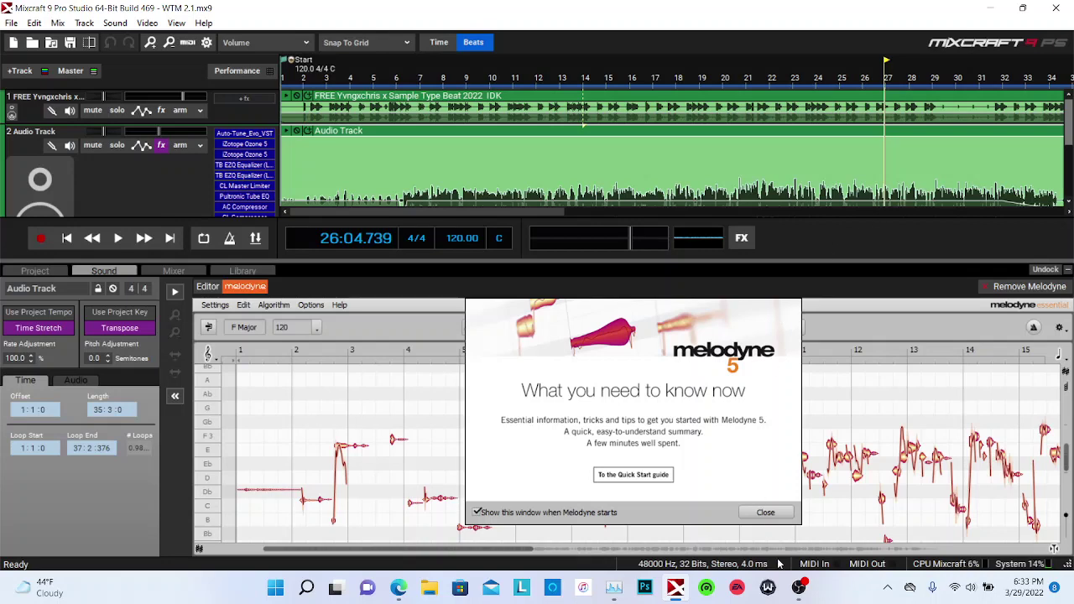
- Dismiss the Melodyne welcome window, and open the effect list of audio track 2 and close it again
click(767, 512)
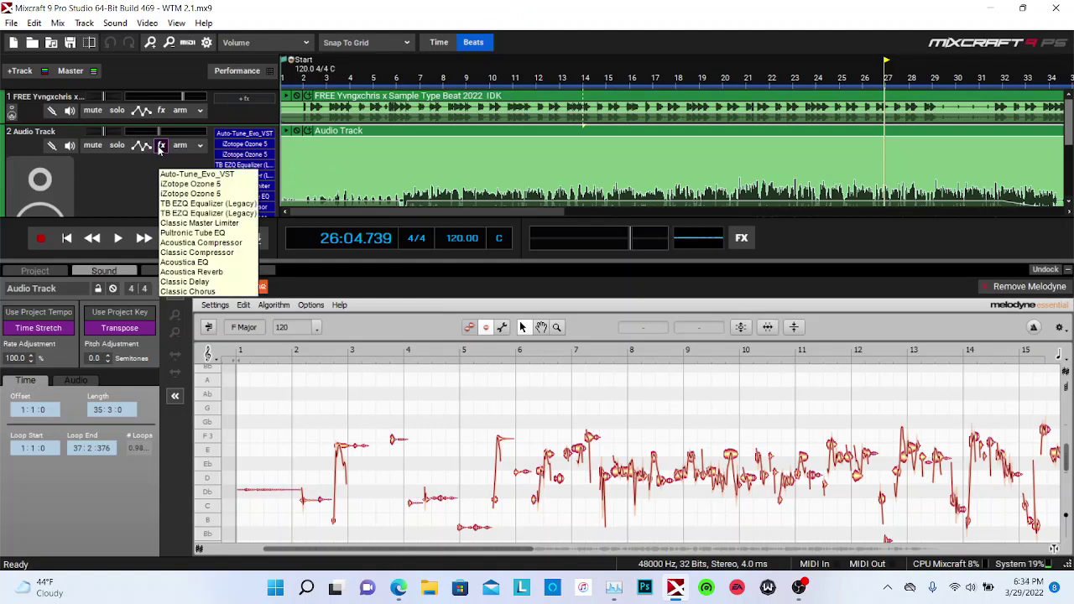
click(161, 147)
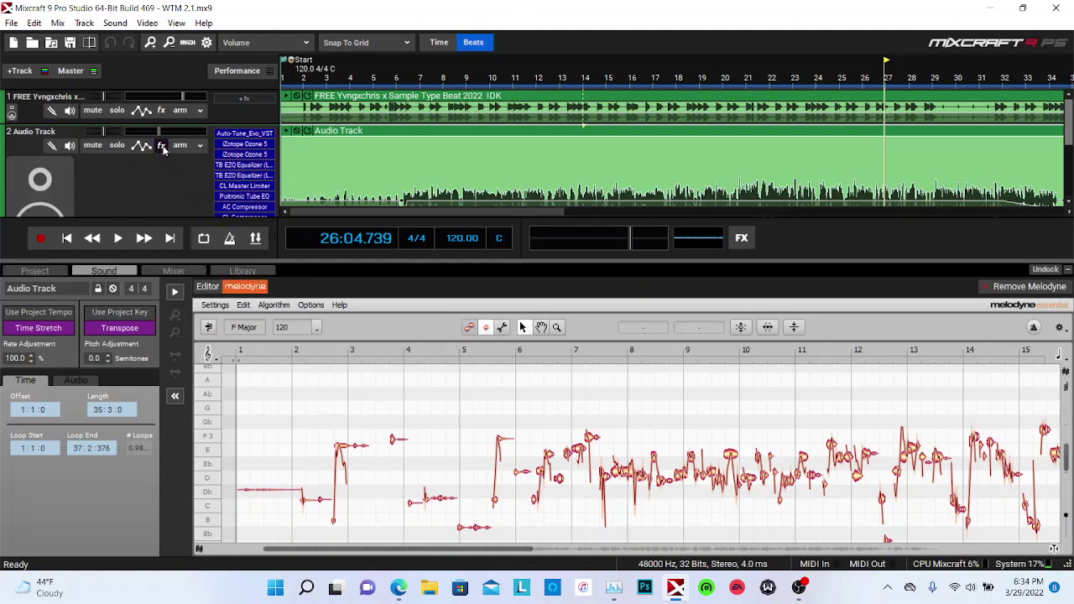
click(163, 148)
click(163, 147)
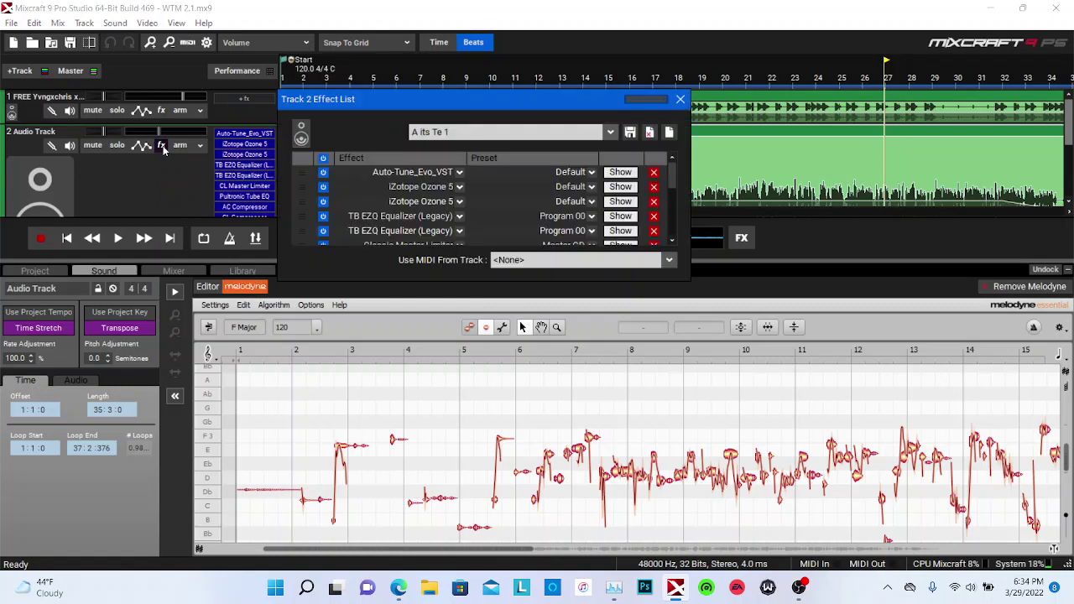
click(163, 148)
scroll(143, 163, down, 3)
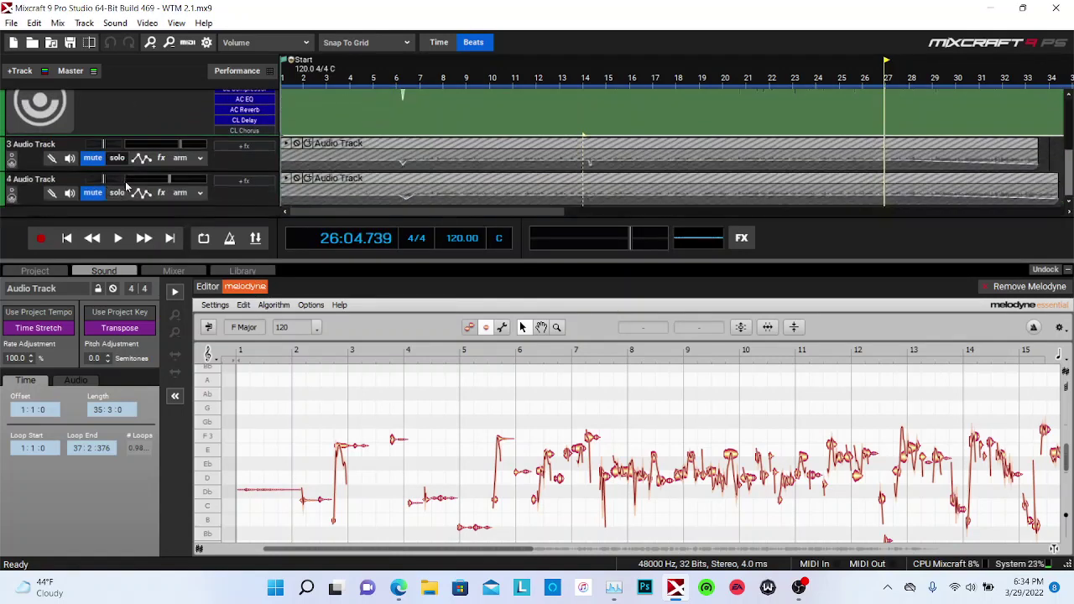
scroll(143, 164, up, 3)
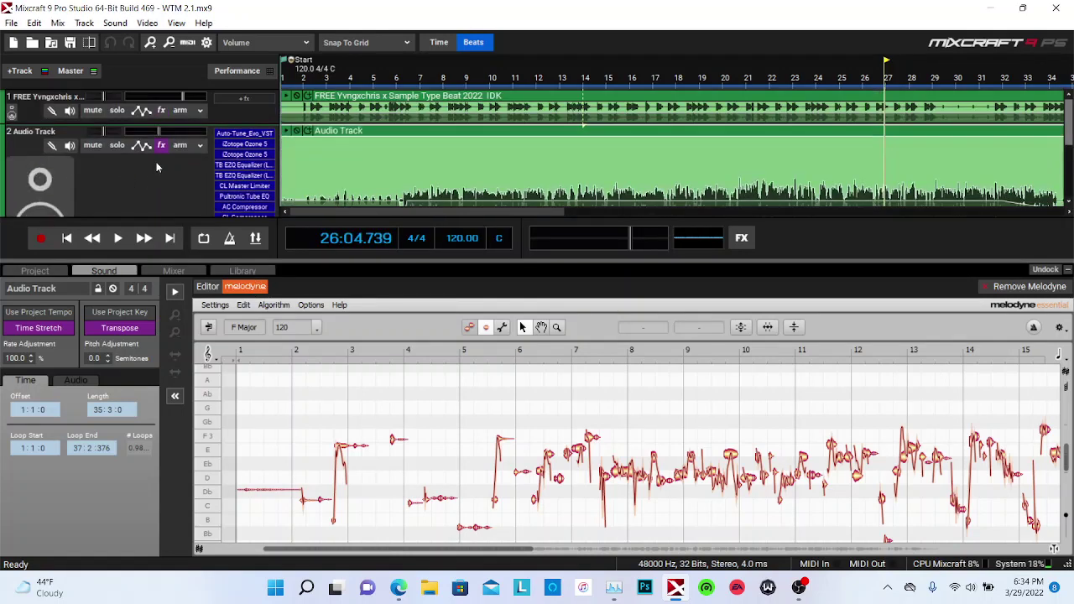
- Play the beat and vocal together from measure 2 and stop playback after about seven measures
click(334, 75)
click(308, 76)
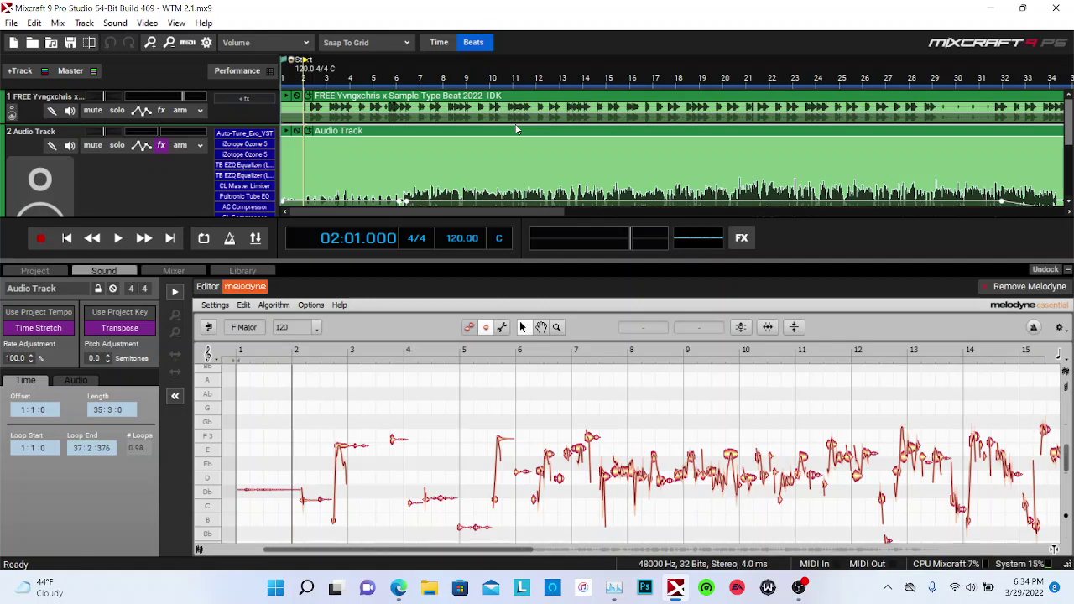
click(517, 128)
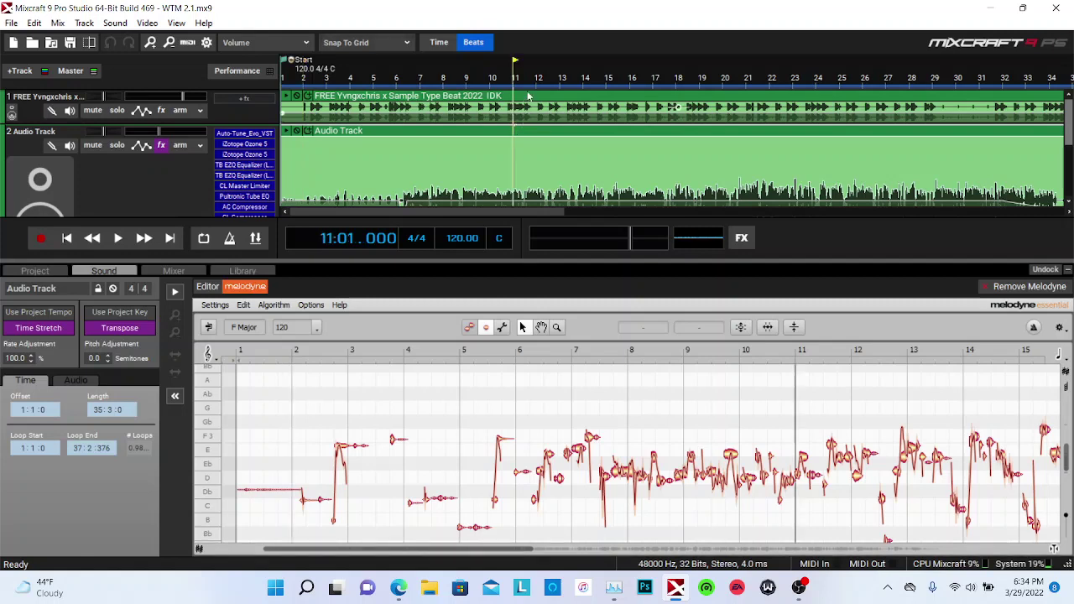
click(316, 80)
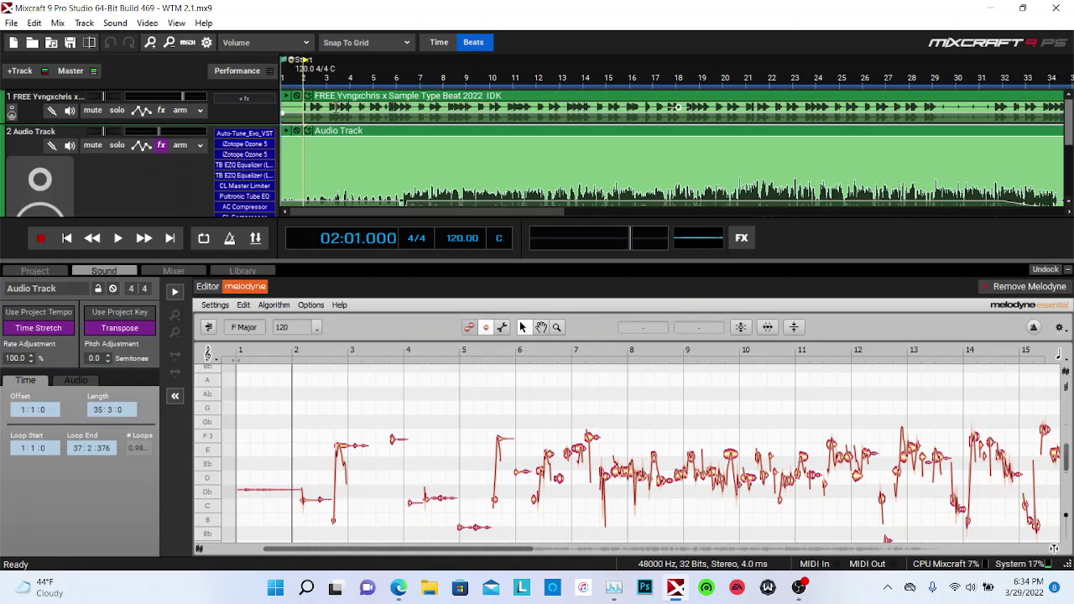
key(space)
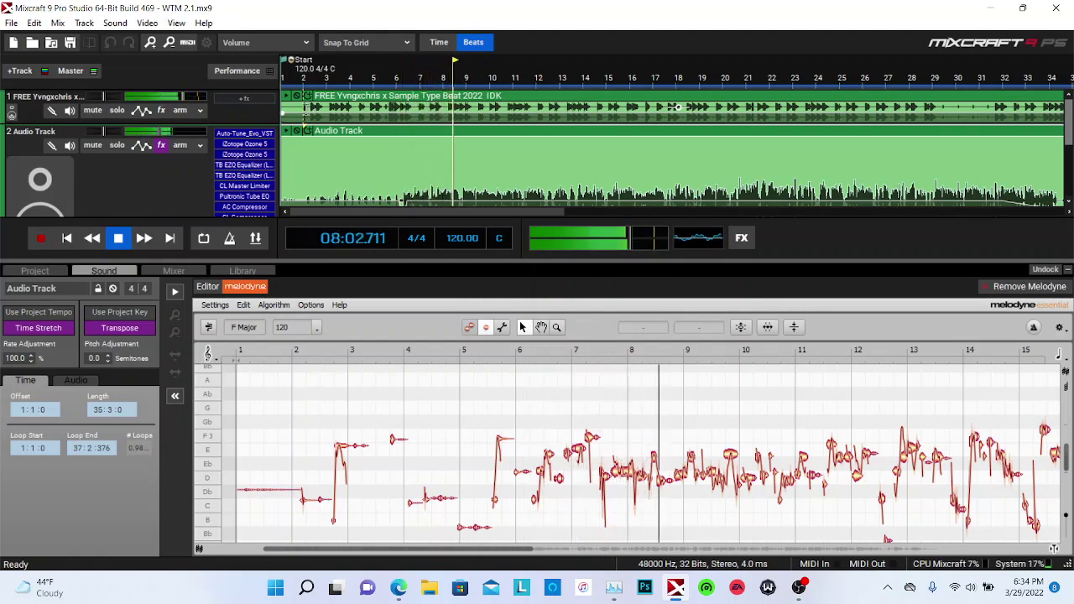
key(space)
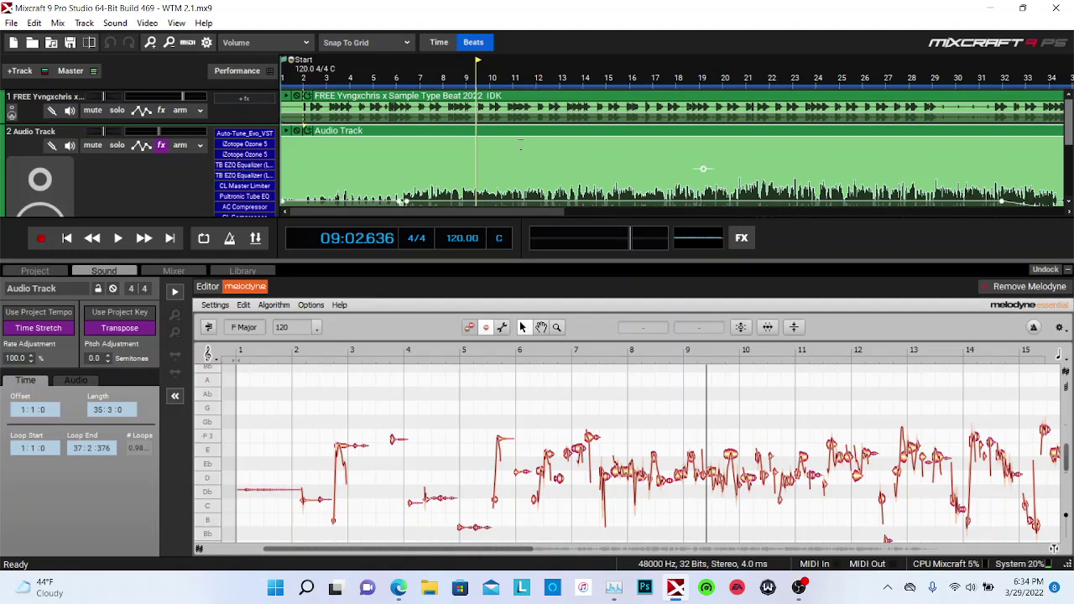
- Examine the vocal tracks around measure 12 at different zoom levels
click(537, 134)
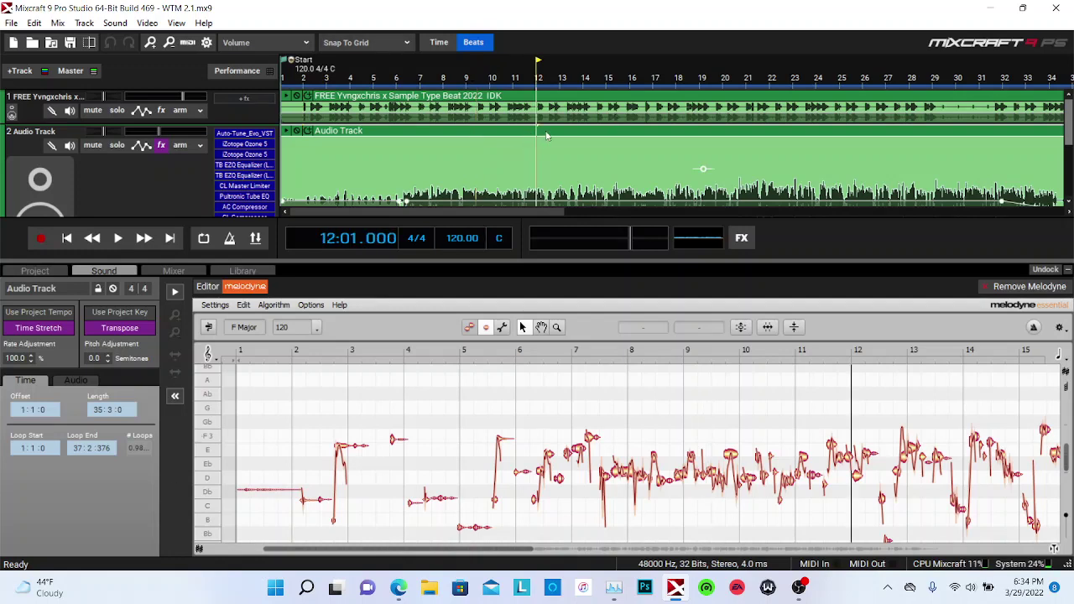
scroll(45, 137, down, 3)
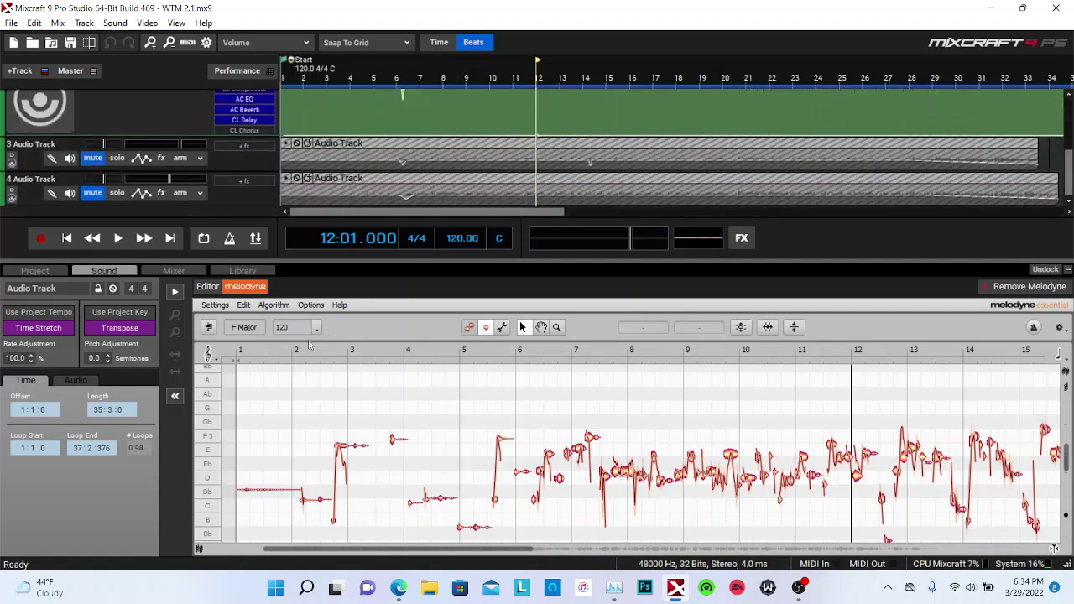
scroll(372, 146, up, 6)
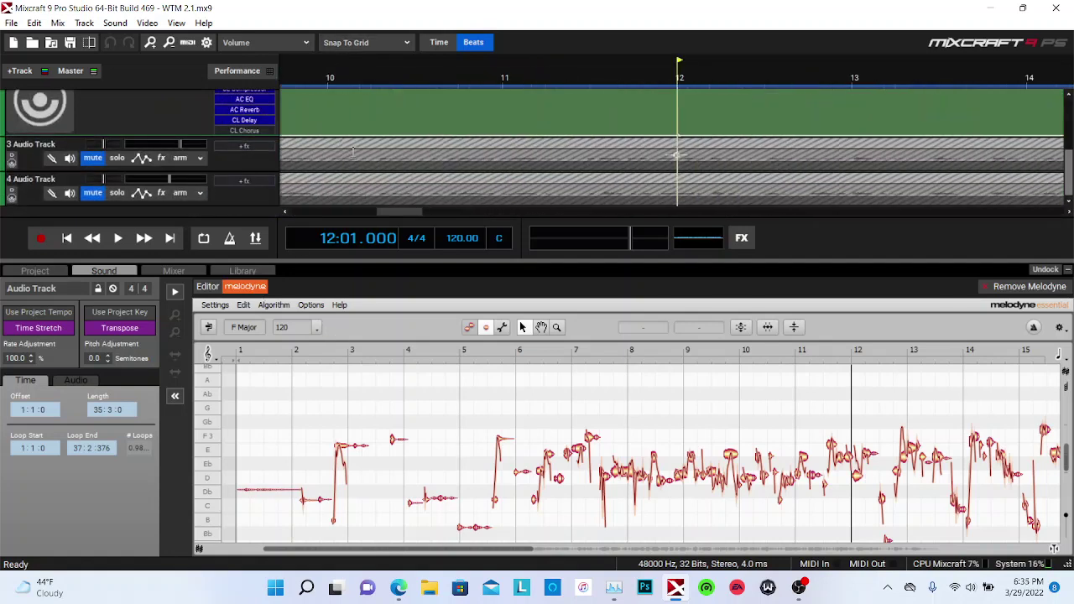
scroll(382, 138, up, 2)
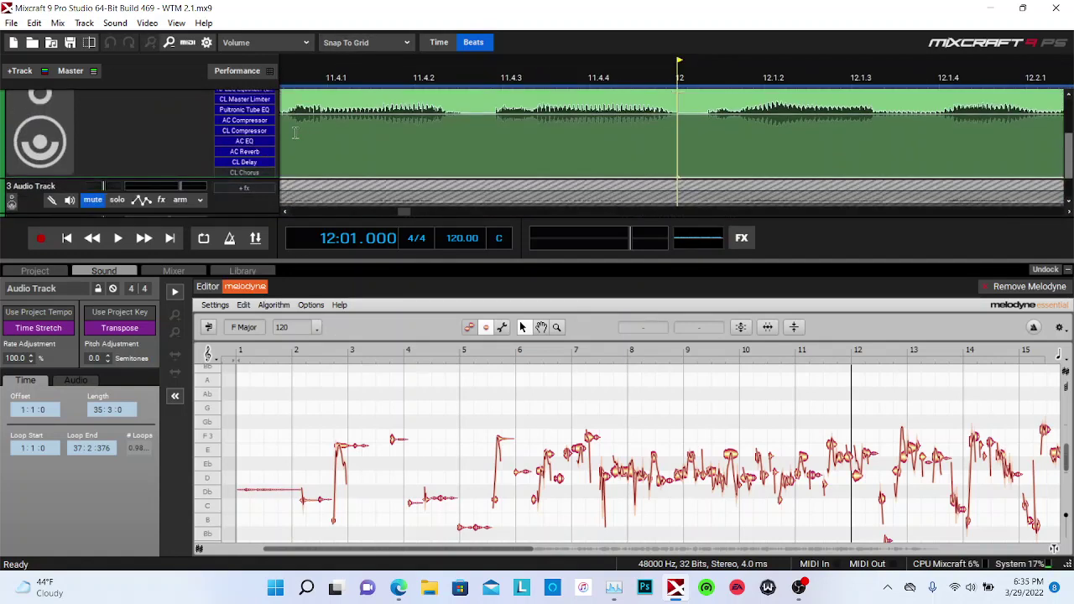
scroll(395, 128, down, 5)
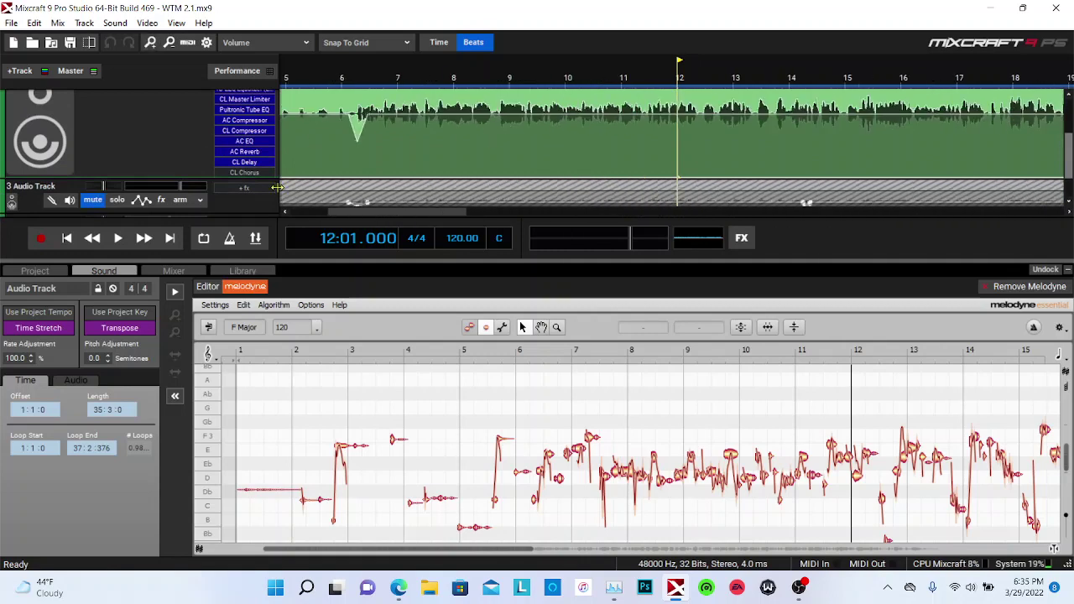
scroll(271, 160, down, 2)
scroll(394, 151, down, 3)
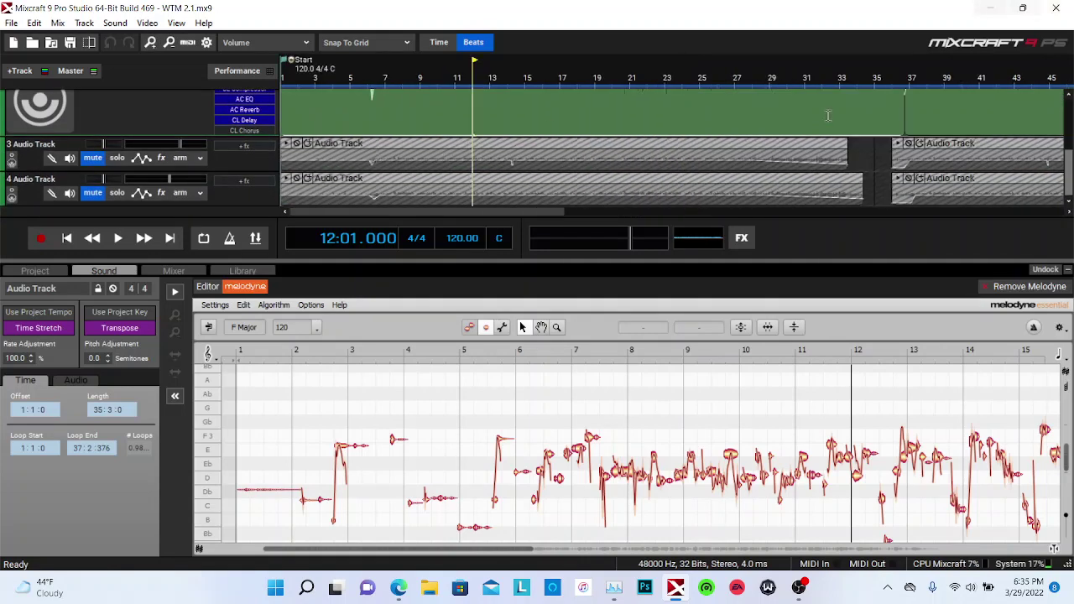
scroll(669, 134, up, 1)
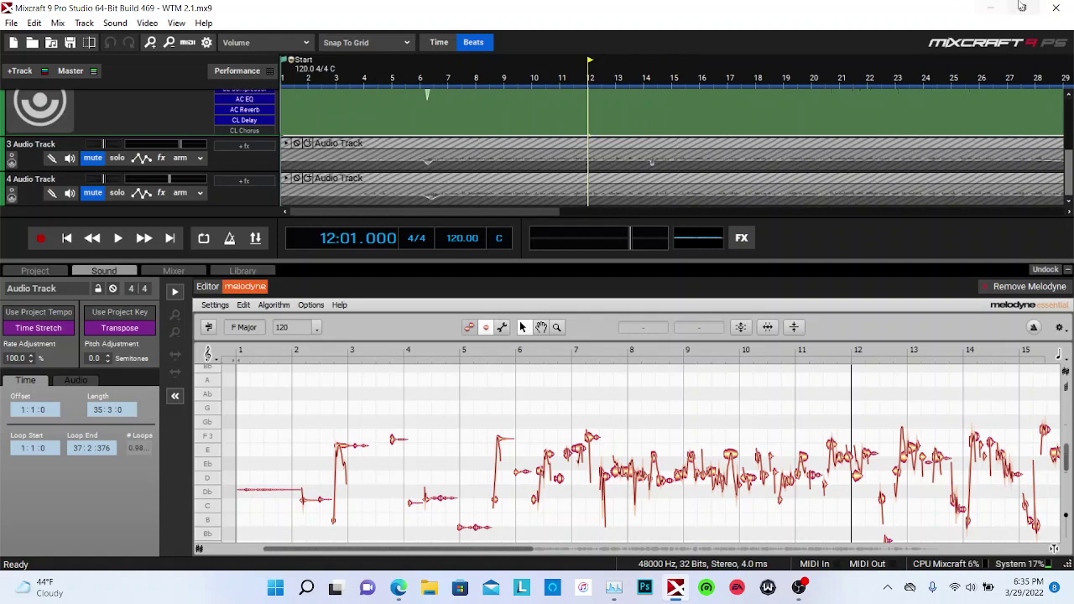
scroll(453, 126, up, 10)
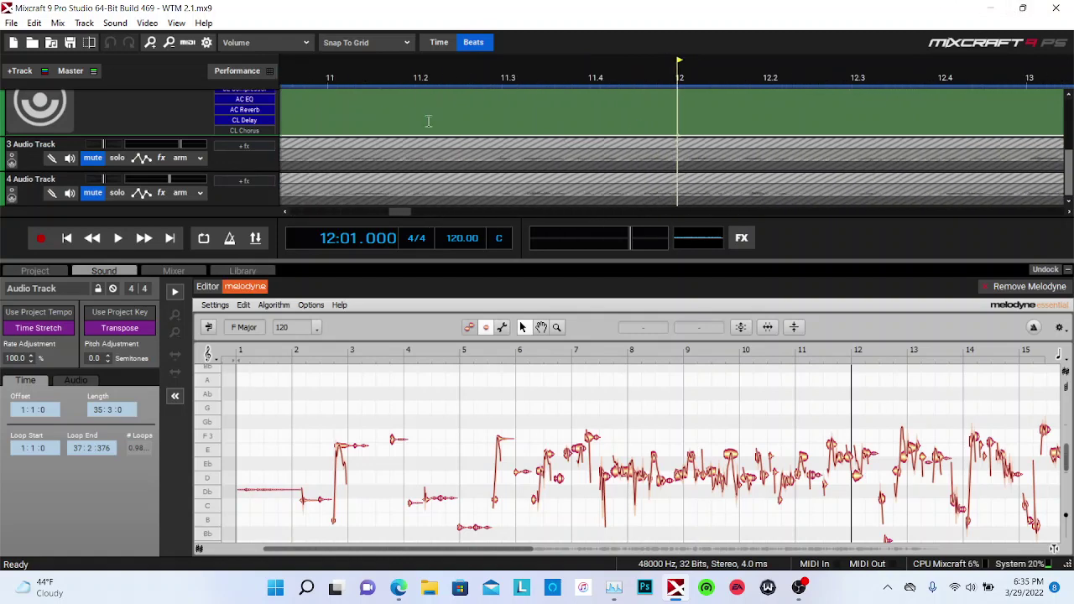
scroll(447, 154, down, 10)
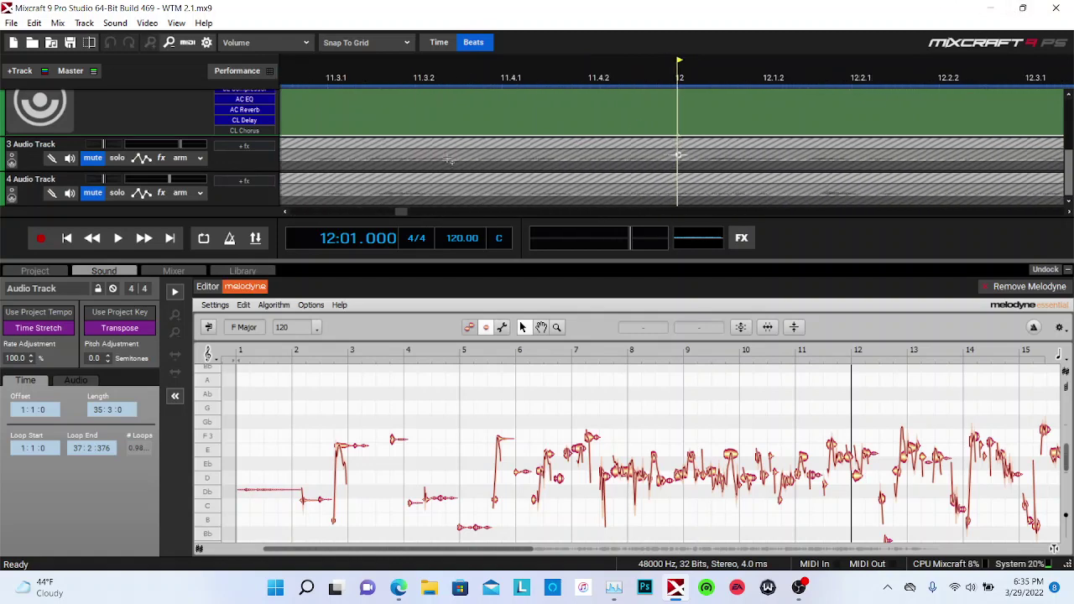
- Shrink the height of audio track 2 so that it fits above tracks 3 and 4, showing the whole song length
click(175, 149)
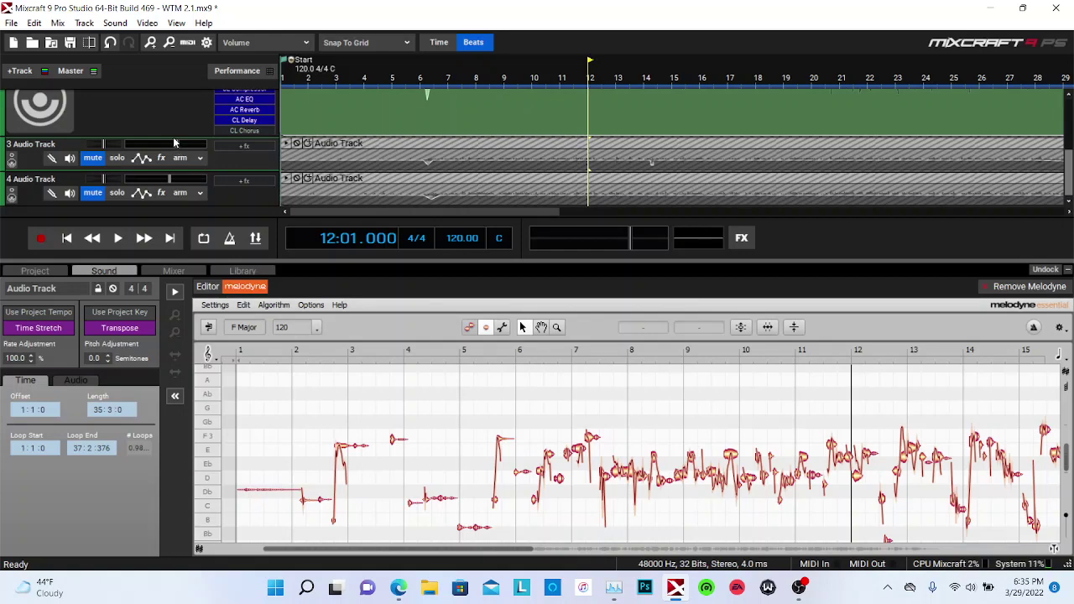
drag(174, 135, 175, 126)
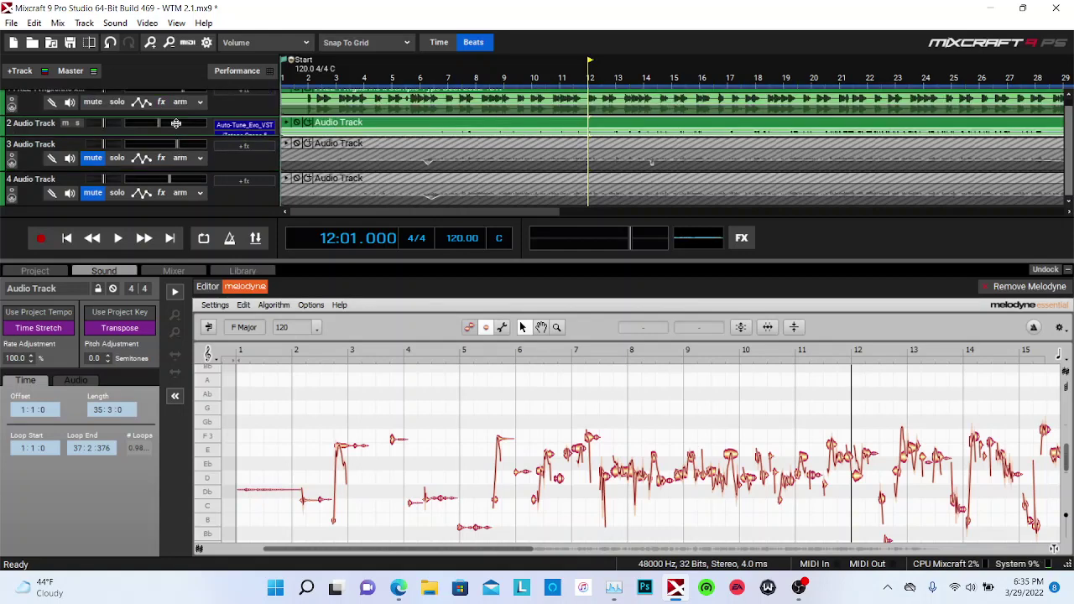
scroll(420, 154, down, 5)
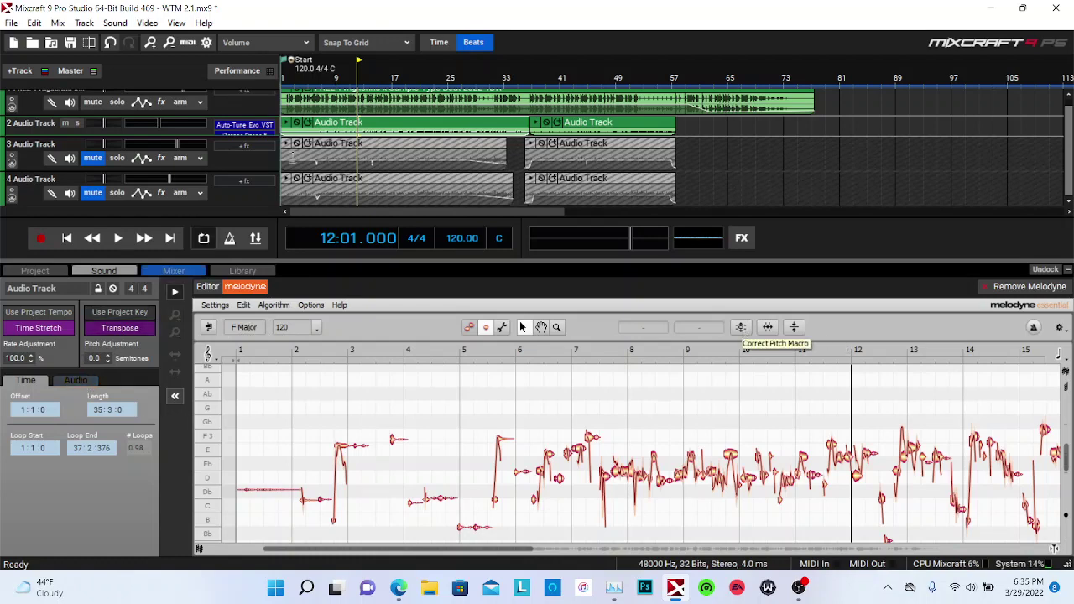
- Show the second vocal clip on track 2 in Melodyne, and return to the first vocal clip
click(582, 128)
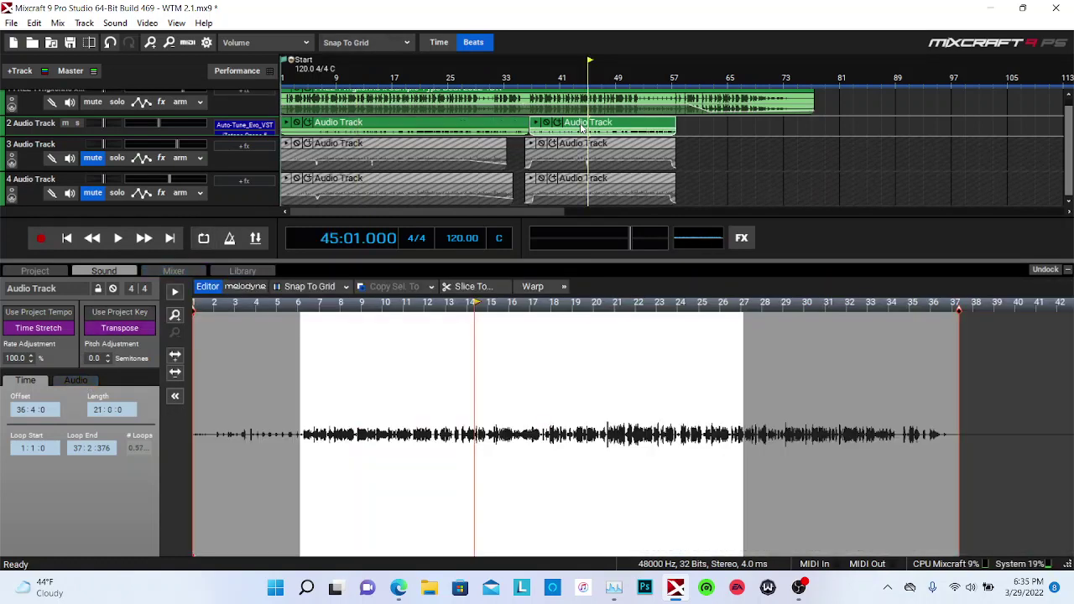
click(236, 287)
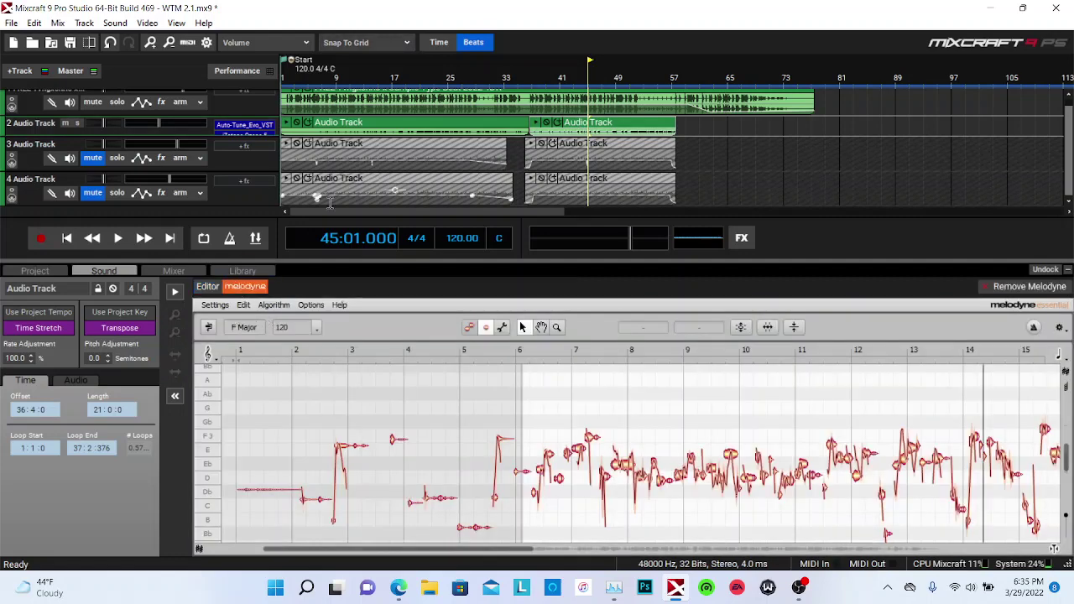
click(407, 126)
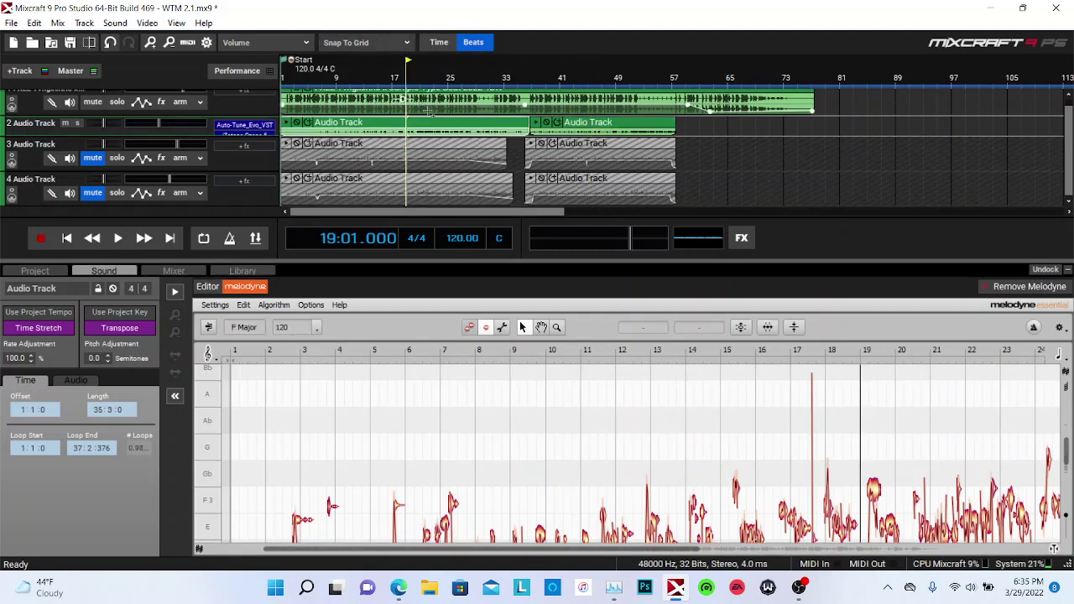
- Apply the Correct Pitch macro to the first vocal clip with Snap to chord scale switched on
click(742, 328)
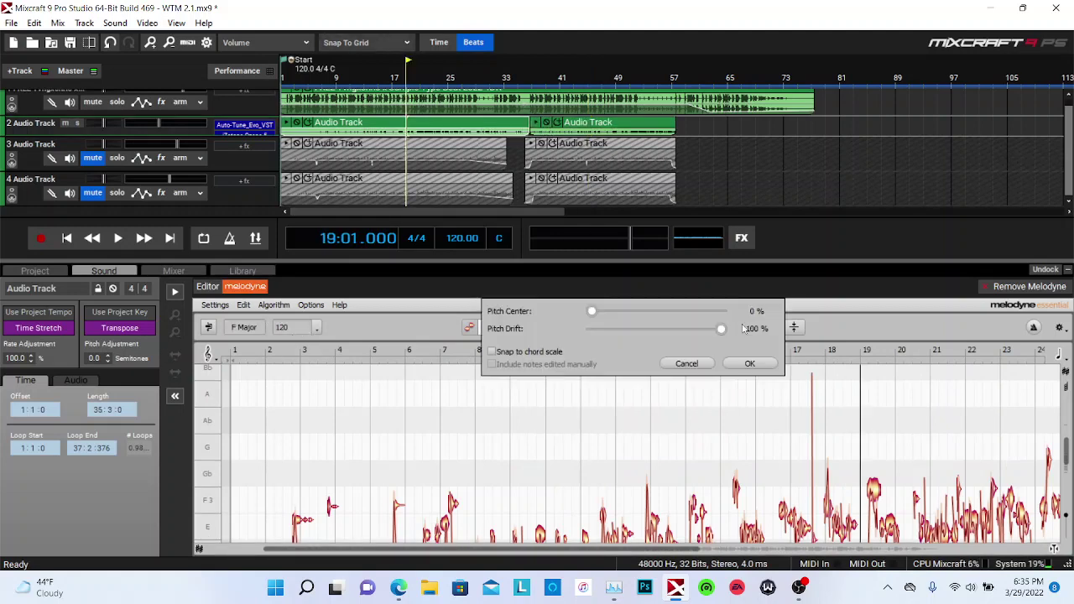
click(492, 353)
click(748, 364)
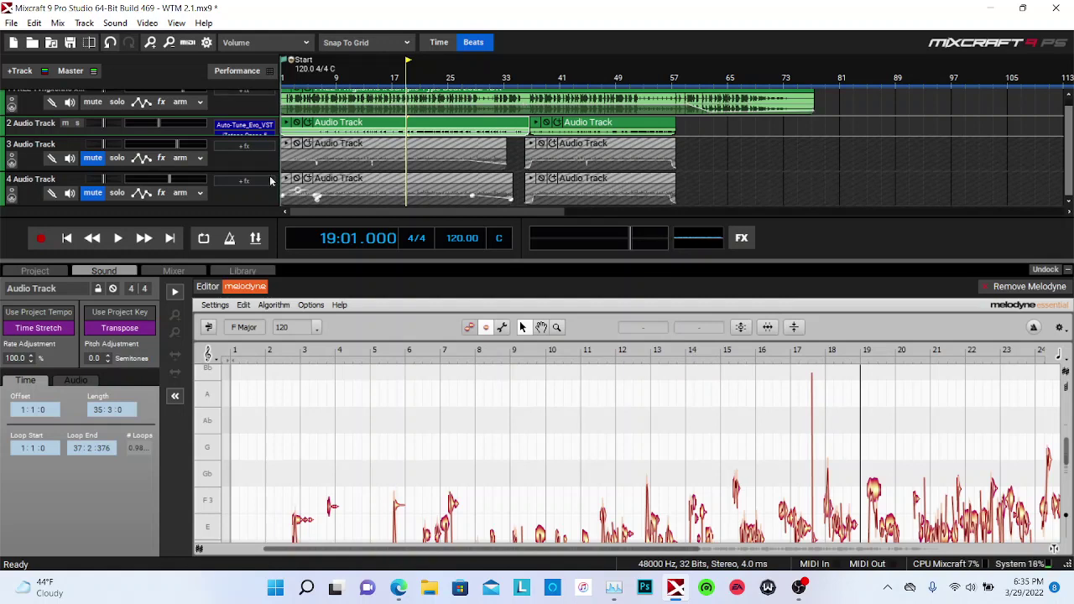
- Set the key of the Auto-Tune Evo effect on track 2 to F
click(250, 126)
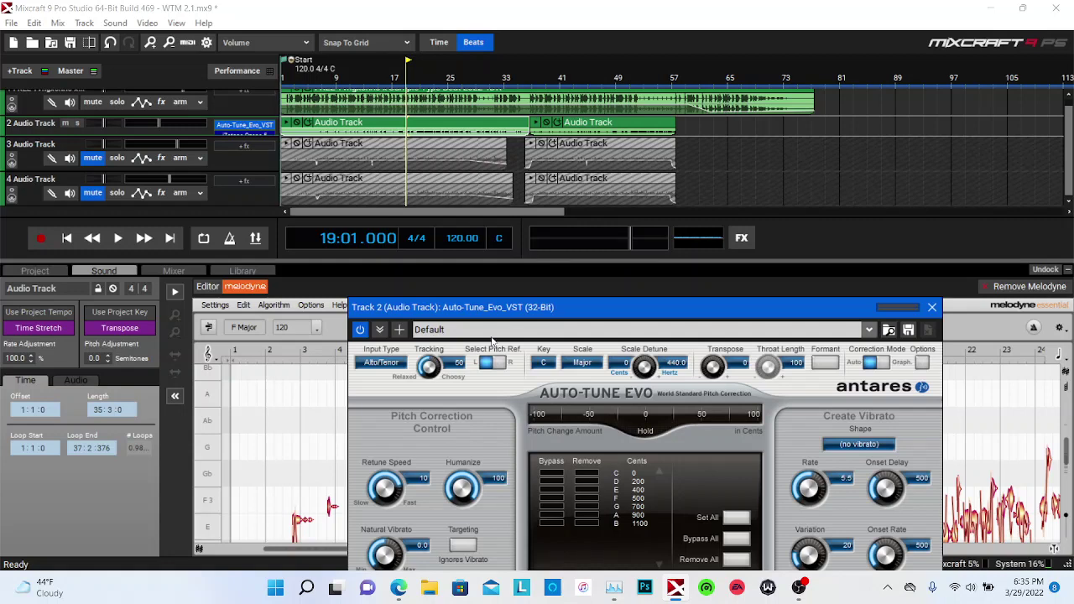
click(544, 362)
click(570, 458)
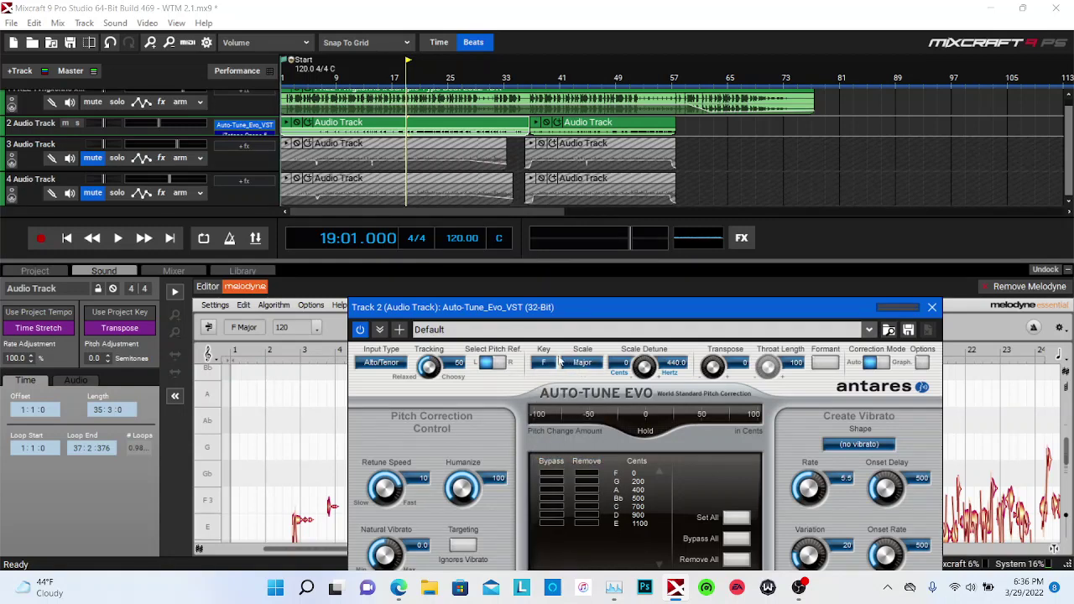
- Play the song from measure 7 to hear the tuned vocal, close the Auto-Tune Evo window and stop playback around measure 17
click(322, 77)
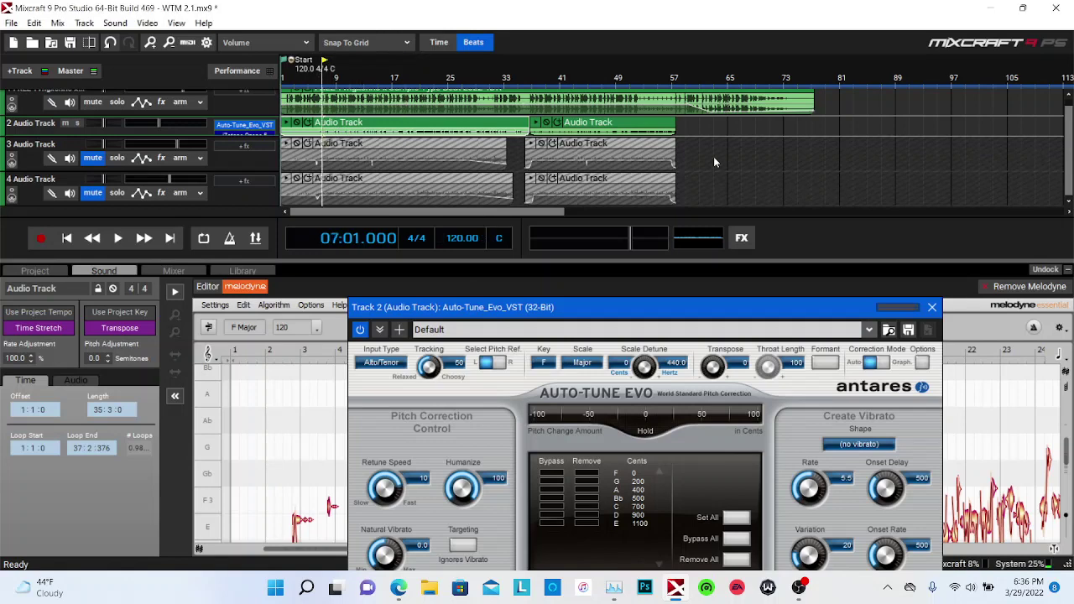
key(space)
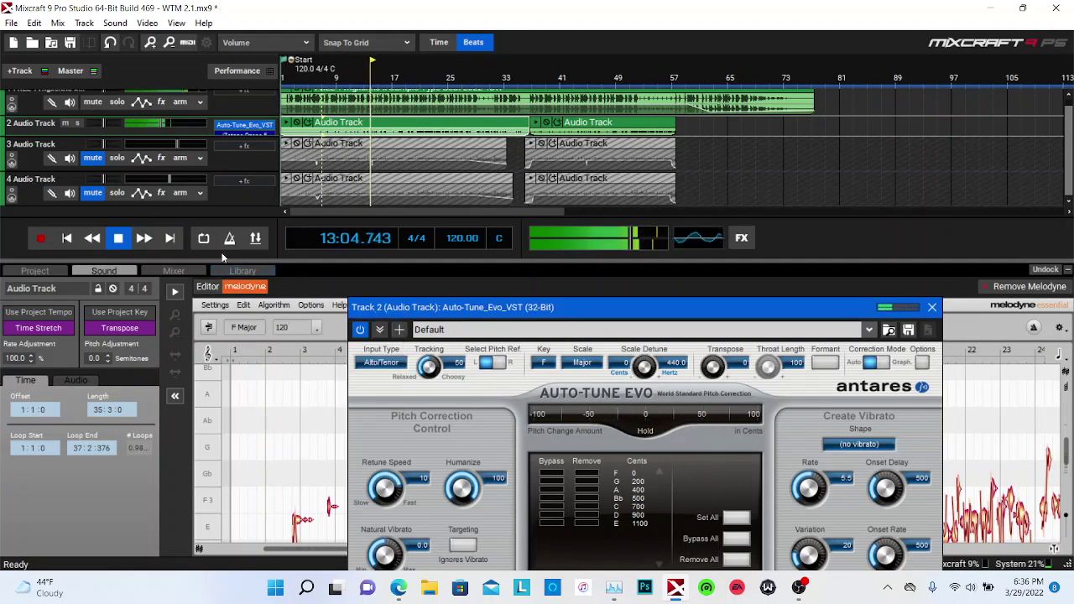
drag(466, 168, 631, 192)
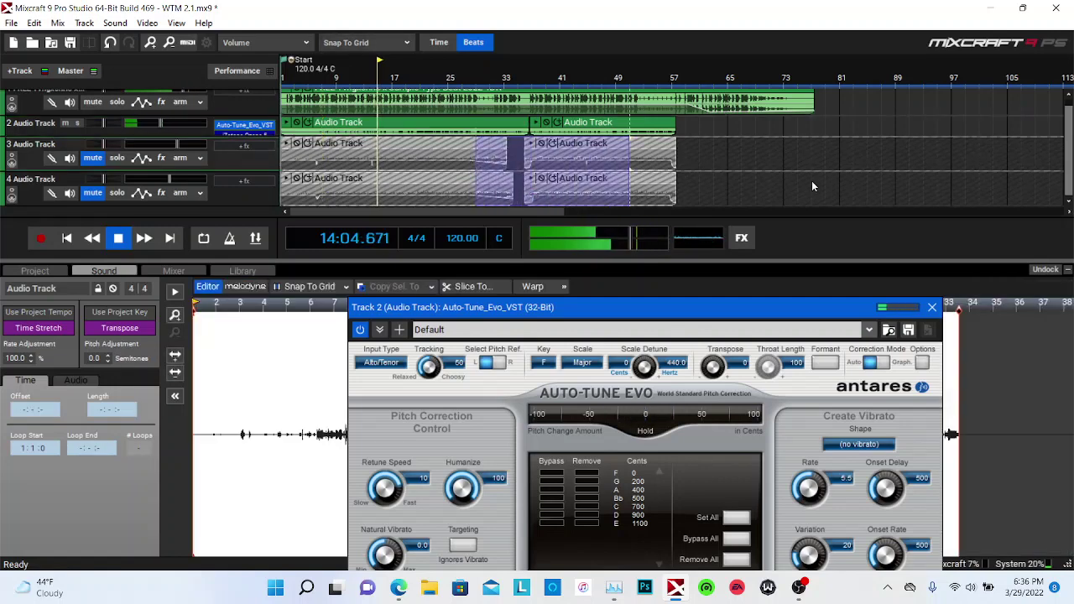
click(935, 307)
click(225, 108)
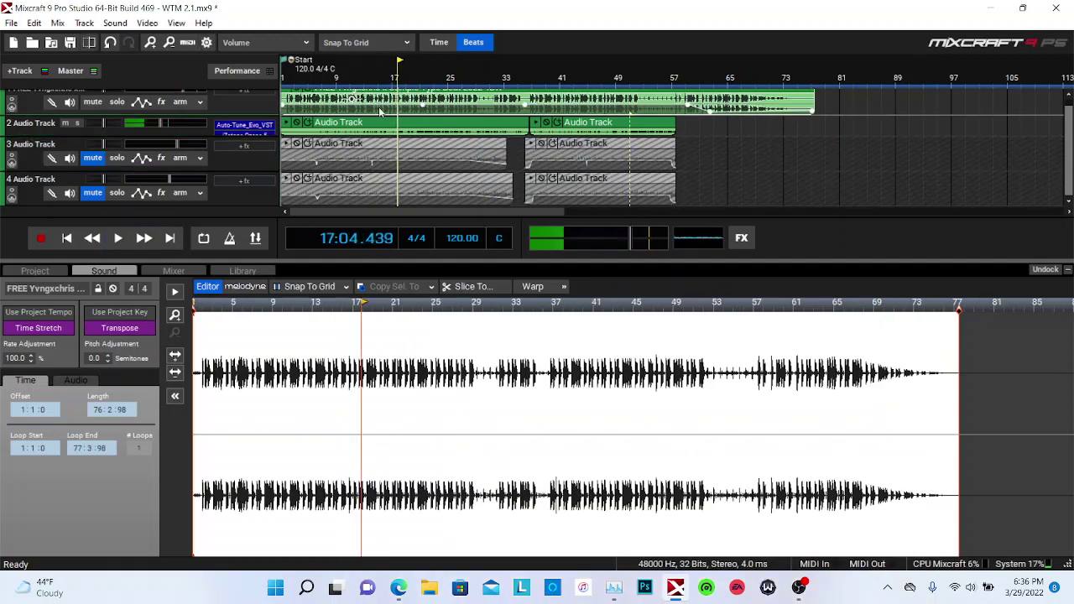
key(space)
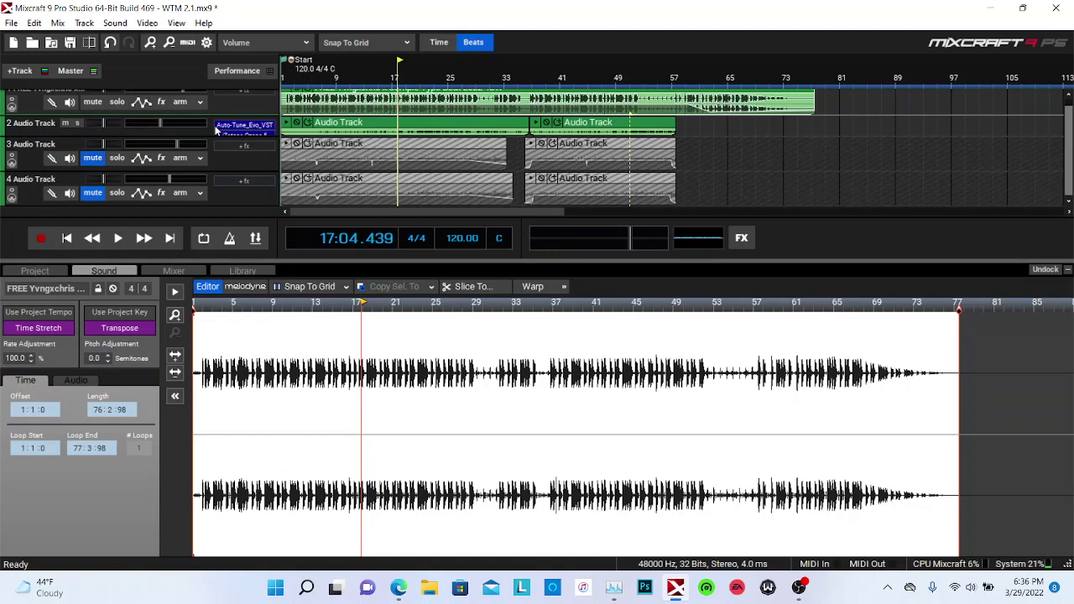
- Check the Auto-Tune Evo settings on track 2, then enlarge the track and open its effect list with all effects bypassed
click(243, 125)
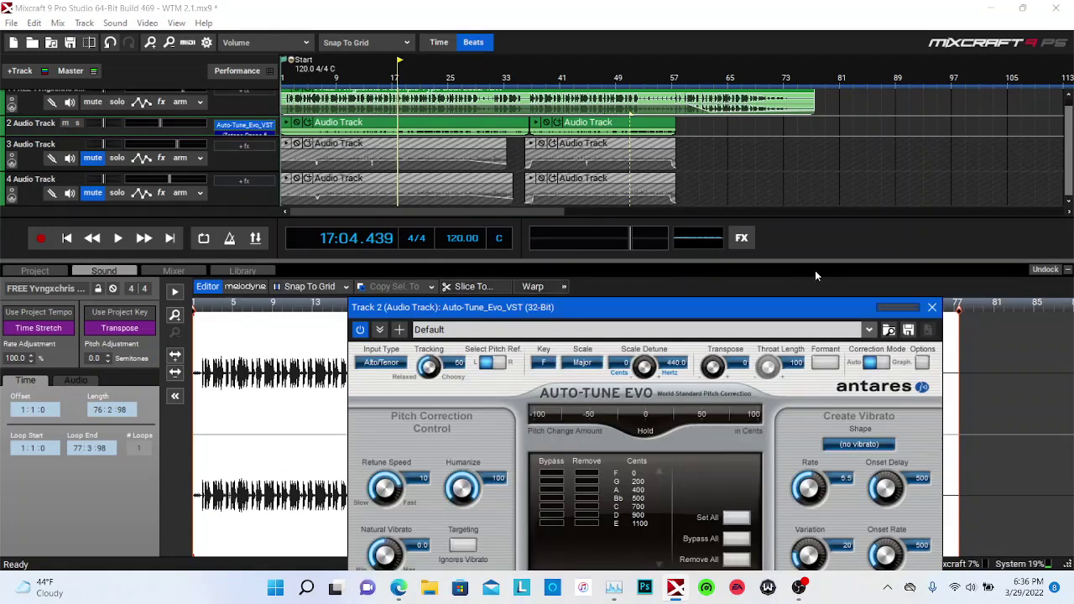
click(932, 309)
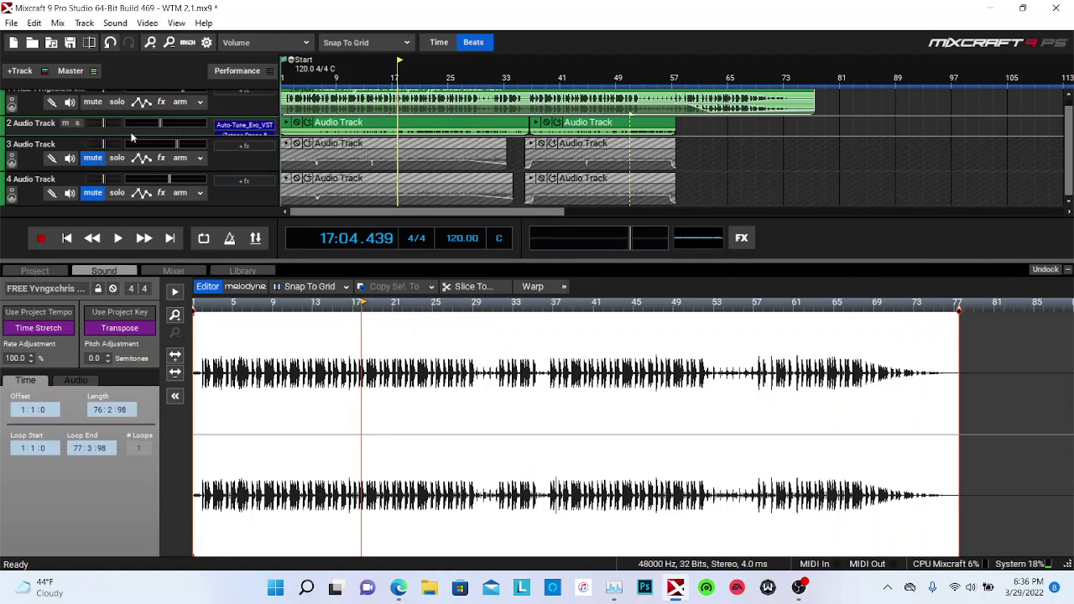
drag(132, 134, 131, 148)
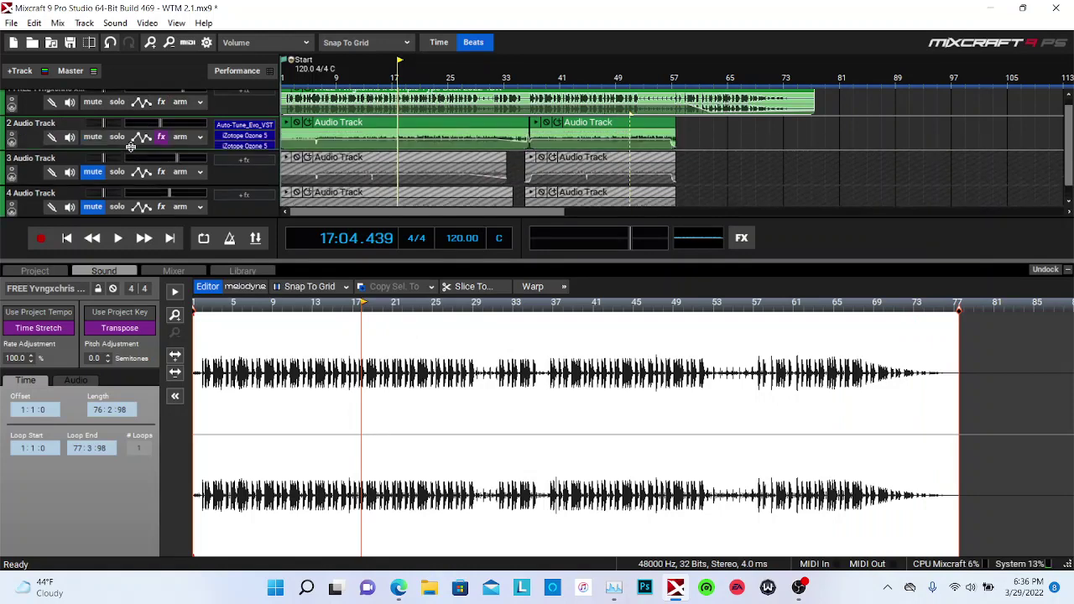
click(160, 138)
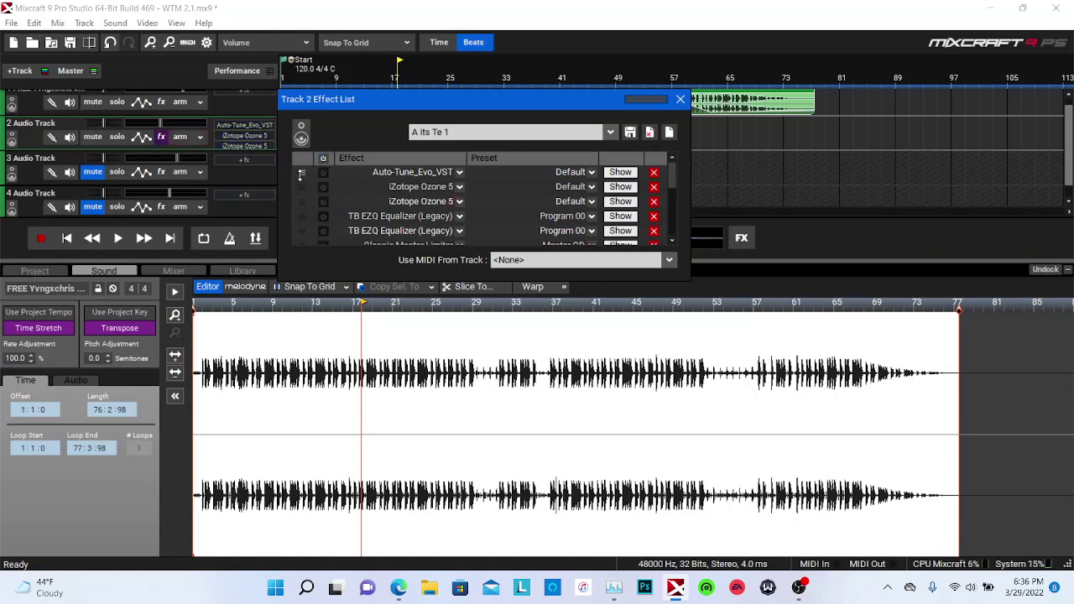
- Play the song from measure 9 without effects, raise the volume of track 2 to about -3.6 dB, and stop playback
click(329, 67)
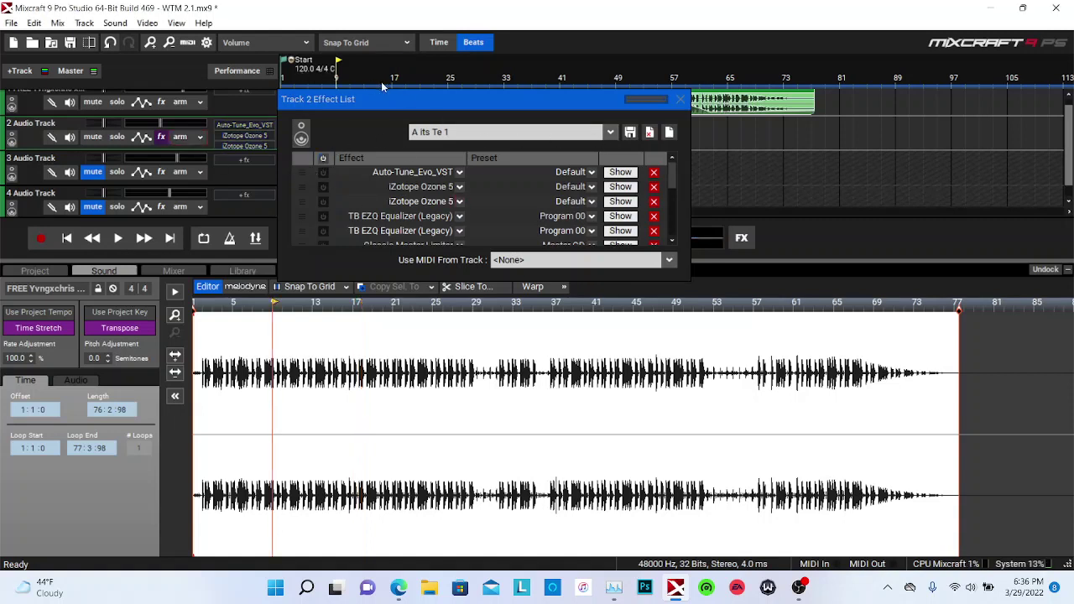
key(space)
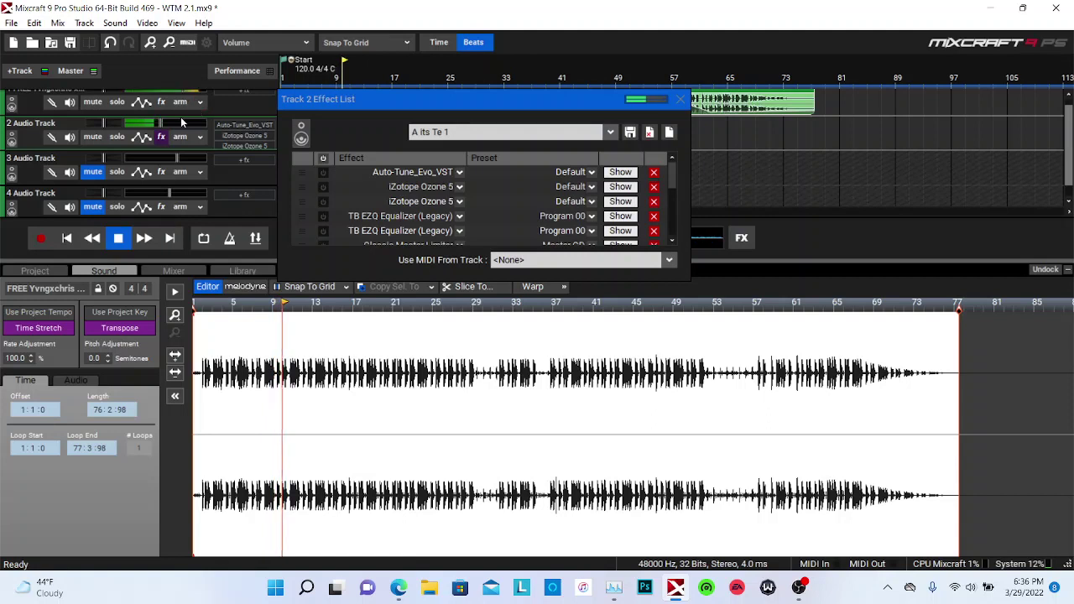
mouse_move(175, 123)
scroll(175, 123, up, 3)
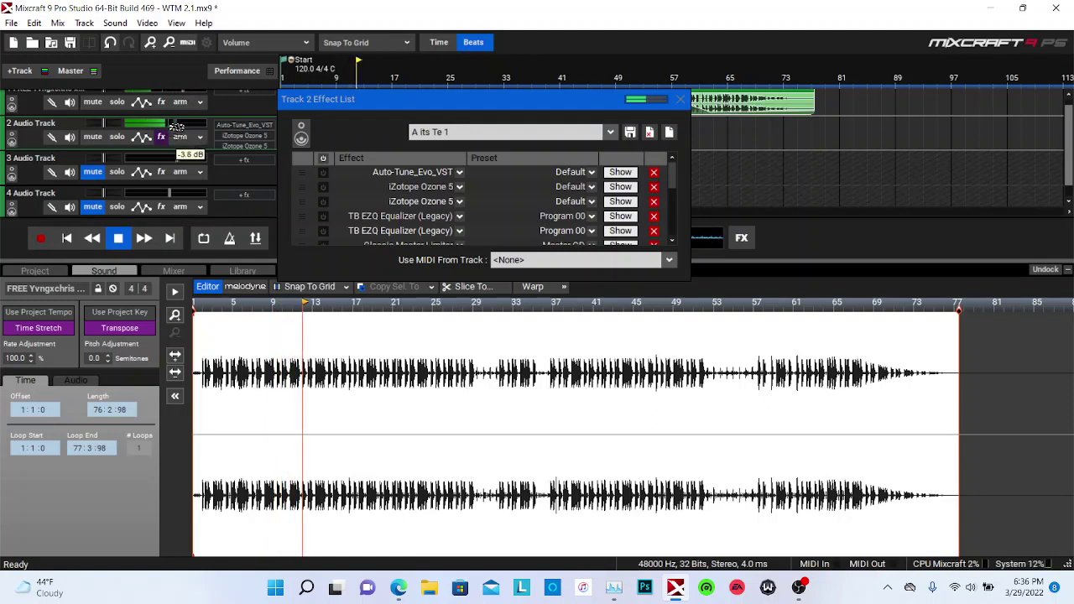
key(space)
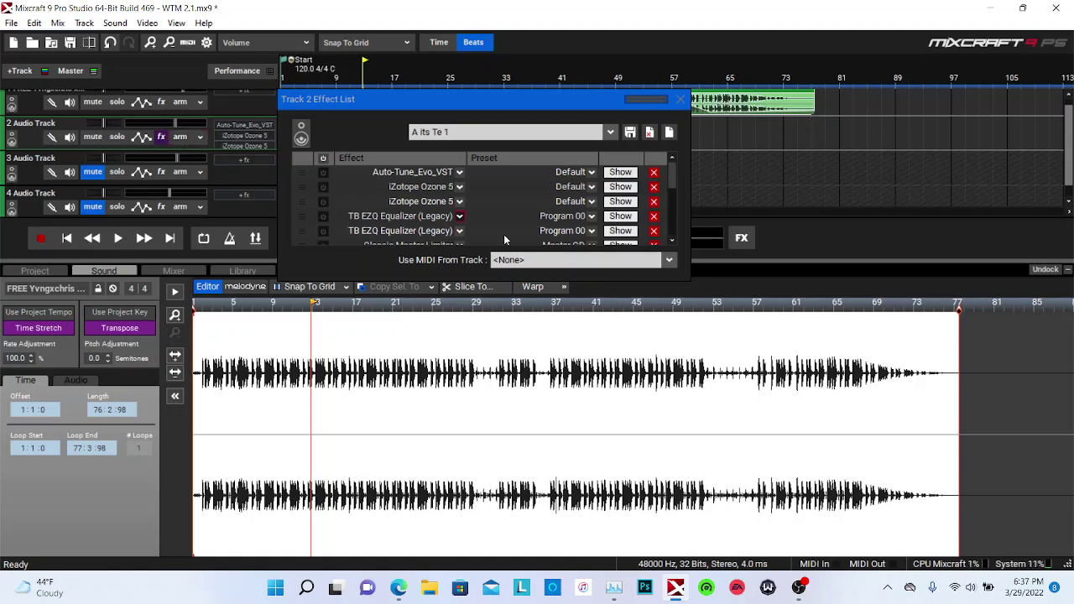
- Resume playback, enable the whole effect chain of track 2, and bypass its iZotope Ozone 5 and TB EZQ Equalizer effects
key(space)
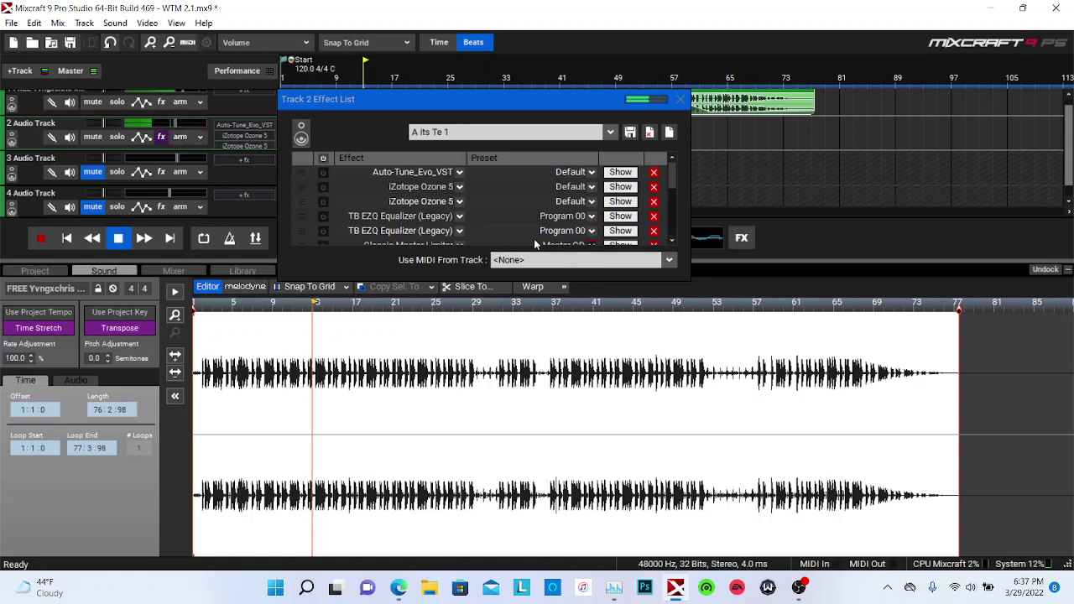
click(323, 173)
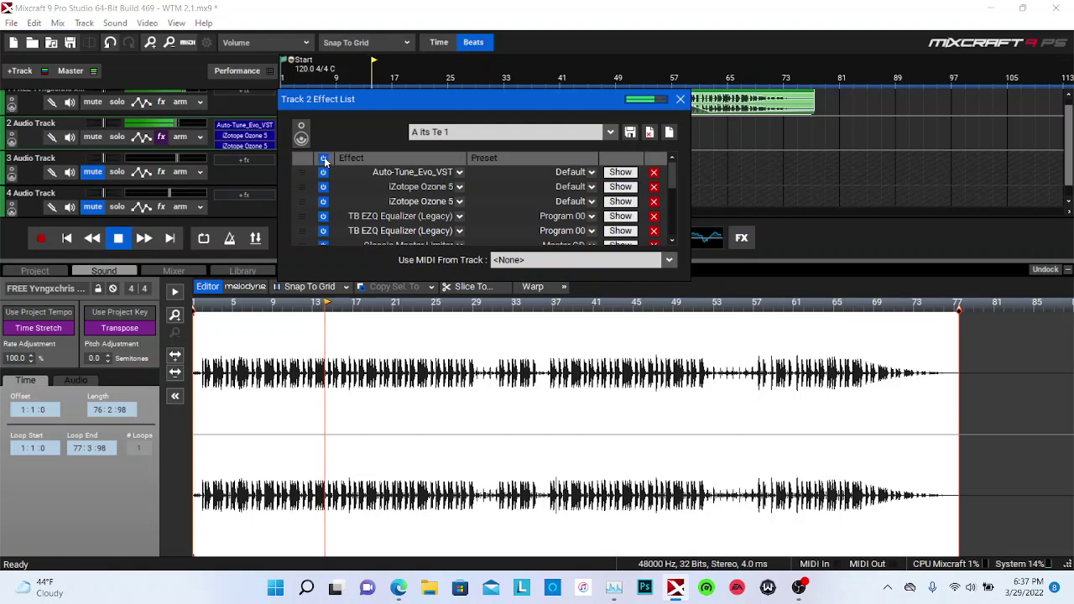
click(323, 202)
click(324, 216)
click(323, 231)
scroll(323, 226, down, 1)
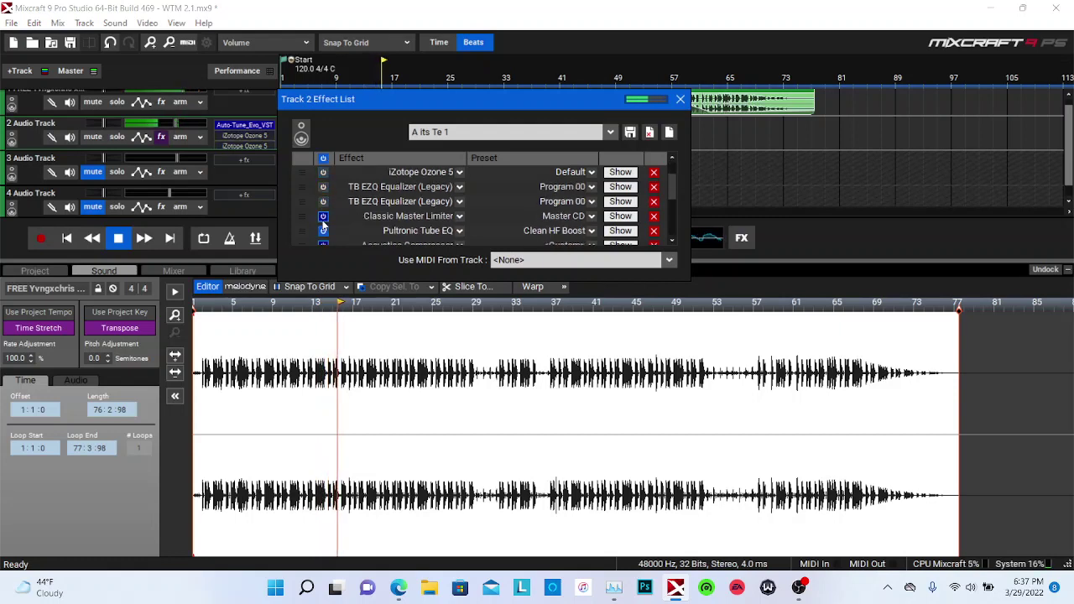
- Bypass the Classic Master Limiter, Pultronic Tube EQ and both compressors on track 2, and stop playback around measure 18
click(323, 216)
click(323, 231)
scroll(323, 225, down, 1)
click(323, 231)
click(323, 216)
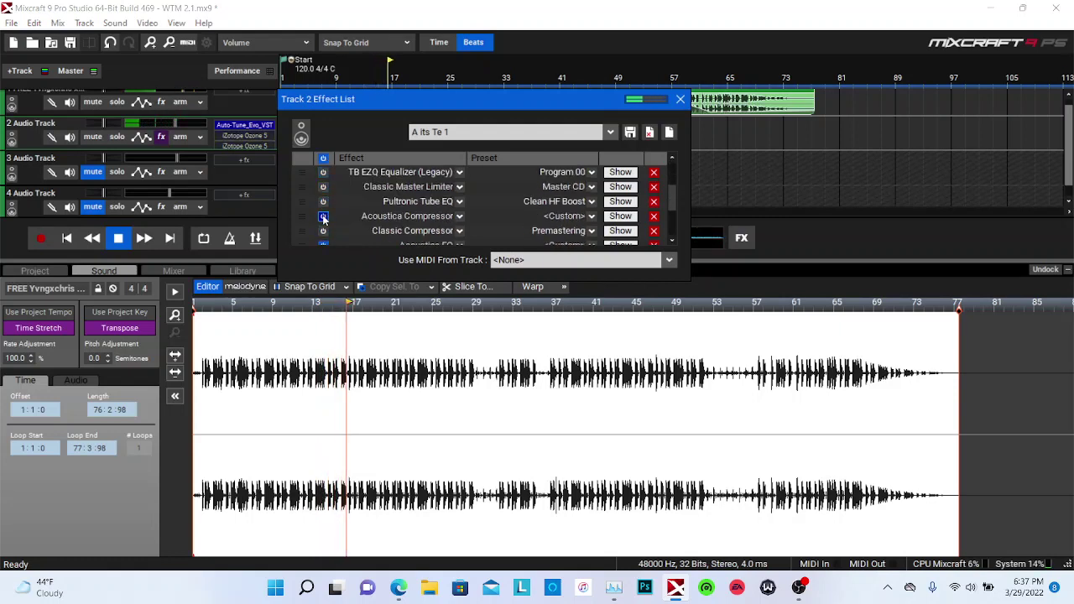
scroll(326, 217, up, 2)
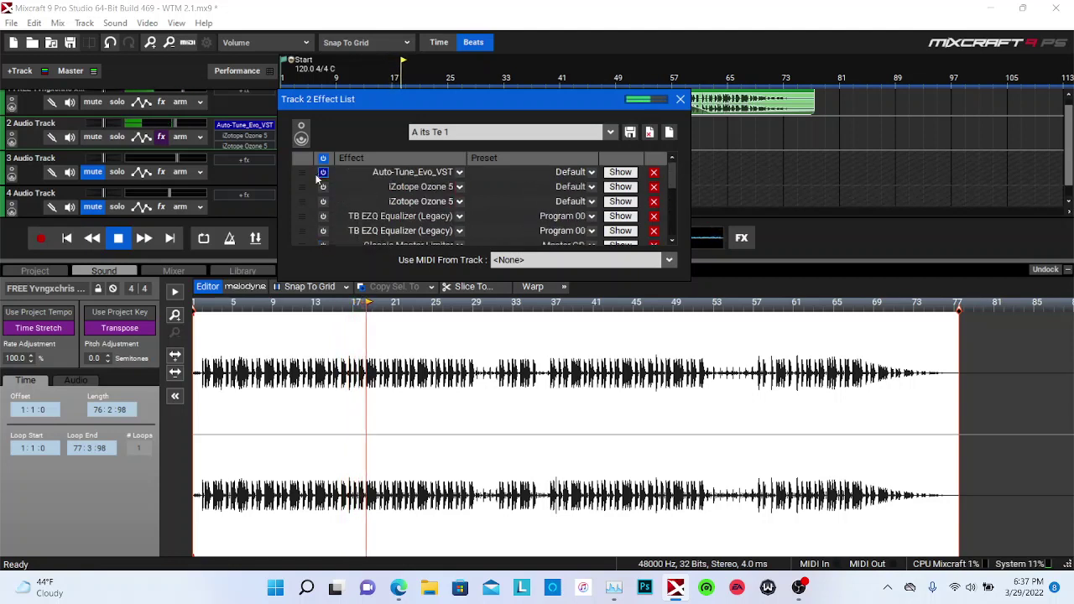
key(space)
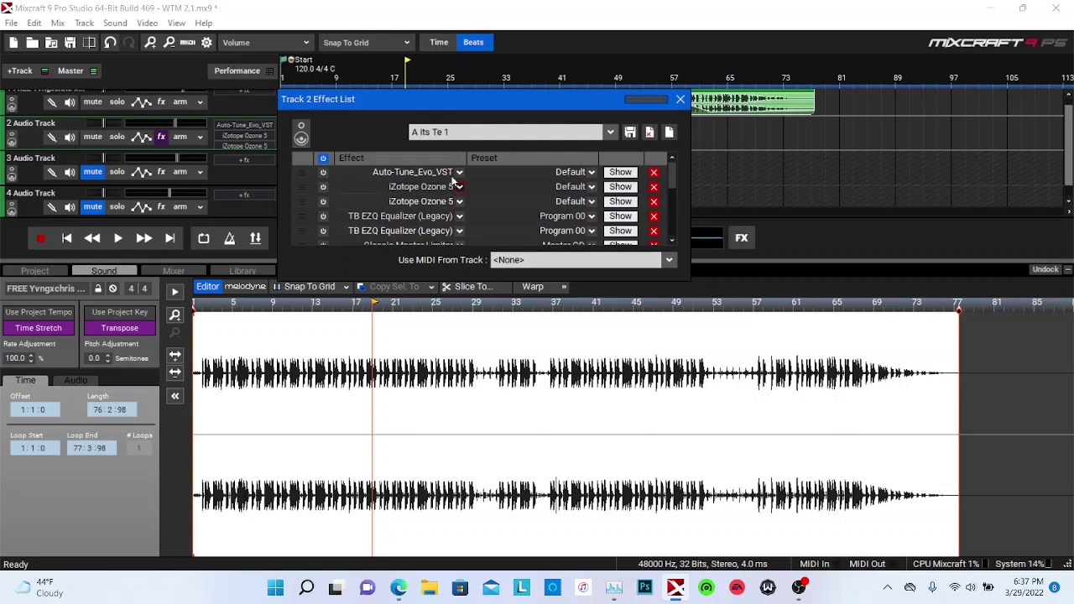
- Examine the selected presets and equalizer curves of both iZotope Ozone 5 effects on track 2, continuing past the authorization notice
click(628, 204)
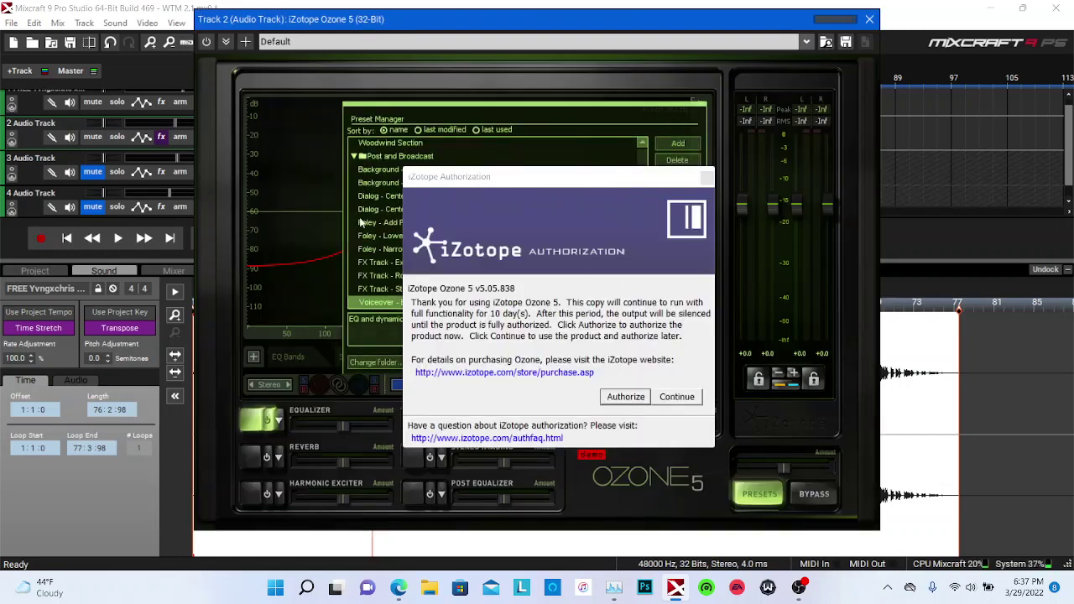
click(679, 398)
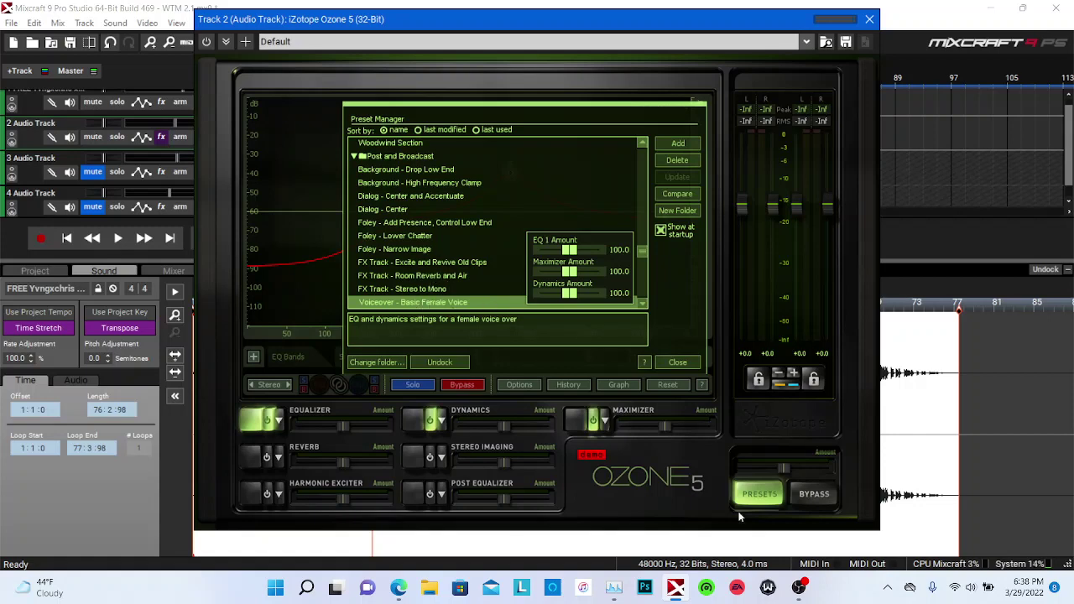
click(675, 362)
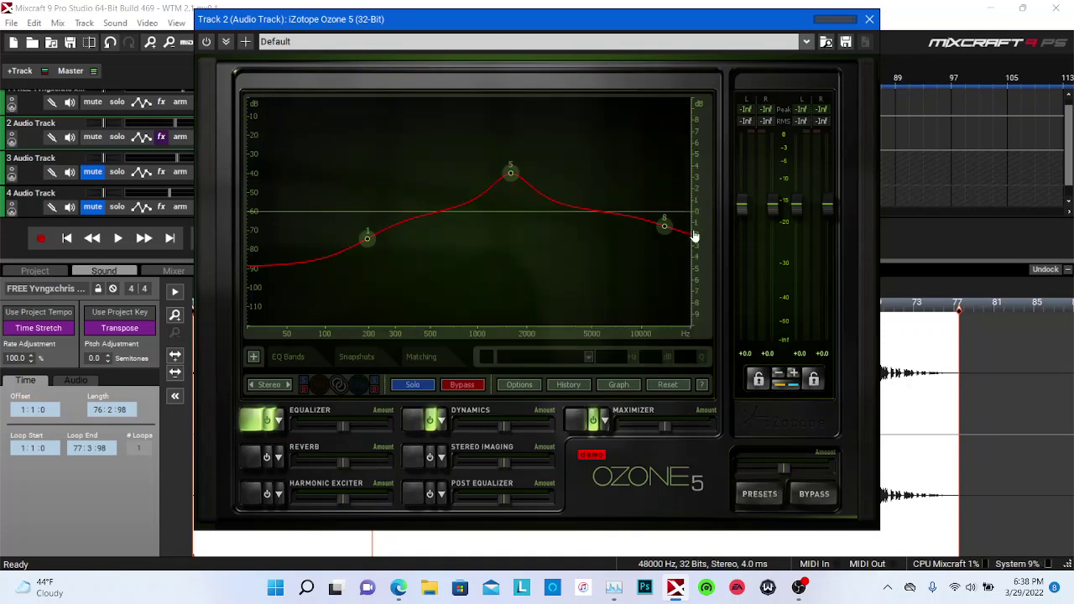
click(865, 22)
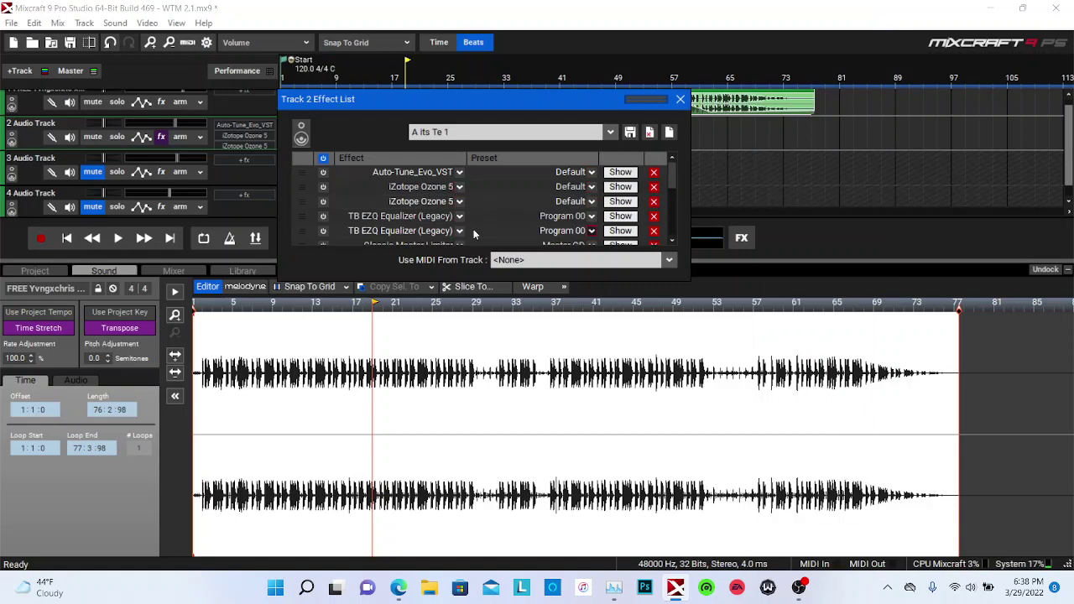
click(621, 205)
click(677, 398)
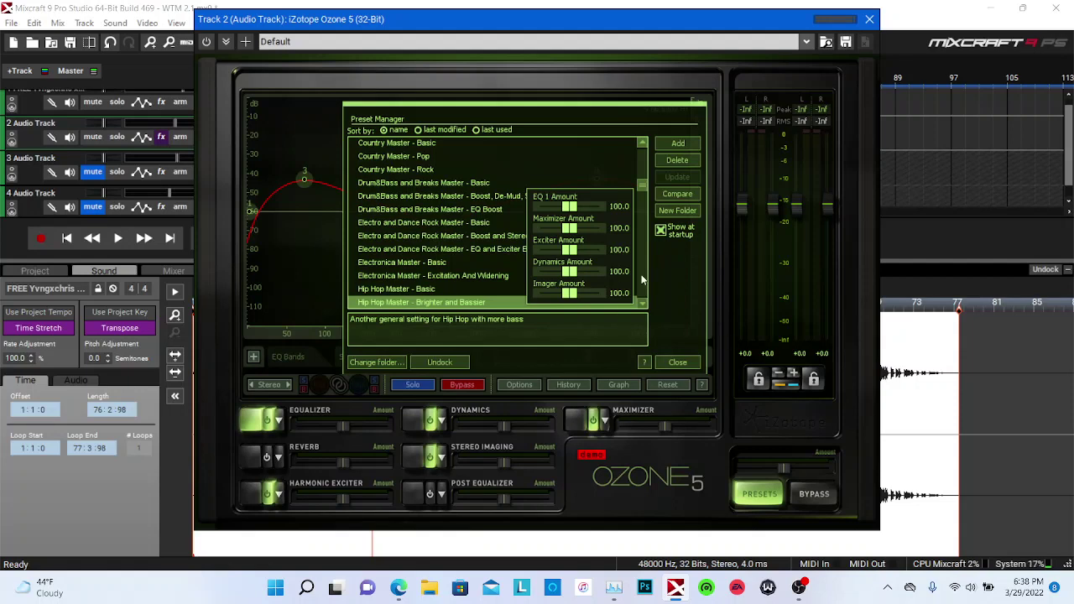
click(670, 364)
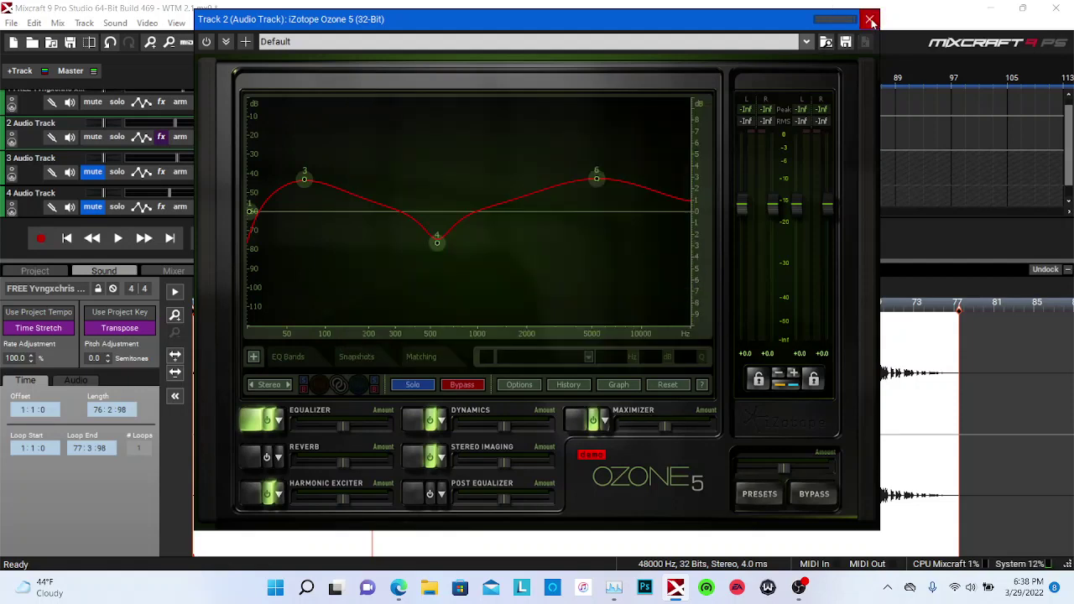
click(870, 19)
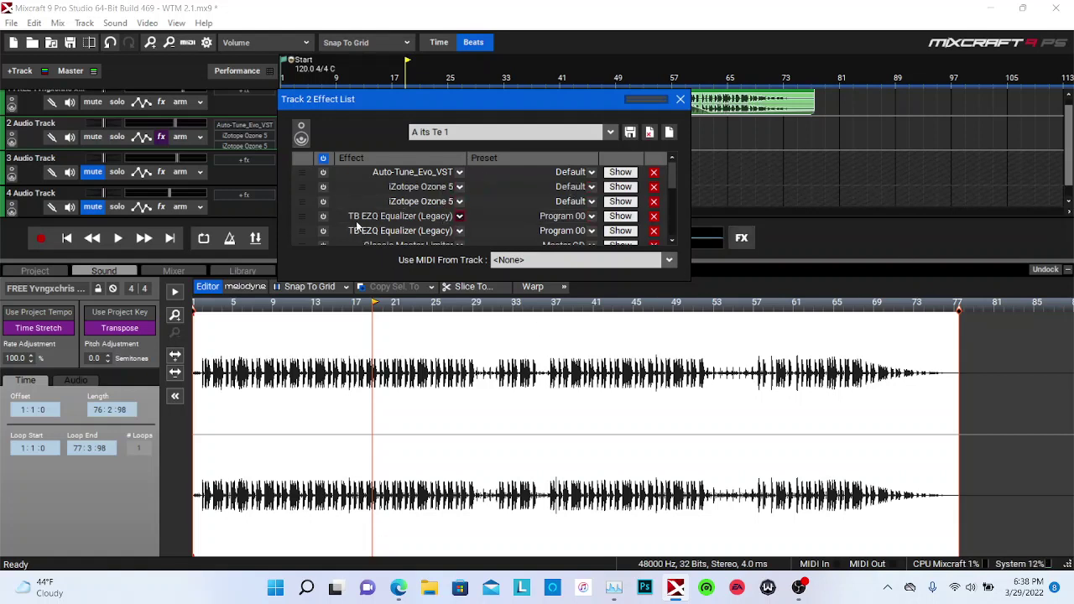
- View the tone settings of both TB EZQ Equalizer effects on track 2, and close their windows
click(620, 216)
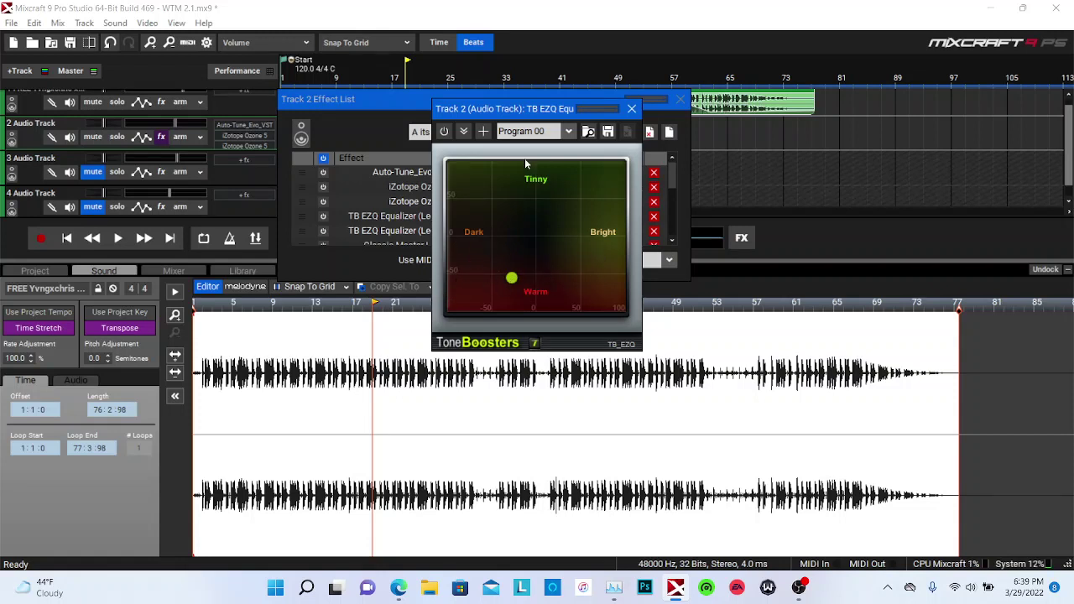
drag(543, 112, 878, 92)
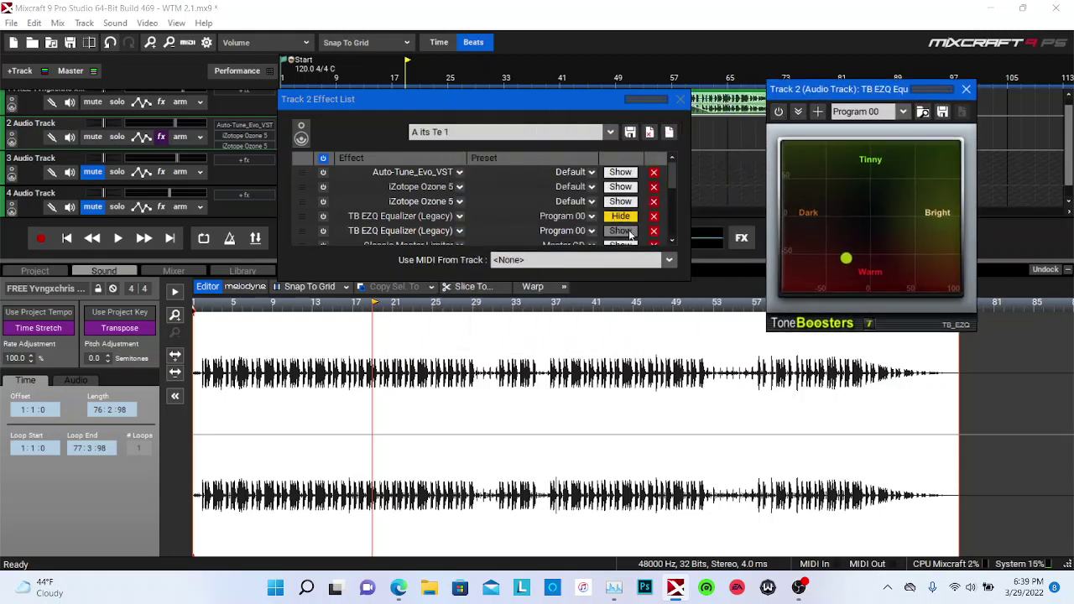
click(621, 231)
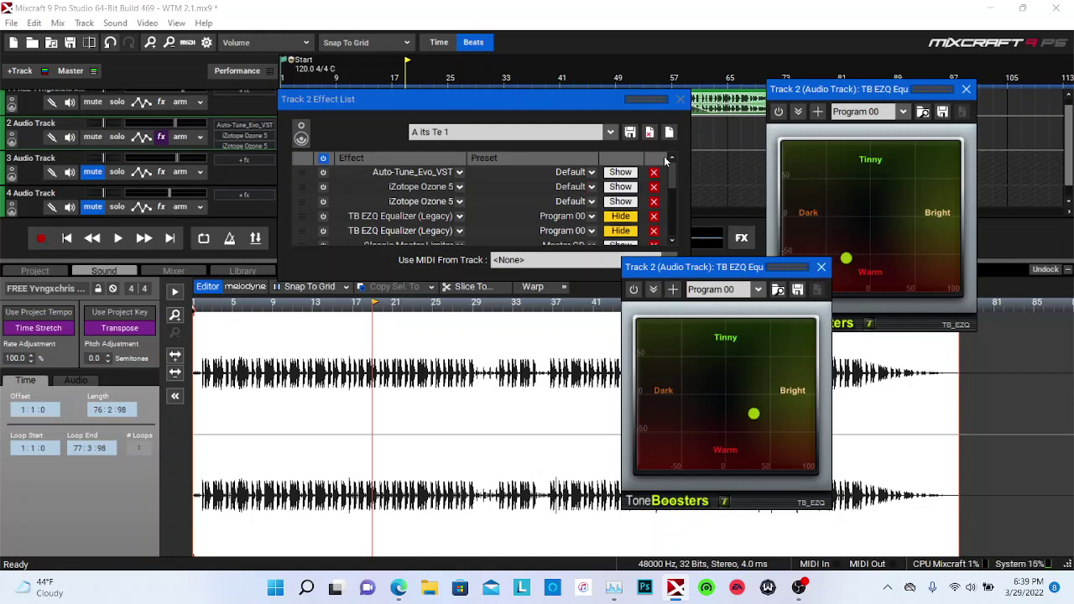
click(821, 268)
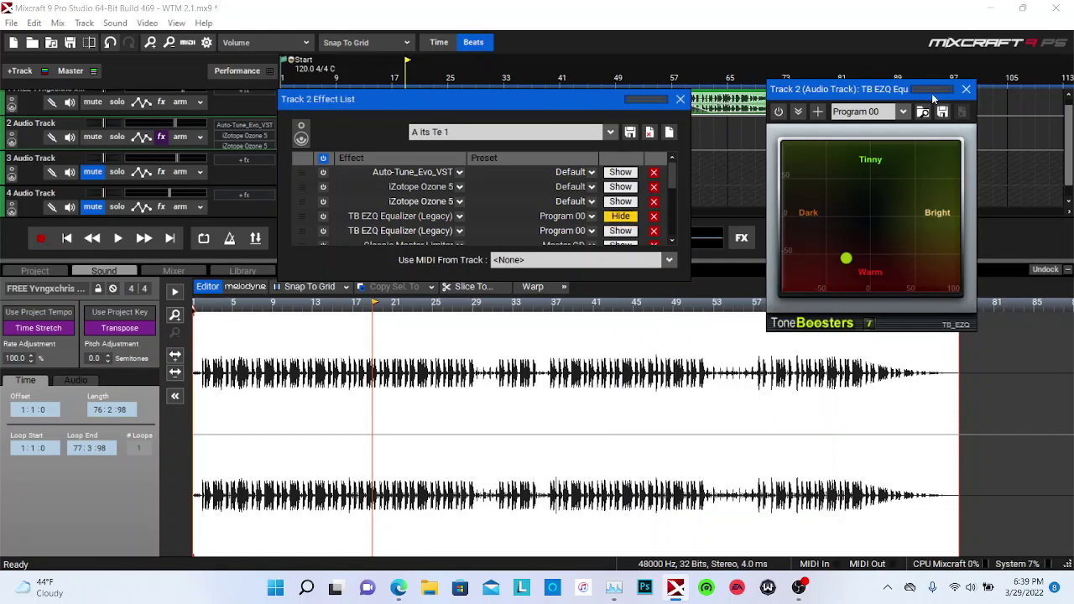
click(966, 90)
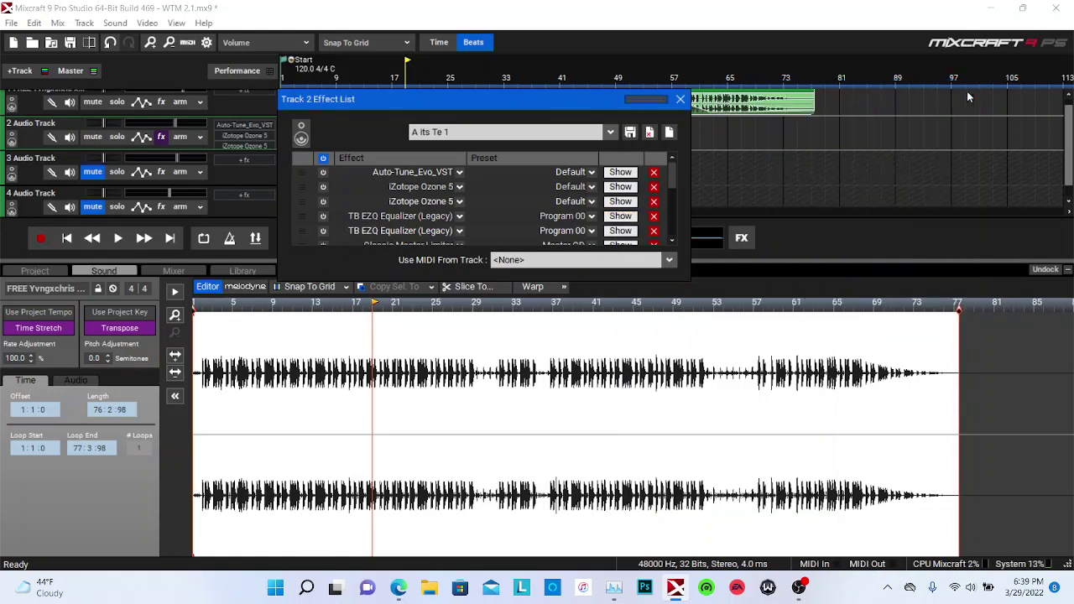
- Enable both iZotope Ozone 5 and both TB EZQ Equalizer effects on track 2, leaving Auto-Tune Evo bypassed
scroll(582, 206, down, 1)
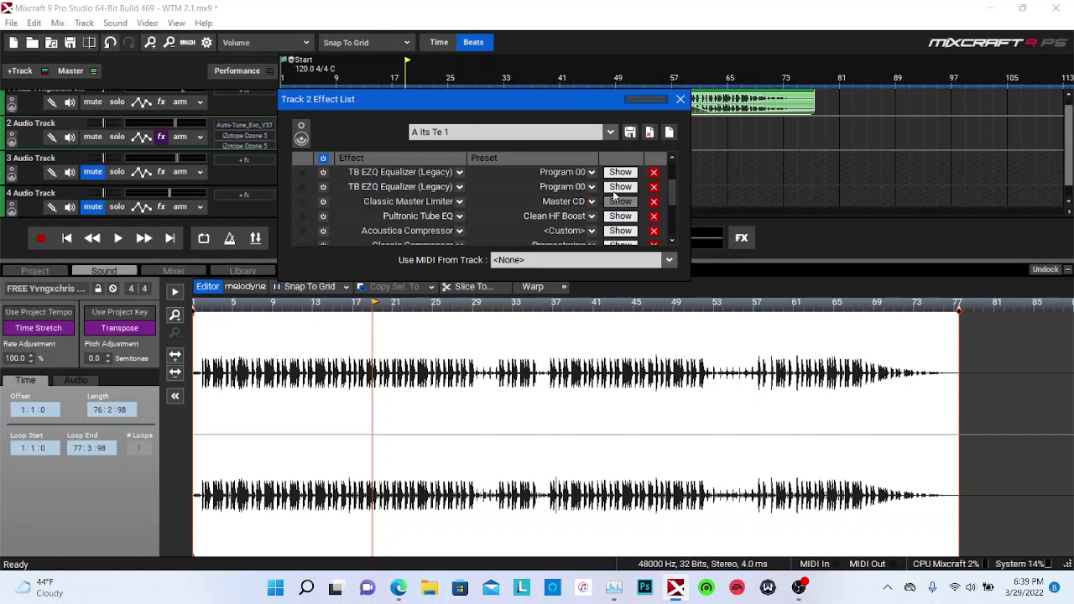
scroll(616, 195, up, 1)
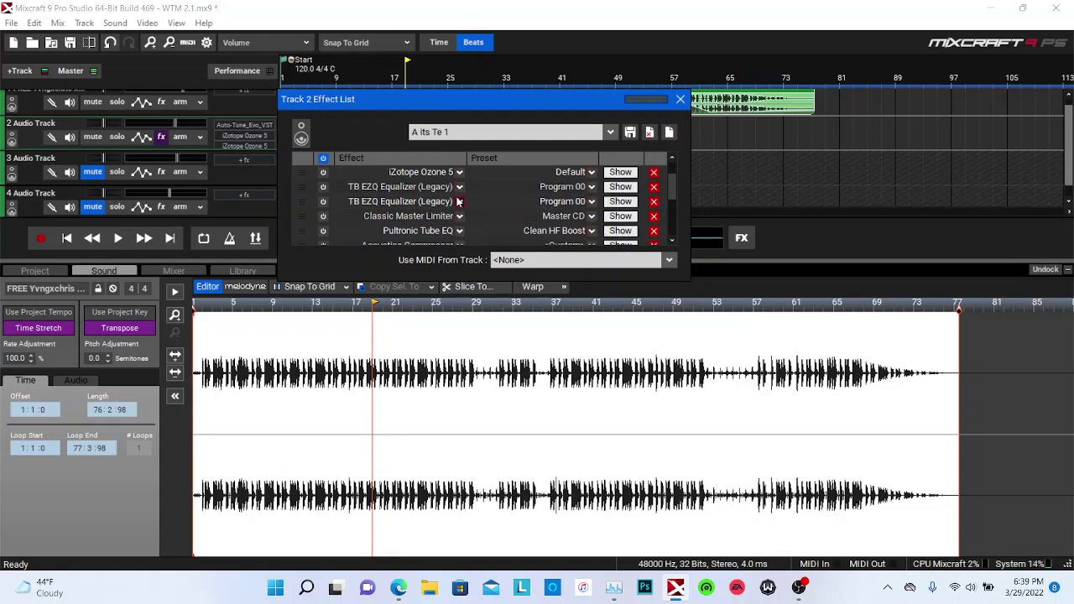
click(323, 173)
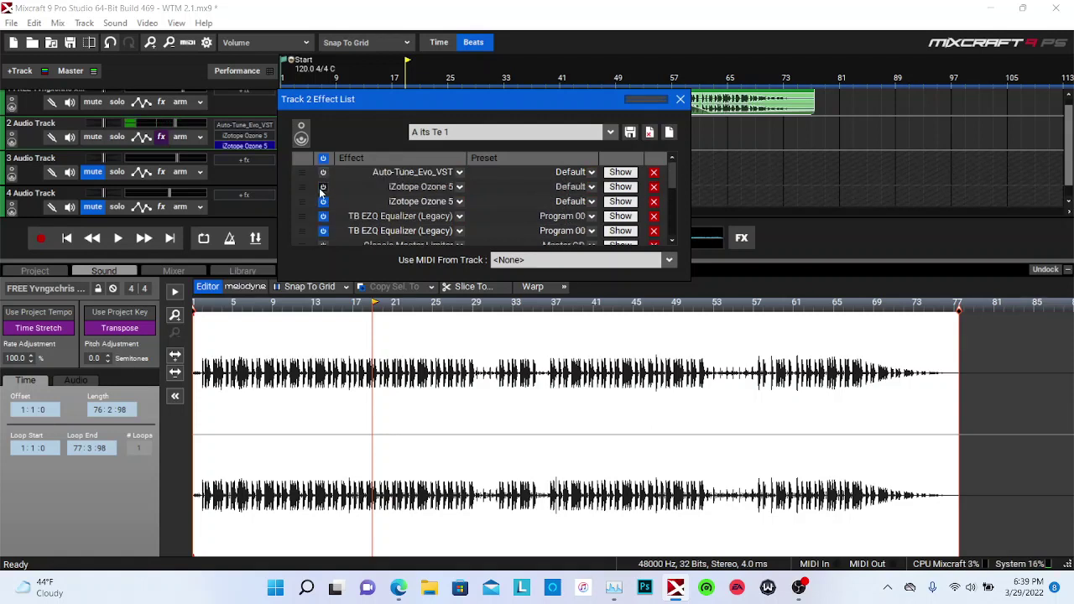
click(322, 188)
drag(374, 103, 365, 88)
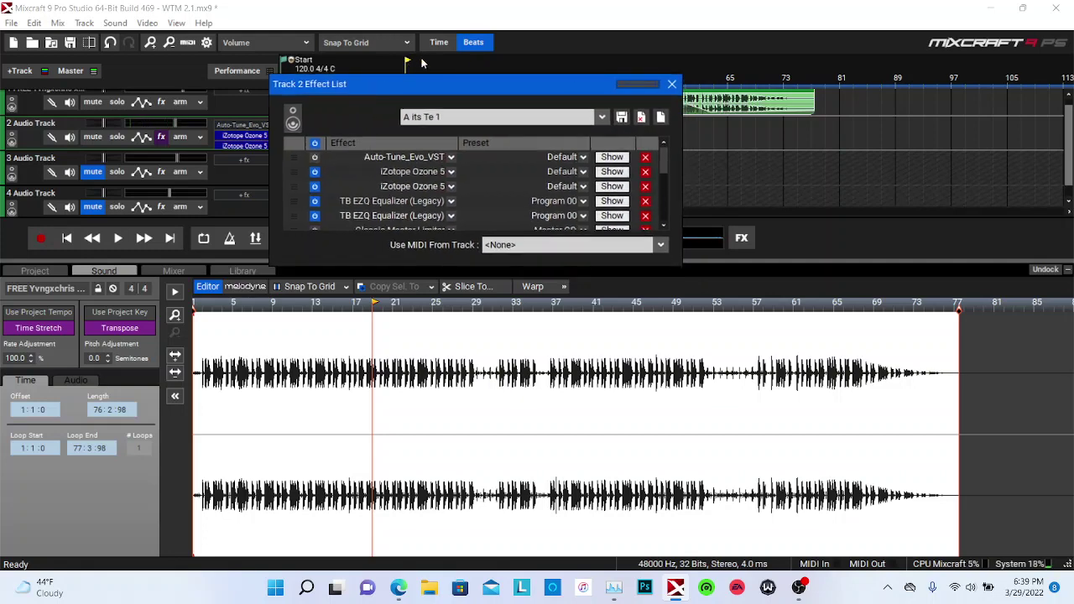
- Play the song from around measure 5 with the effect list clear of the clips, and show both TB EZQ Equalizer windows
key(space)
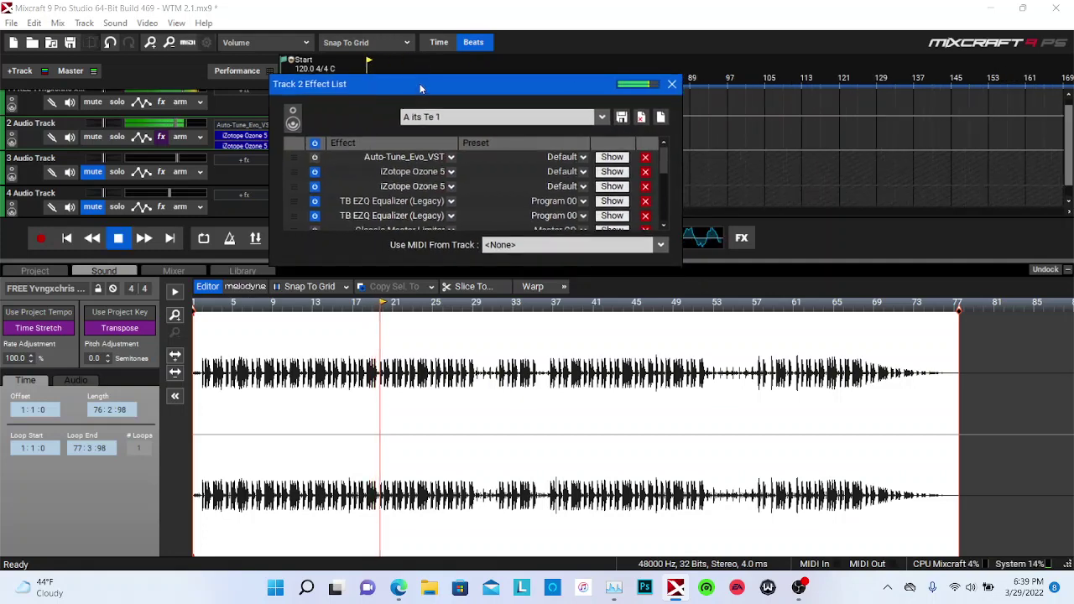
drag(421, 88, 746, 137)
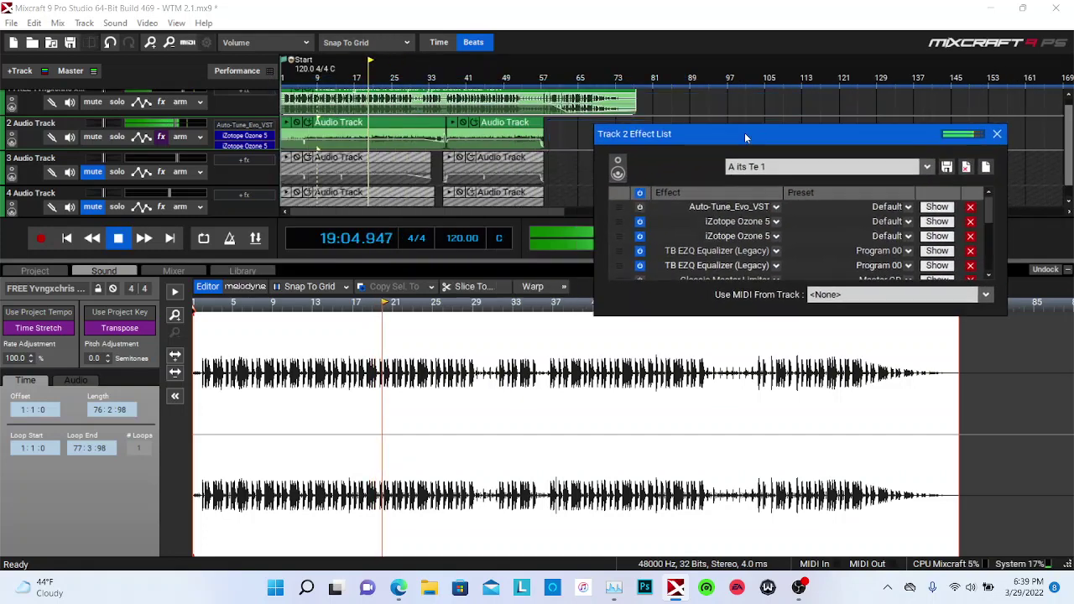
click(305, 73)
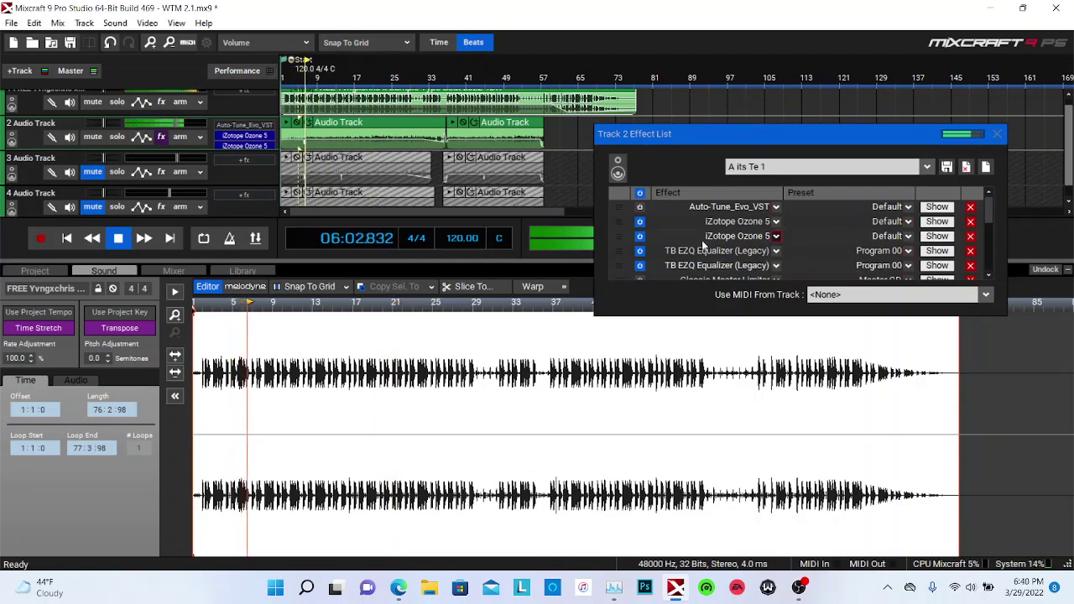
click(937, 250)
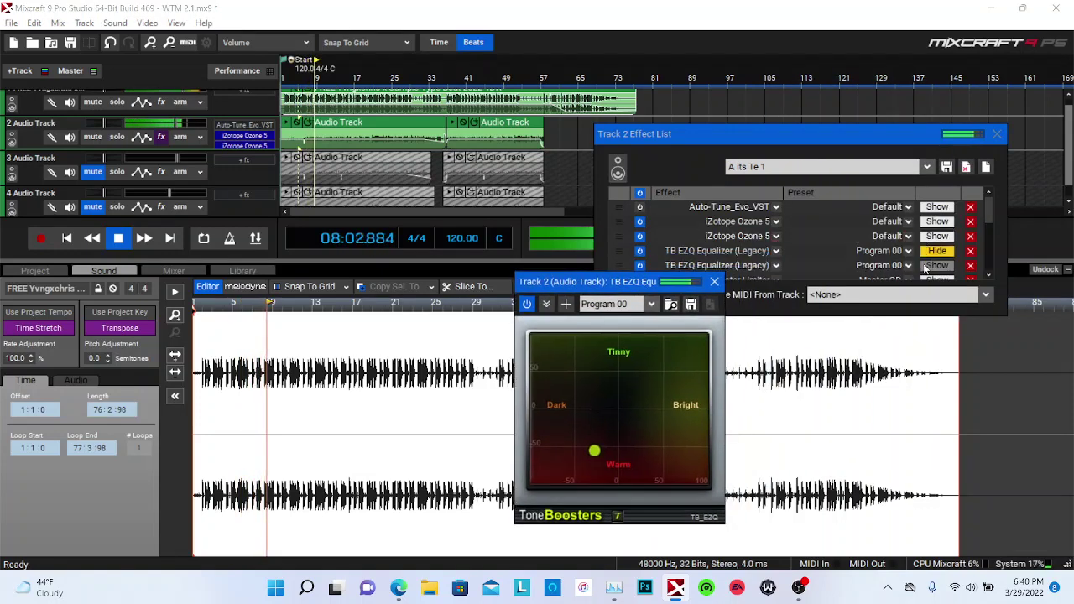
click(926, 266)
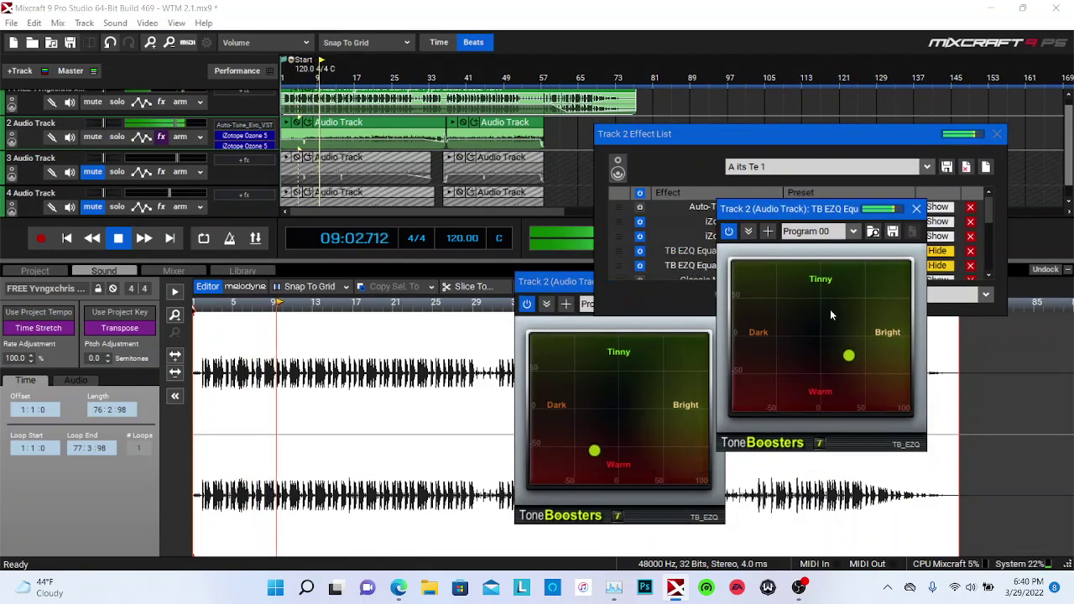
- Shift the second TB EZQ Equalizer's tone toward Tinny and the first one's toward Dark, with track 2 soloed
drag(849, 355, 844, 304)
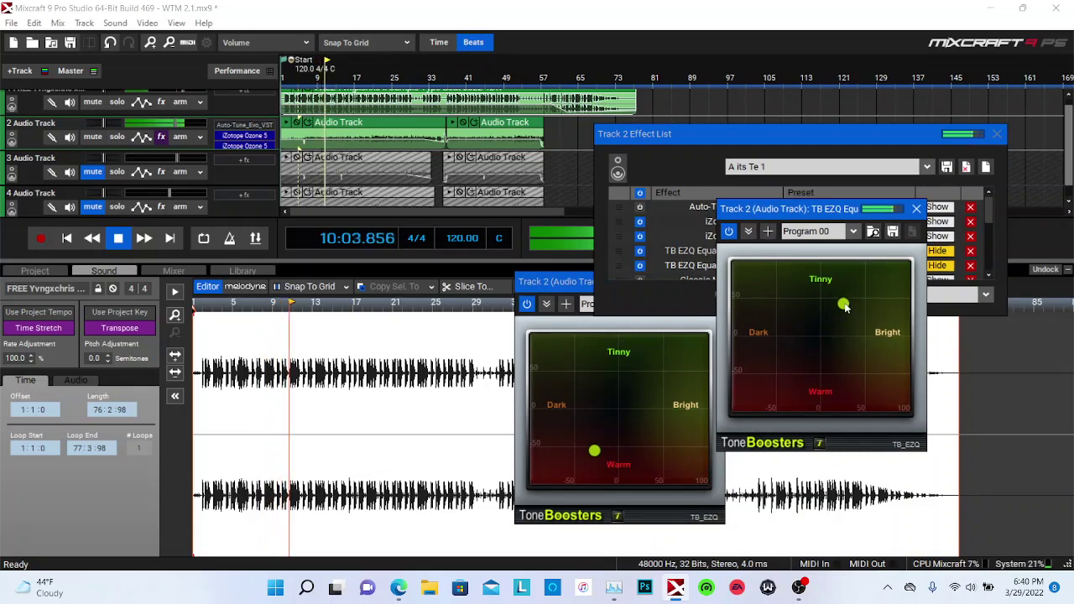
click(117, 137)
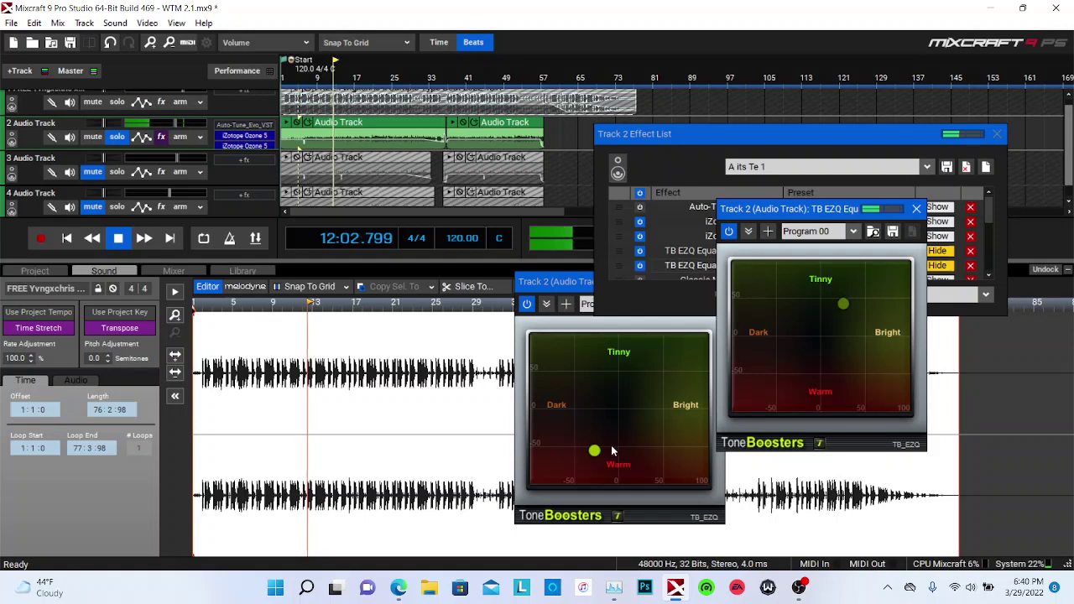
drag(612, 451, 576, 417)
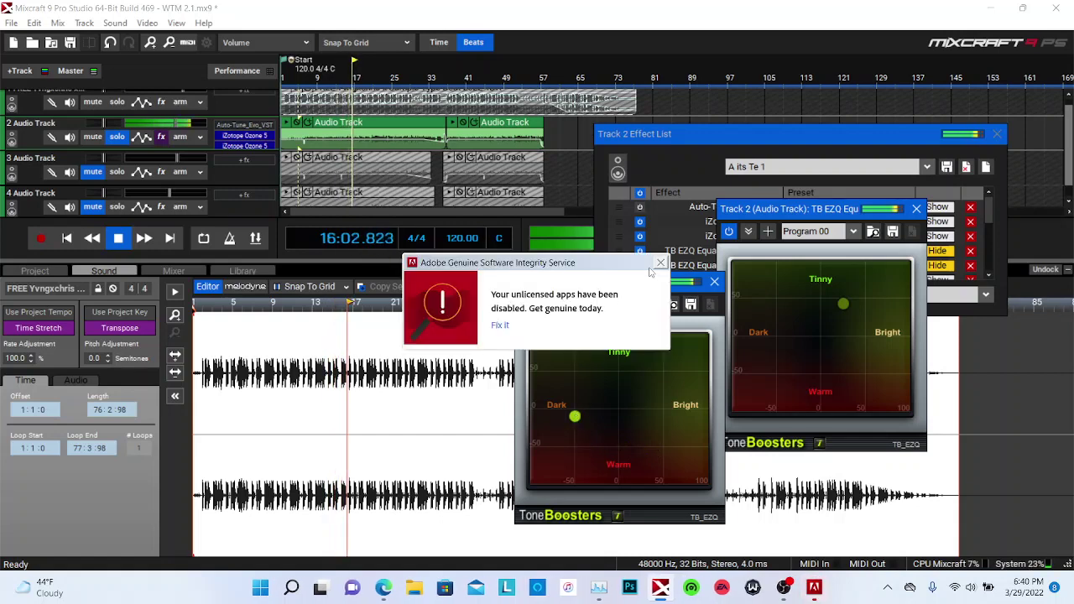
click(500, 325)
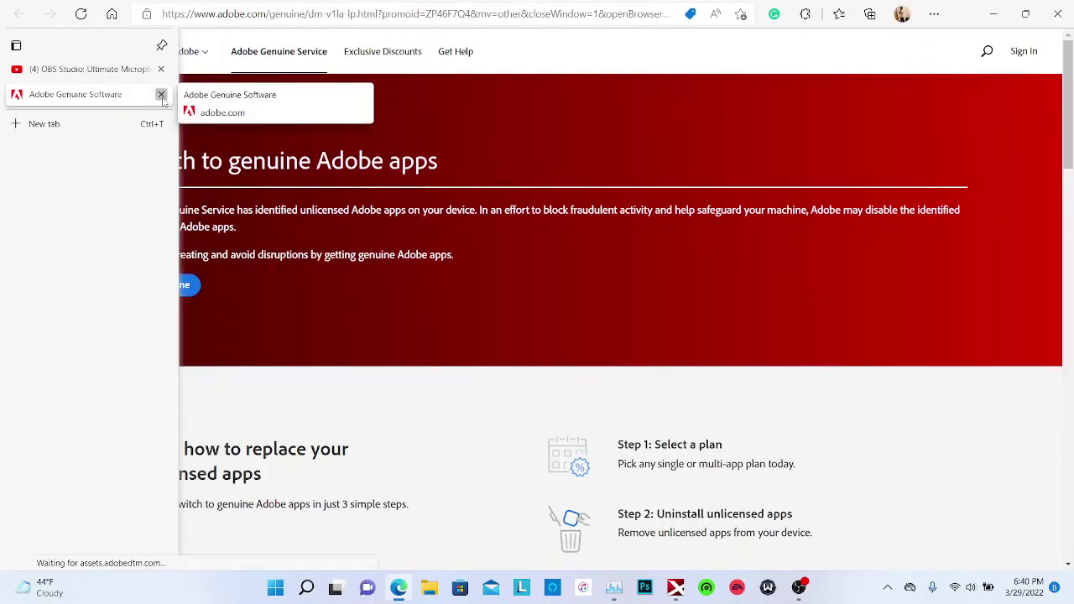
click(161, 94)
click(993, 13)
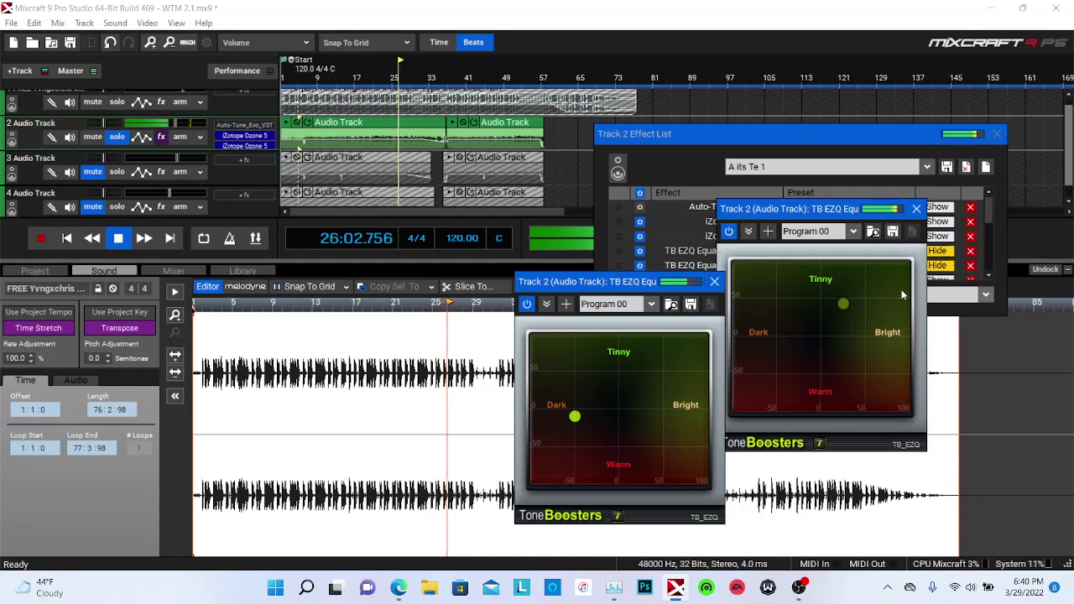
- Set the second TB EZQ Equalizer slightly above centre toward Tinny and the first between Dark and Warm, and put away the effect list
drag(844, 305, 829, 323)
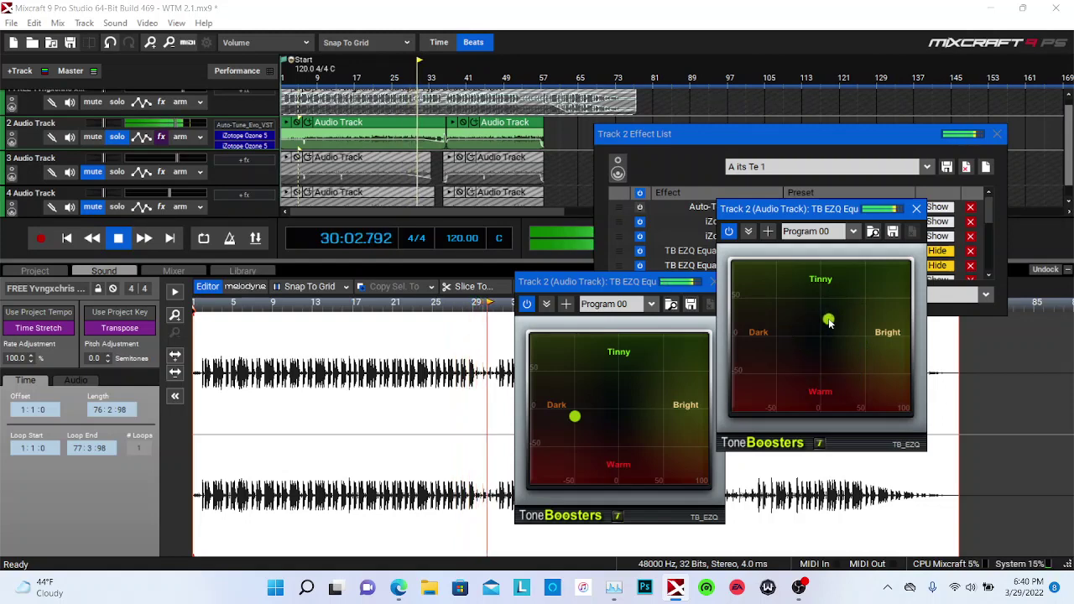
drag(574, 416, 593, 442)
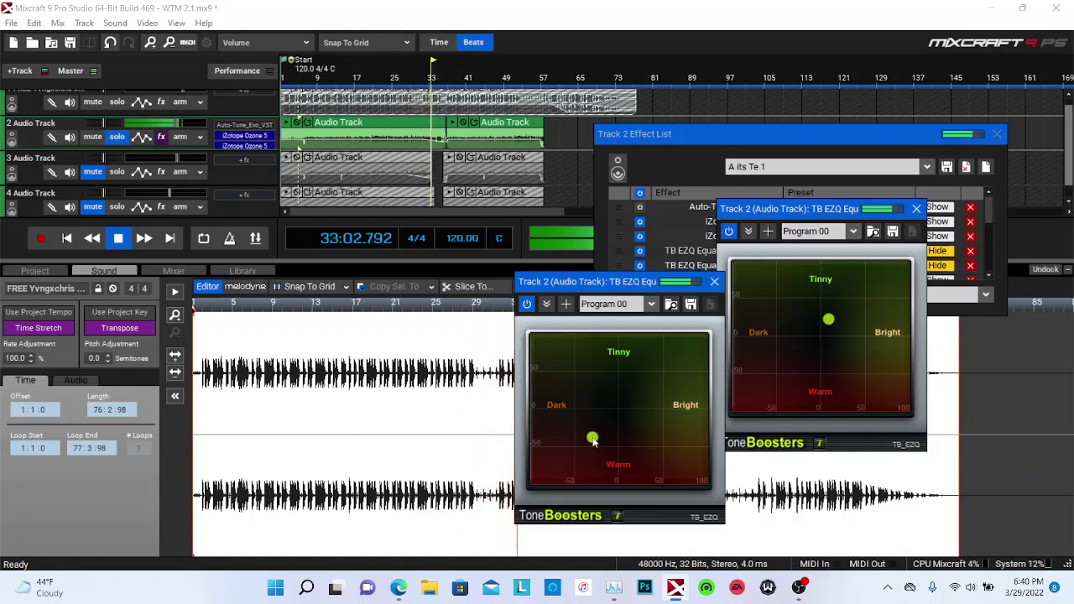
click(715, 282)
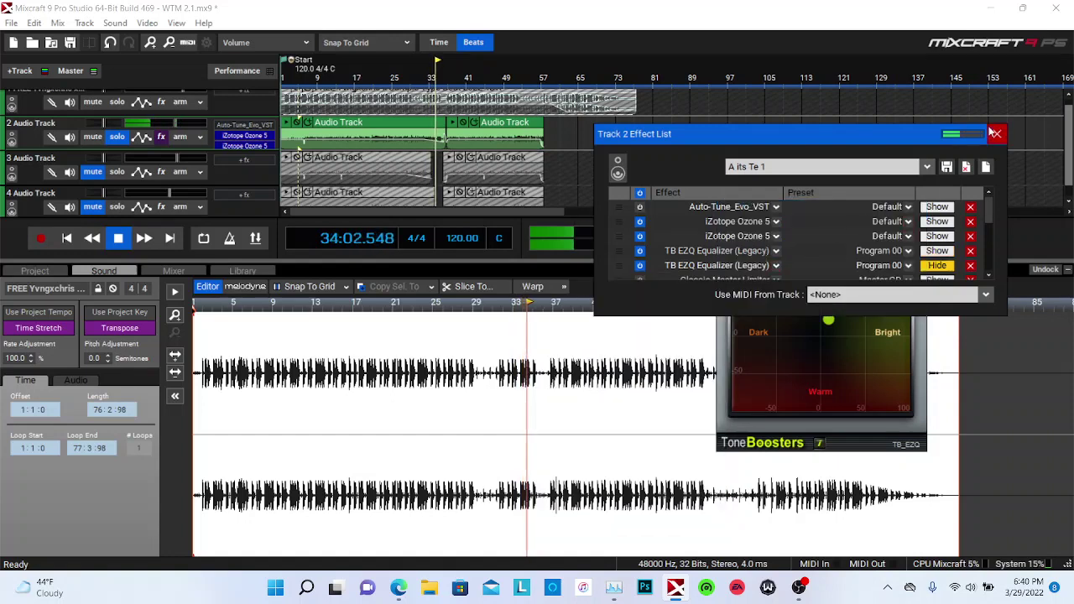
click(998, 134)
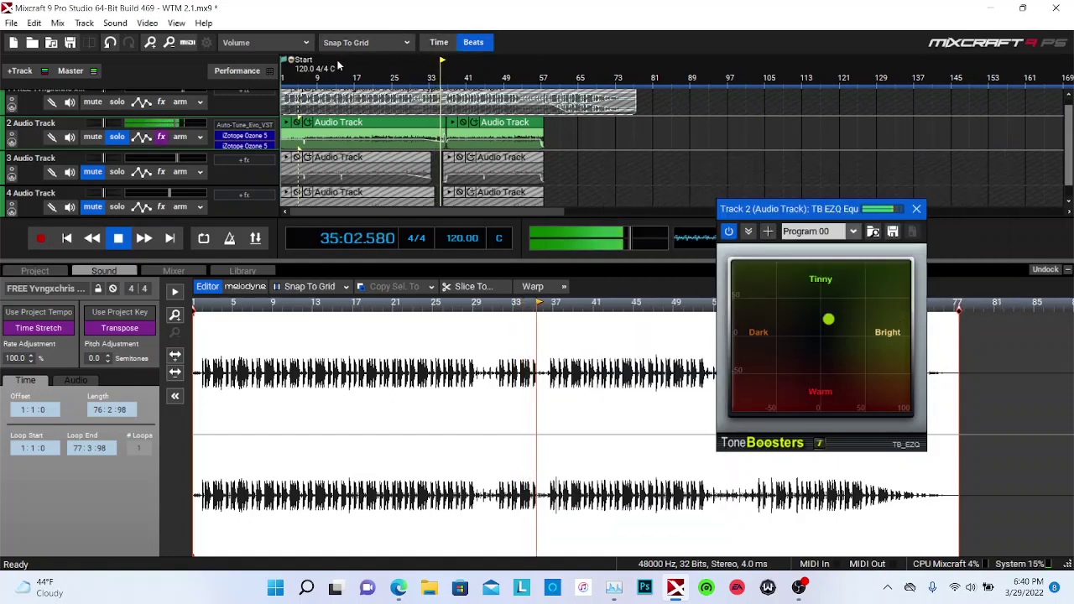
- Listen to the soloed track 2 from around measure 9 and stop playback
click(310, 76)
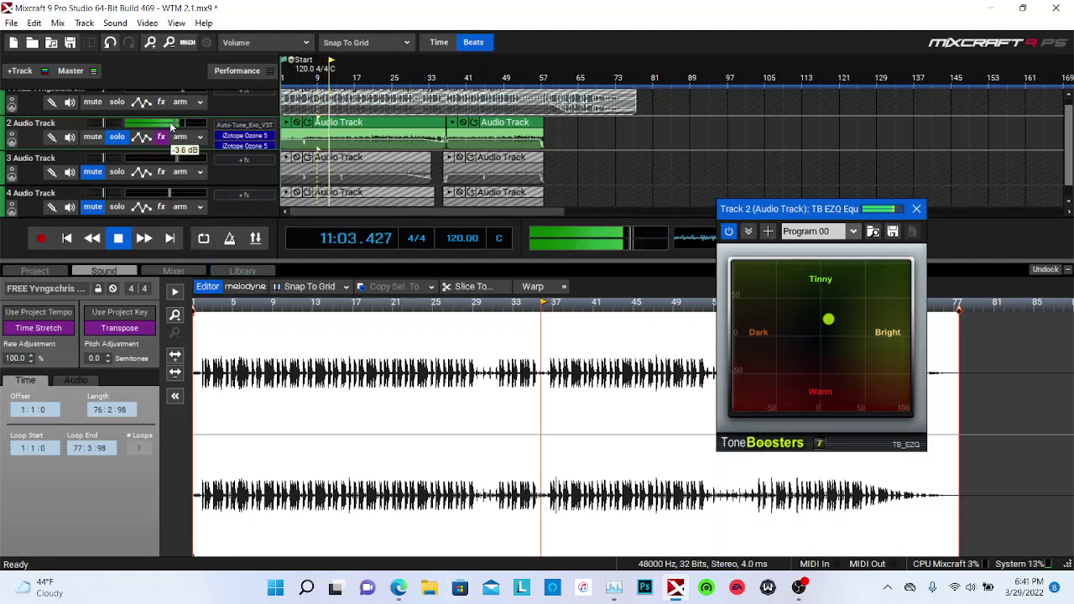
key(space)
mouse_move(171, 126)
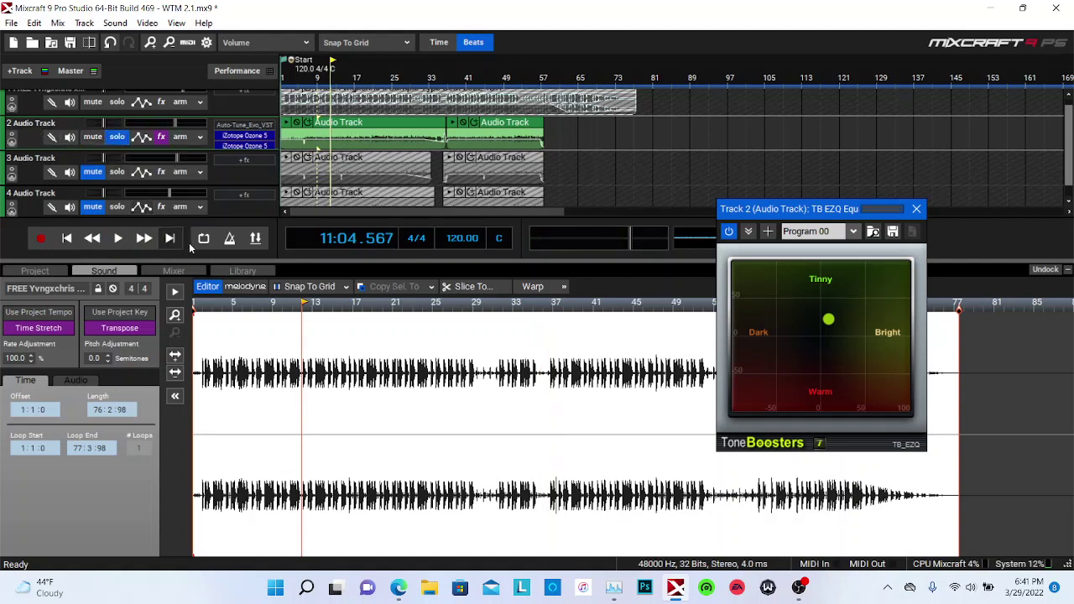
- Enable Auto-Tune Evo on track 2 and play the soloed vocal from around measure 5
click(162, 137)
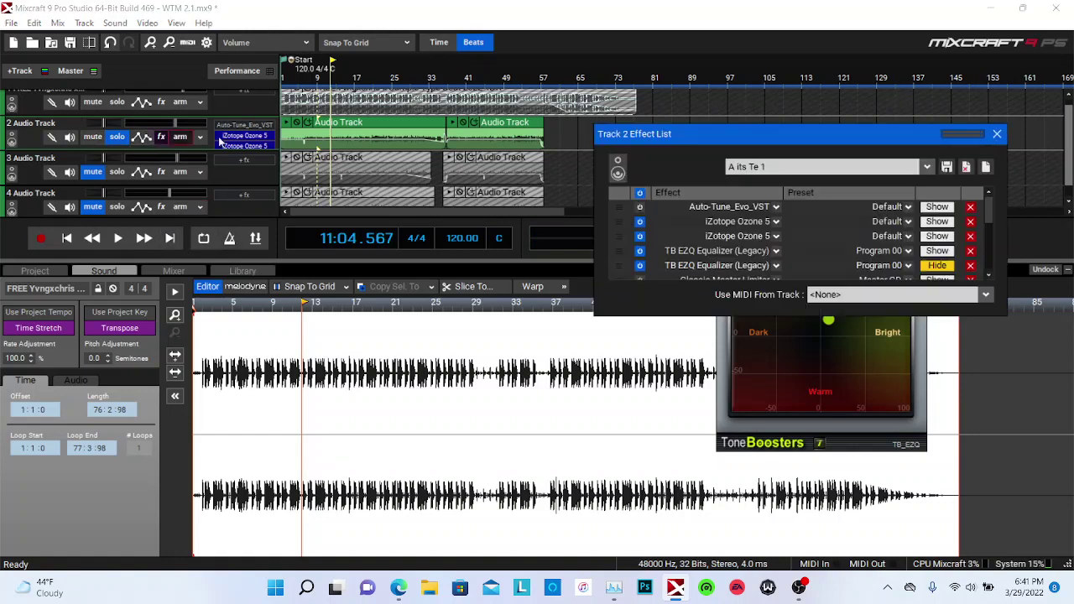
click(639, 207)
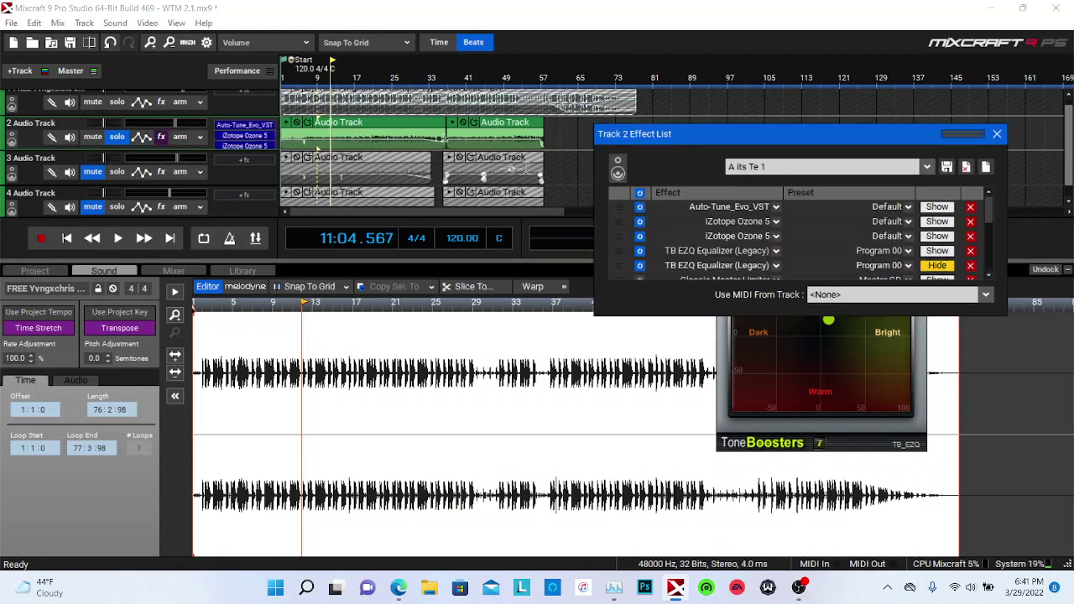
click(311, 81)
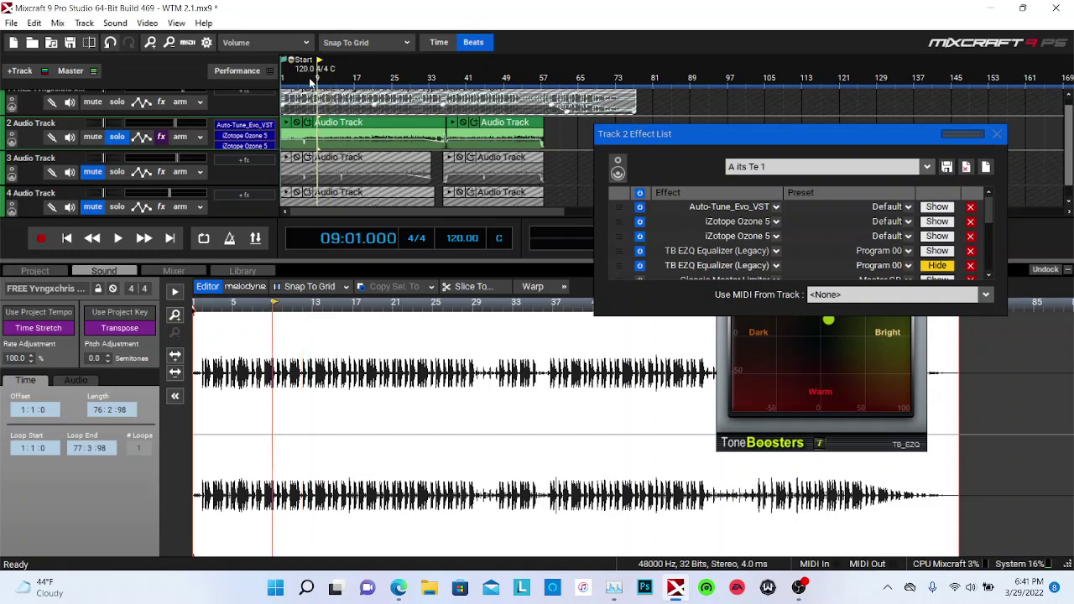
key(space)
click(297, 76)
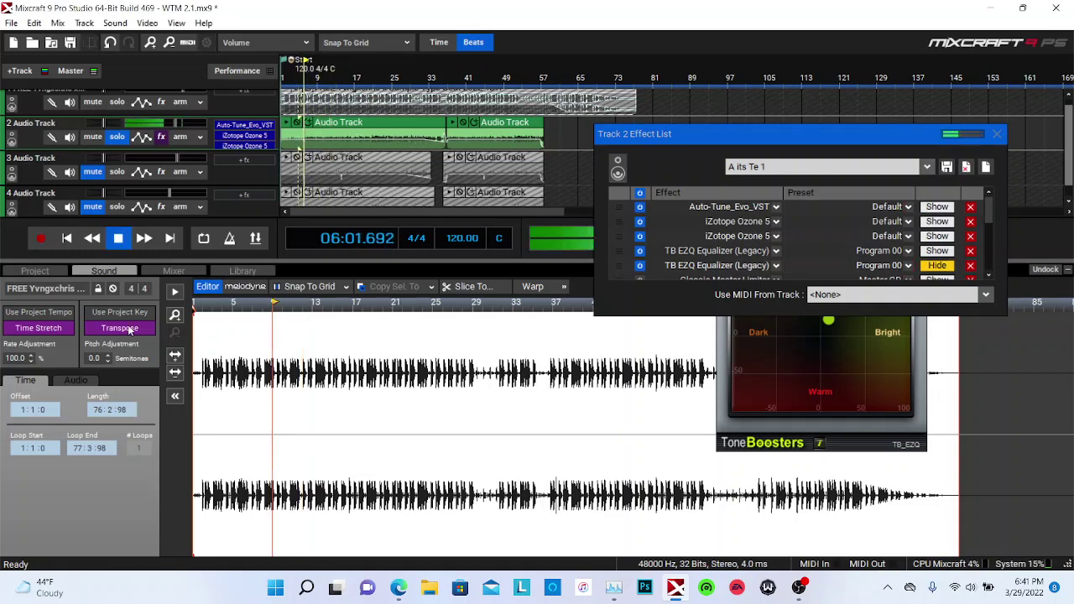
- Show the beat clip in Melodyne, clearing the effect list and the remaining TB EZQ Equalizer window out of the way
click(474, 370)
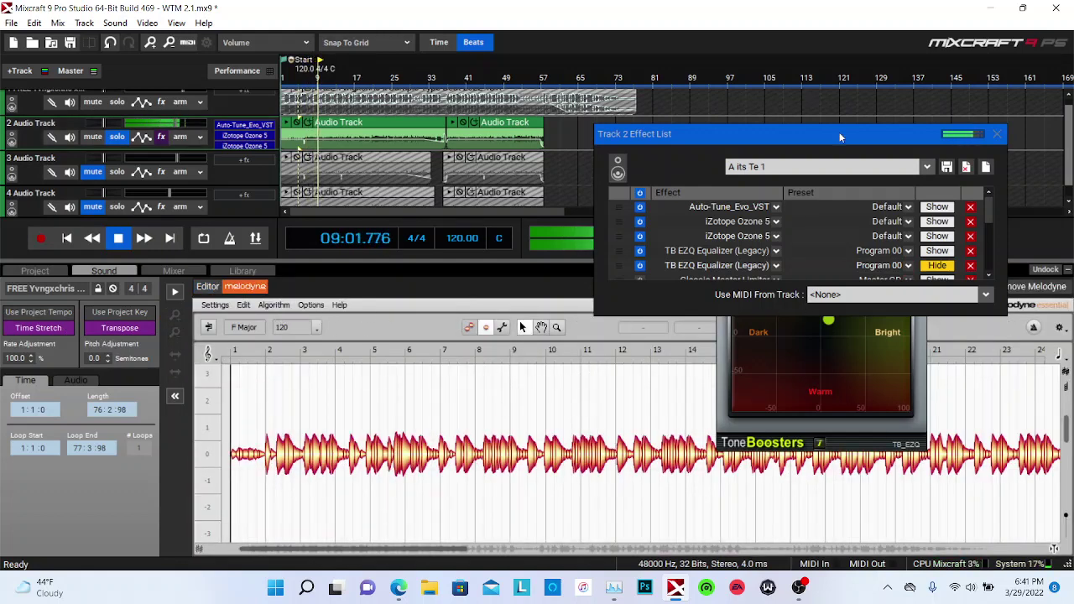
drag(719, 139, 724, 5)
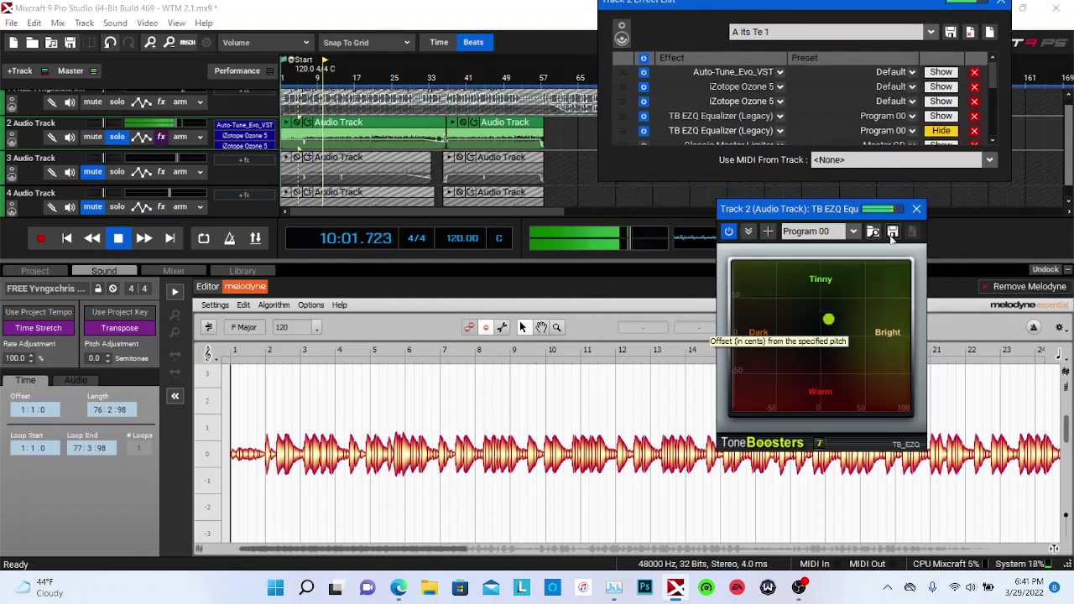
click(914, 209)
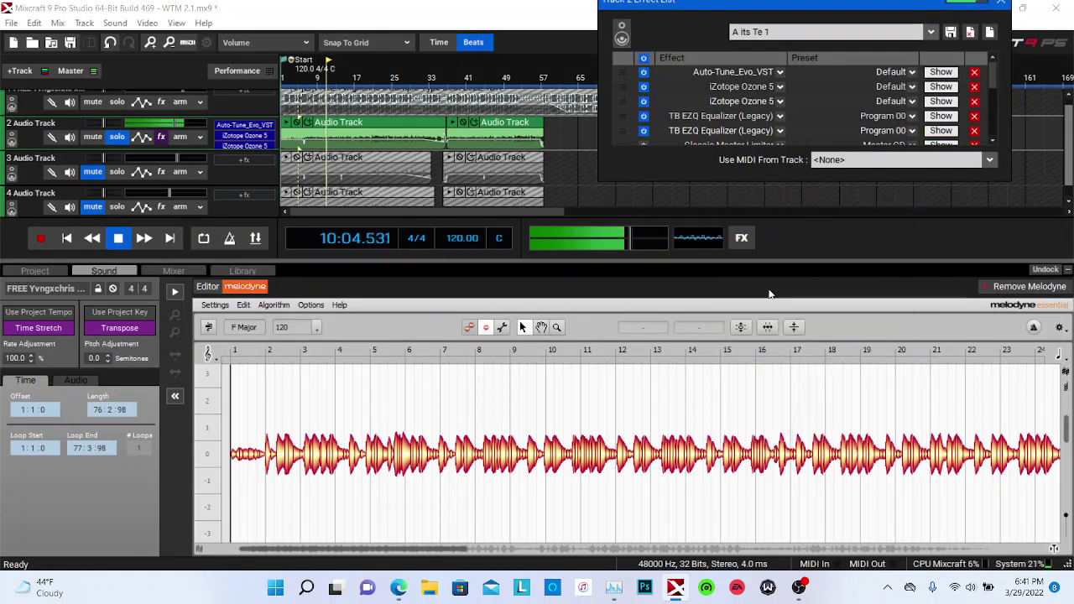
- Correct the beat clip's pitch in Melodyne with 0% pitch center, 3% pitch drift and snapping to the chord scale, and close the effect list
click(741, 328)
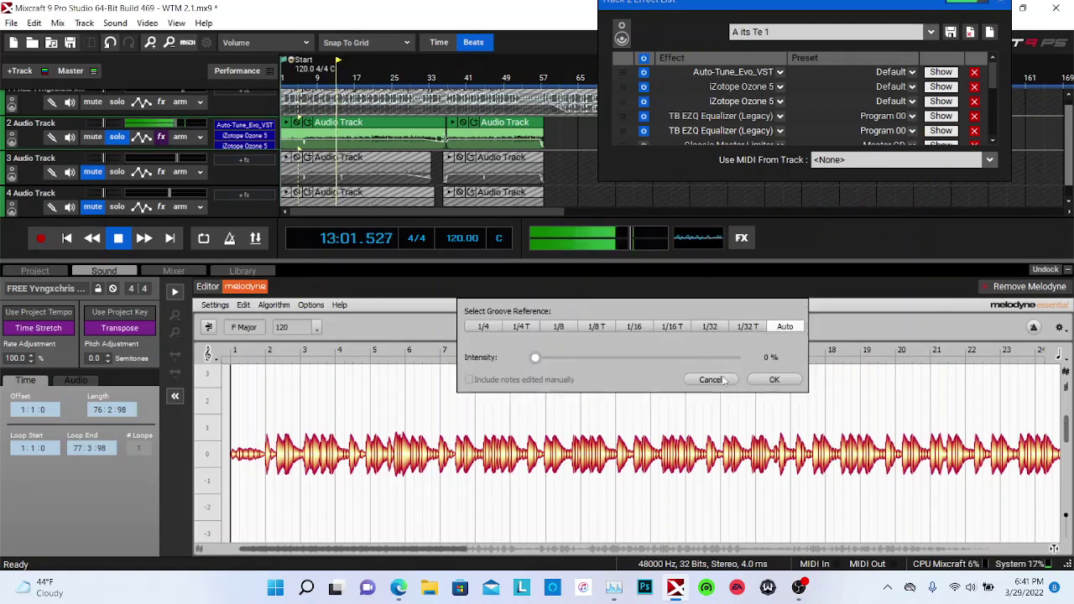
click(711, 379)
click(739, 324)
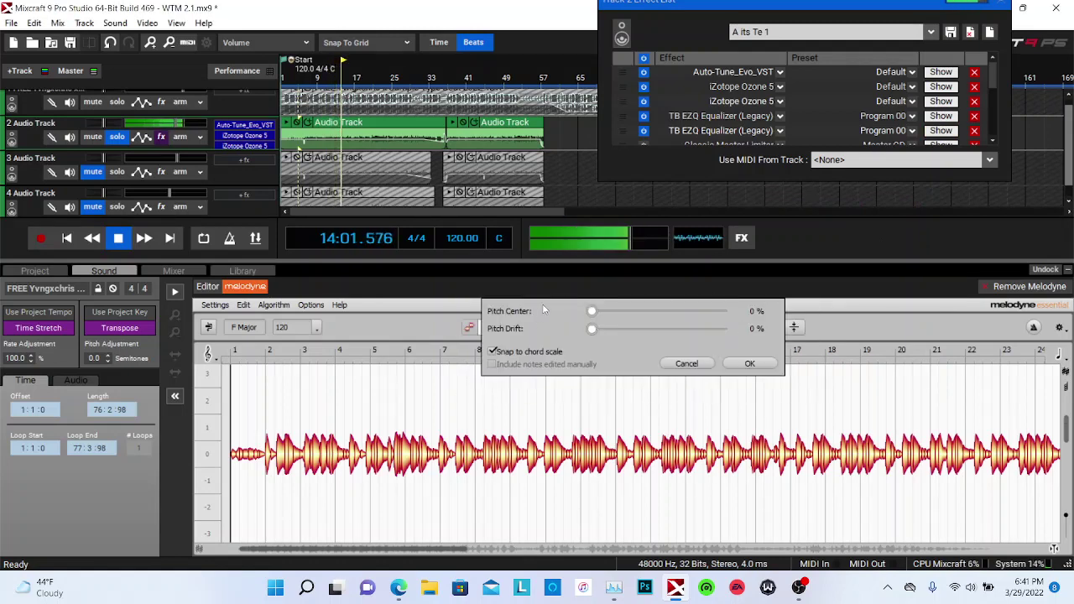
click(624, 330)
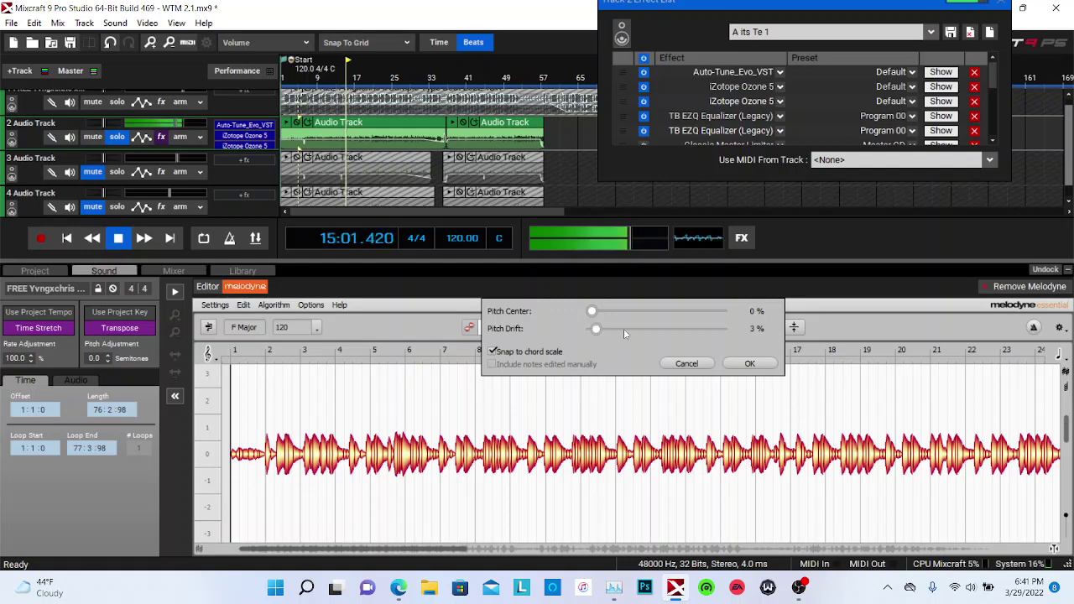
click(750, 363)
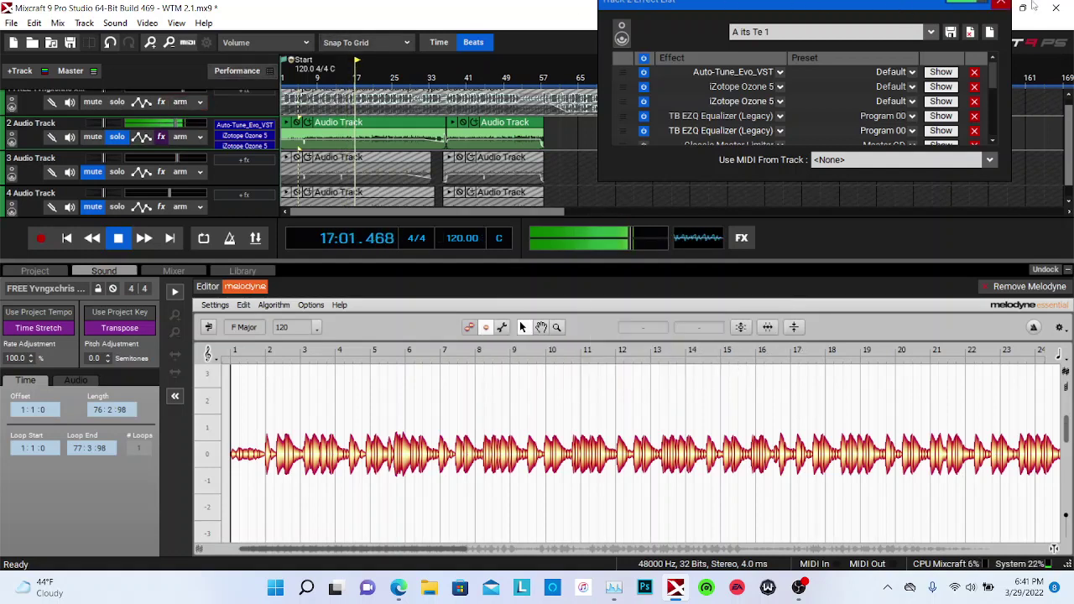
click(1000, 4)
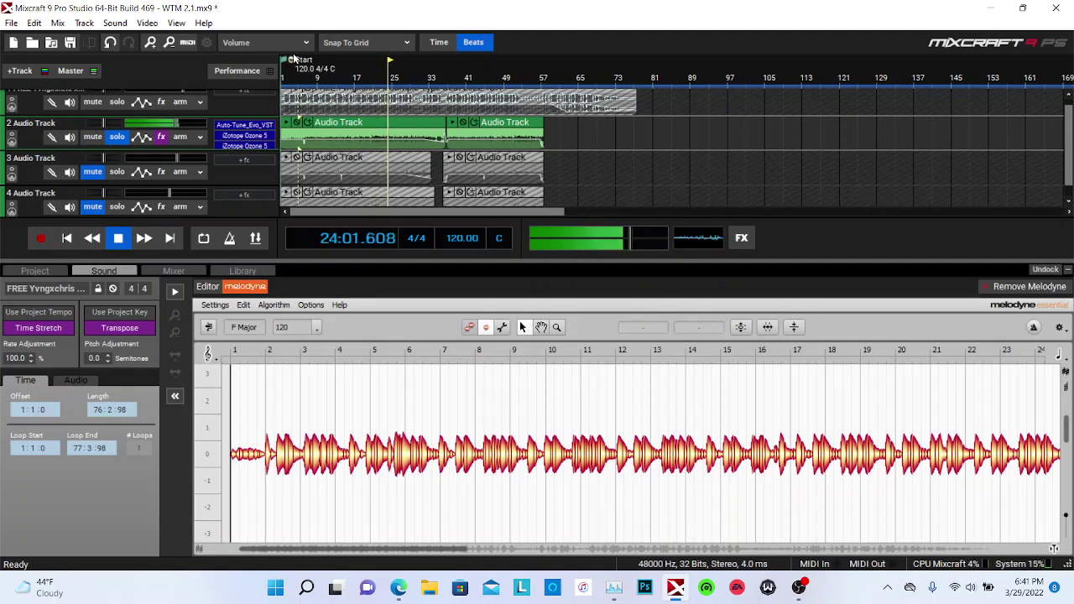
- Stop playback and show track 2's first vocal clip in Melodyne
key(space)
click(109, 24)
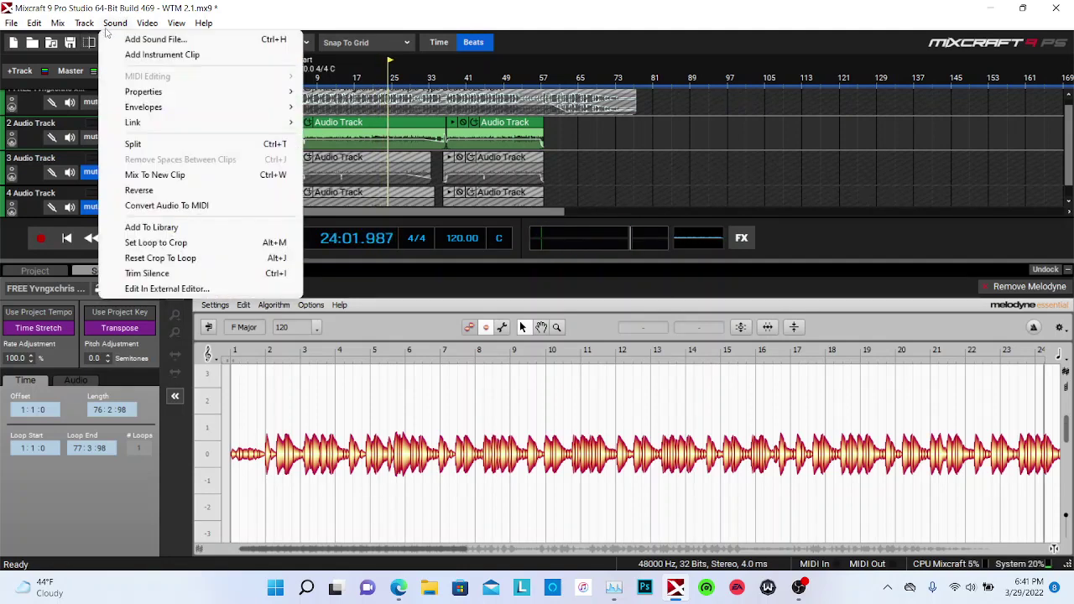
click(514, 288)
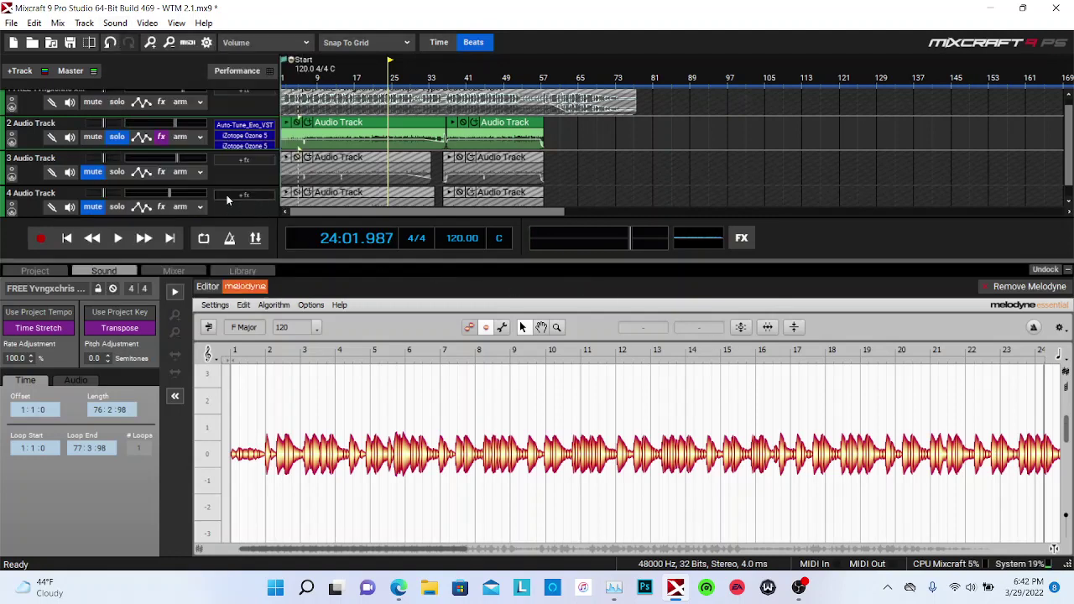
click(330, 144)
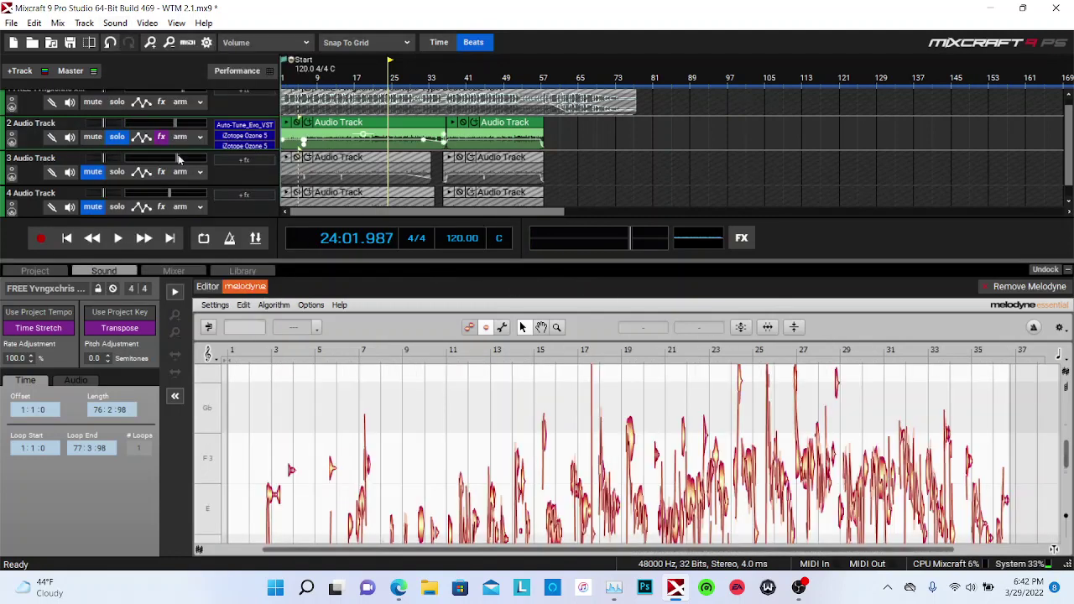
- Enable Classic Master Limiter, Pultronic Tube EQ and Acoustica Compressor on track 2, and review the Acoustica Compressor's settings
click(159, 137)
scroll(527, 235, down, 1)
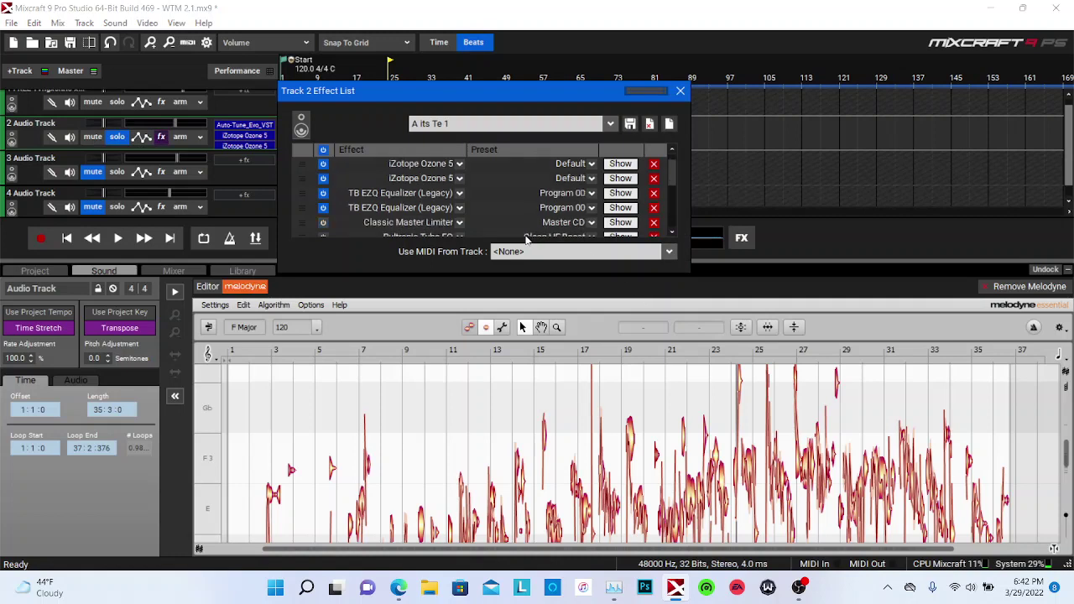
click(323, 222)
scroll(553, 220, down, 2)
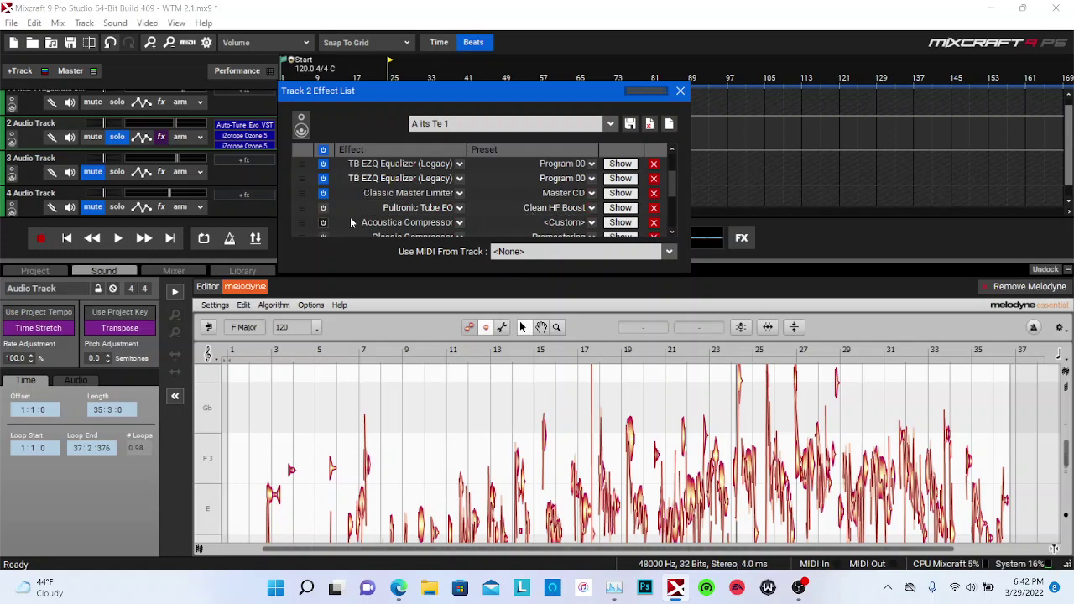
click(323, 208)
click(323, 223)
click(616, 225)
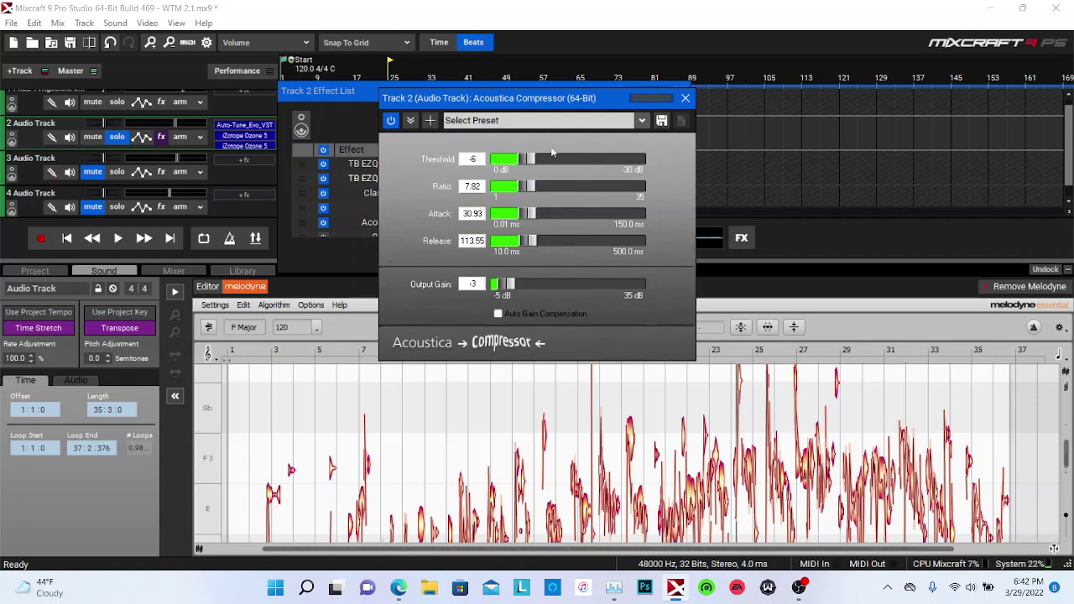
click(686, 100)
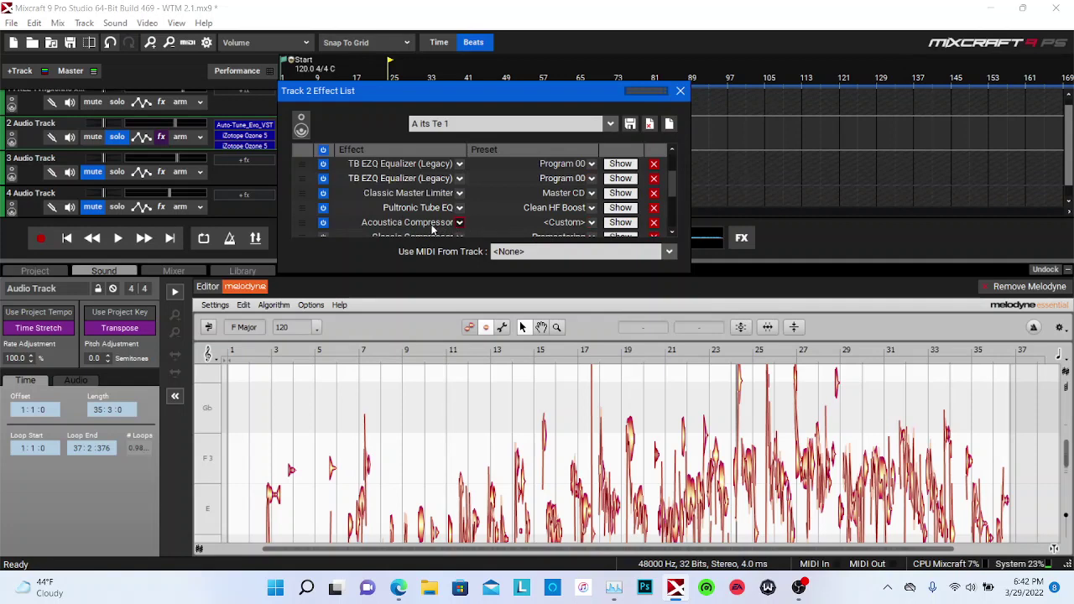
- Enable Classic Compressor on track 2 and review its presets, keeping Premastering
scroll(432, 226, down, 1)
click(322, 223)
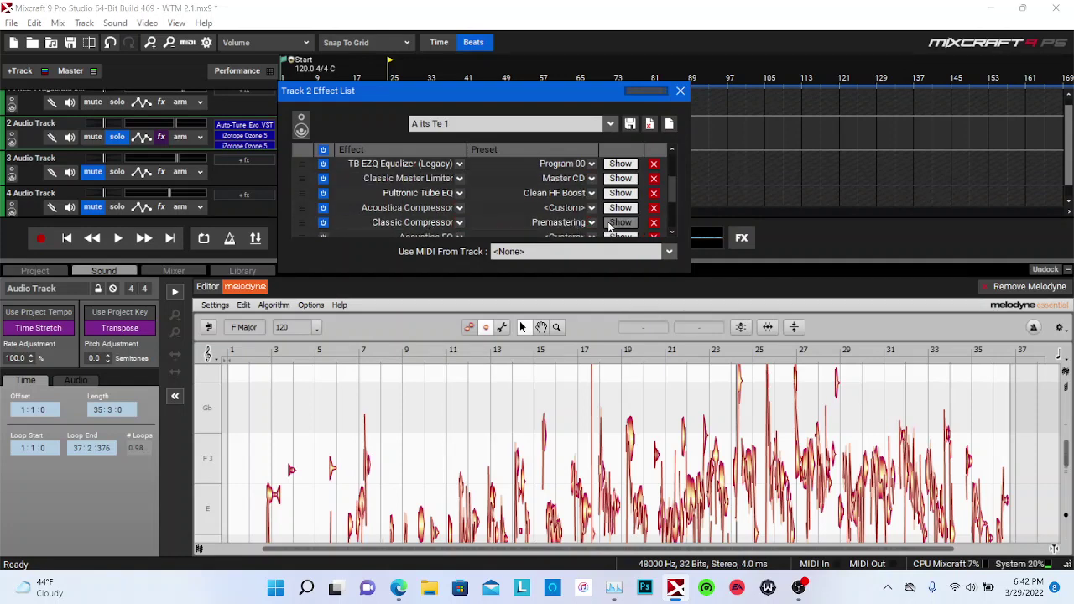
scroll(612, 220, down, 1)
click(613, 212)
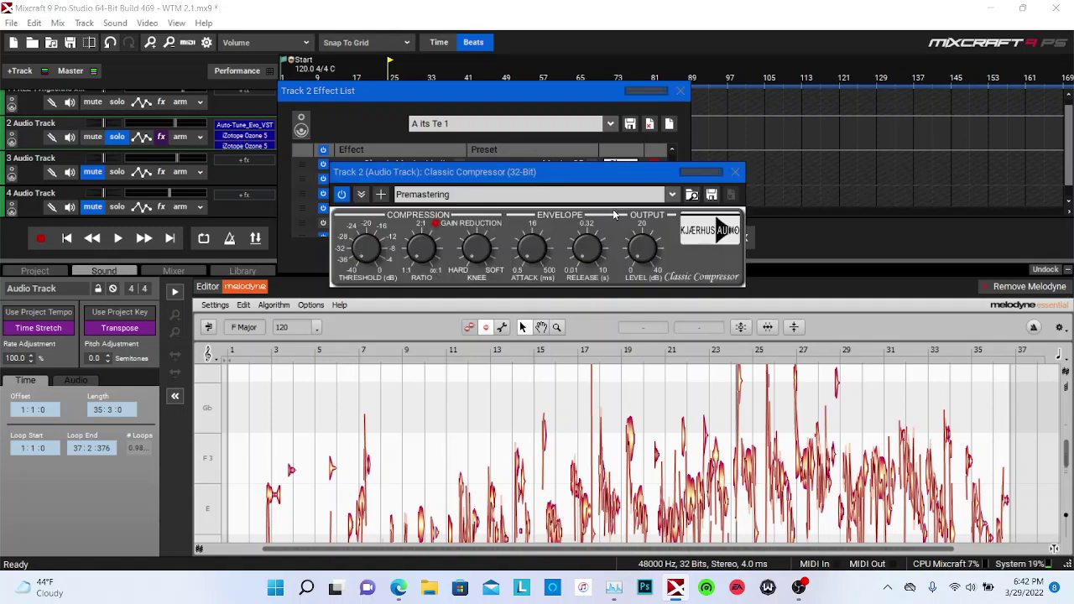
click(518, 194)
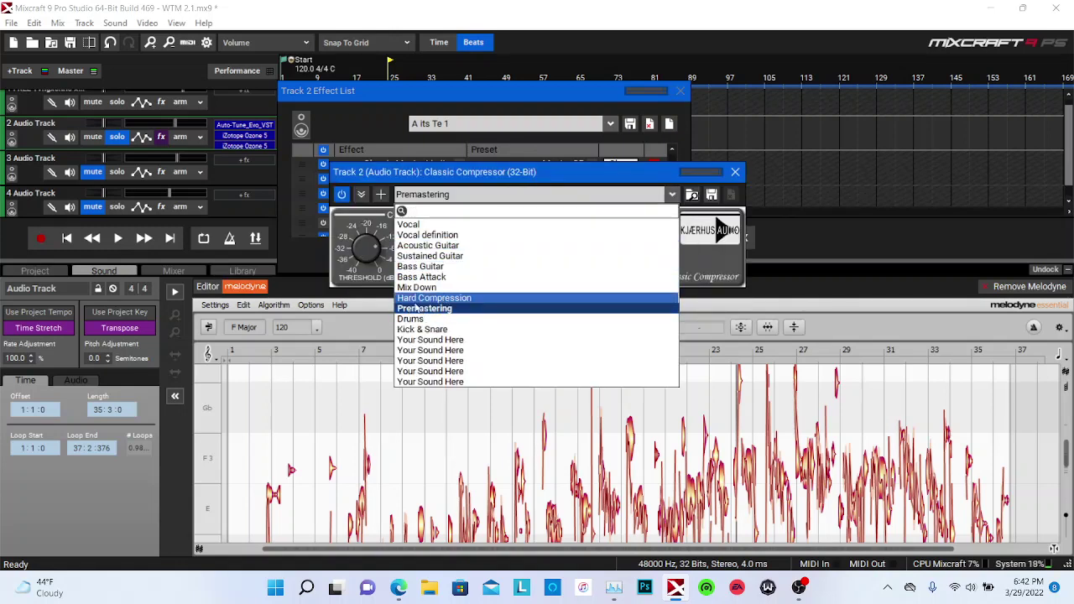
click(735, 171)
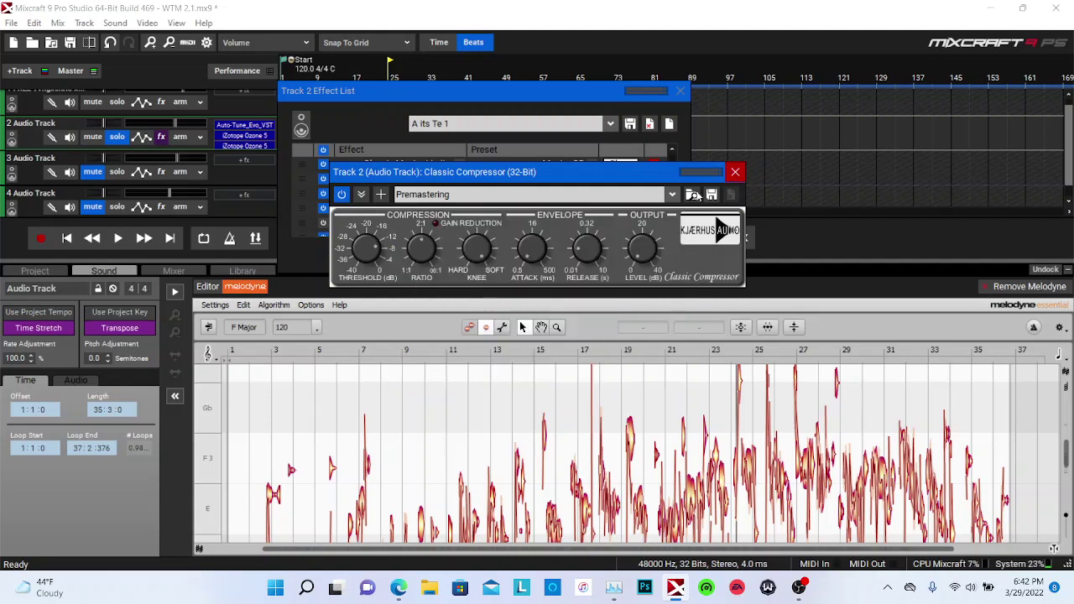
click(735, 171)
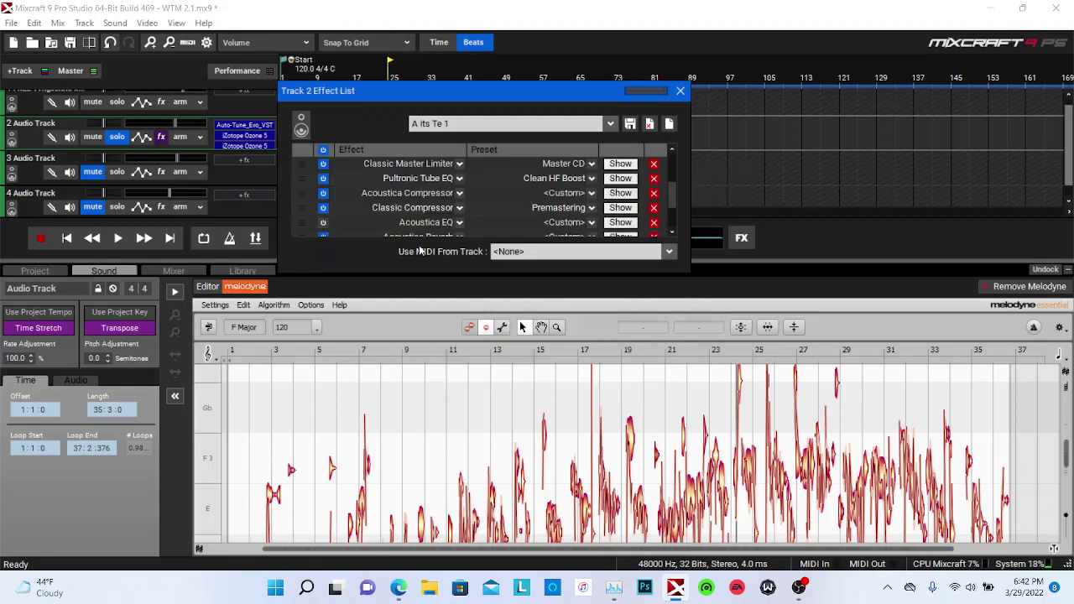
- Enable Acoustica EQ on track 2 and review its band levels
click(323, 223)
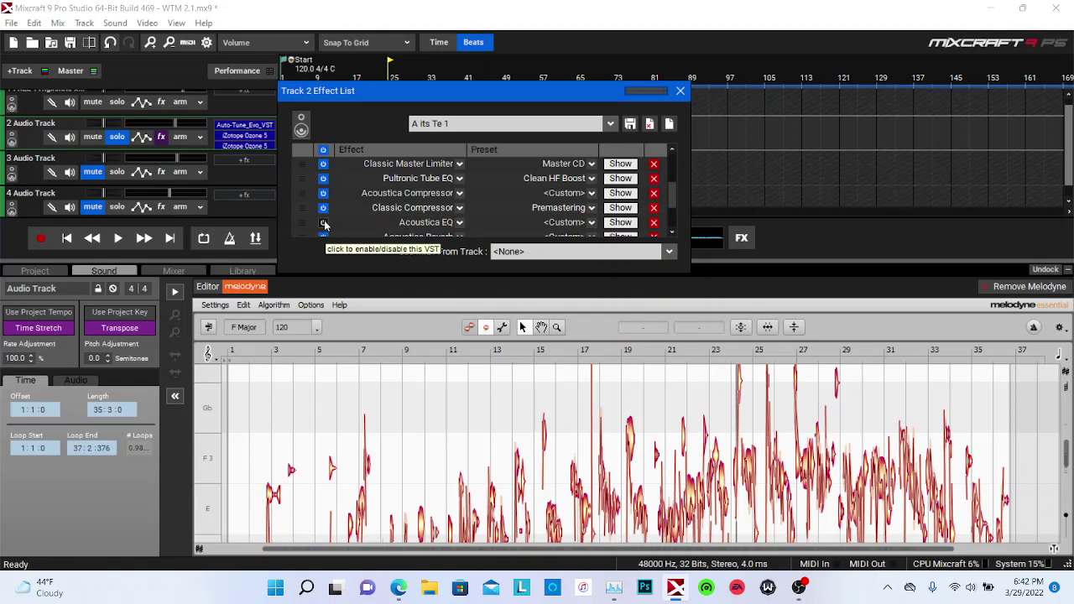
click(324, 224)
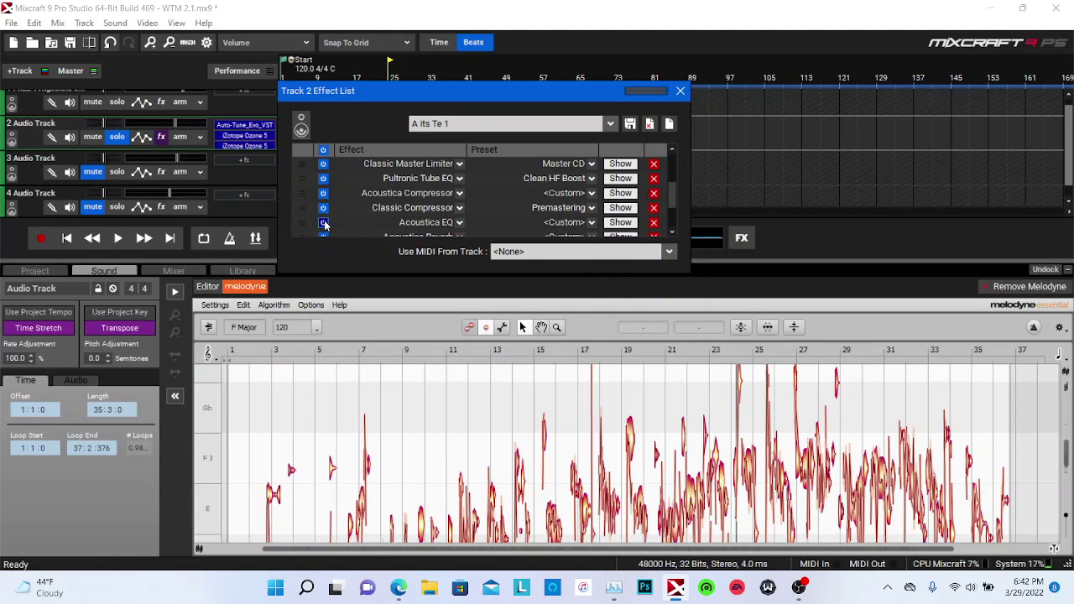
click(613, 223)
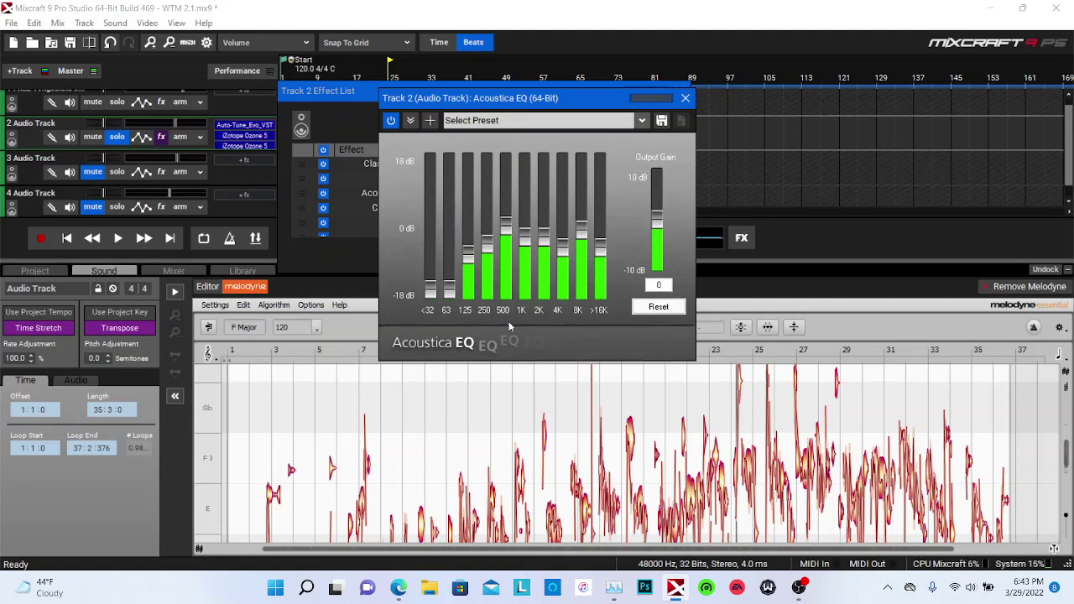
click(685, 97)
- Review the settings of Acoustica Reverb and Classic Delay on track 2
scroll(390, 168, down, 1)
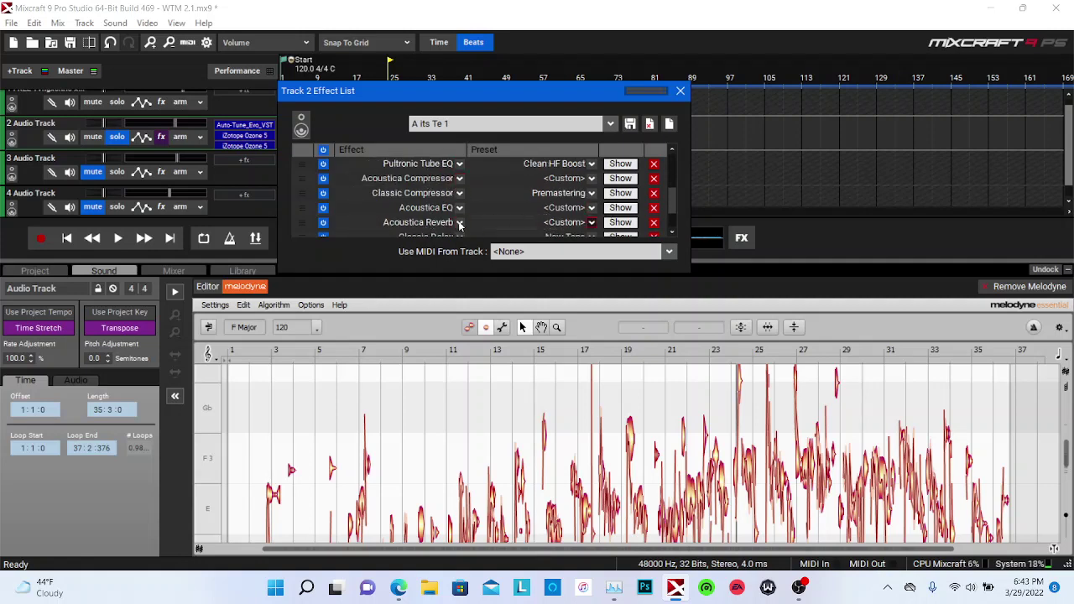
click(620, 222)
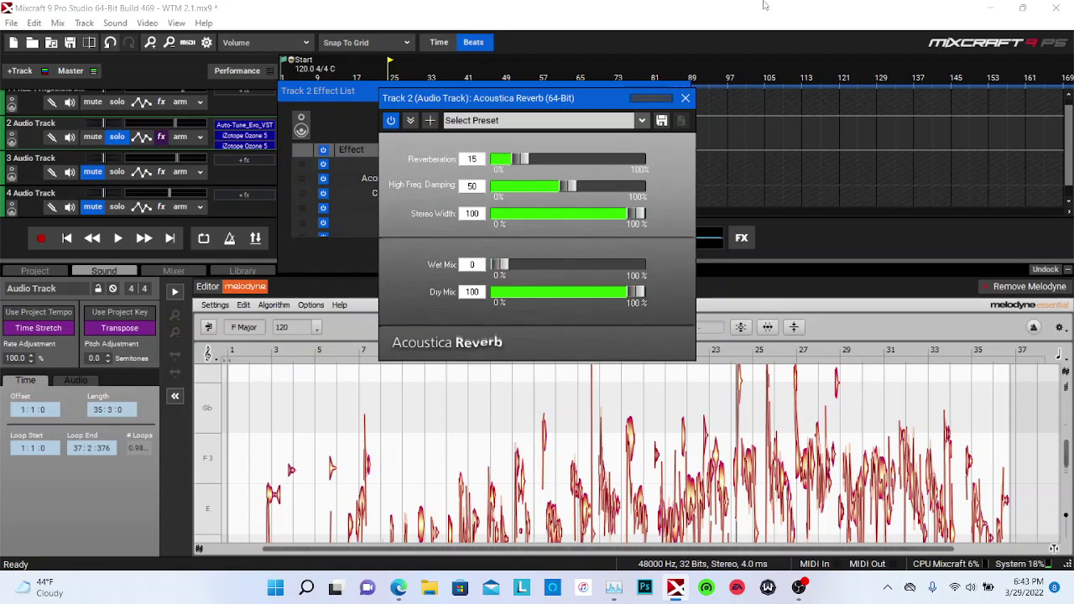
click(687, 99)
scroll(461, 183, down, 1)
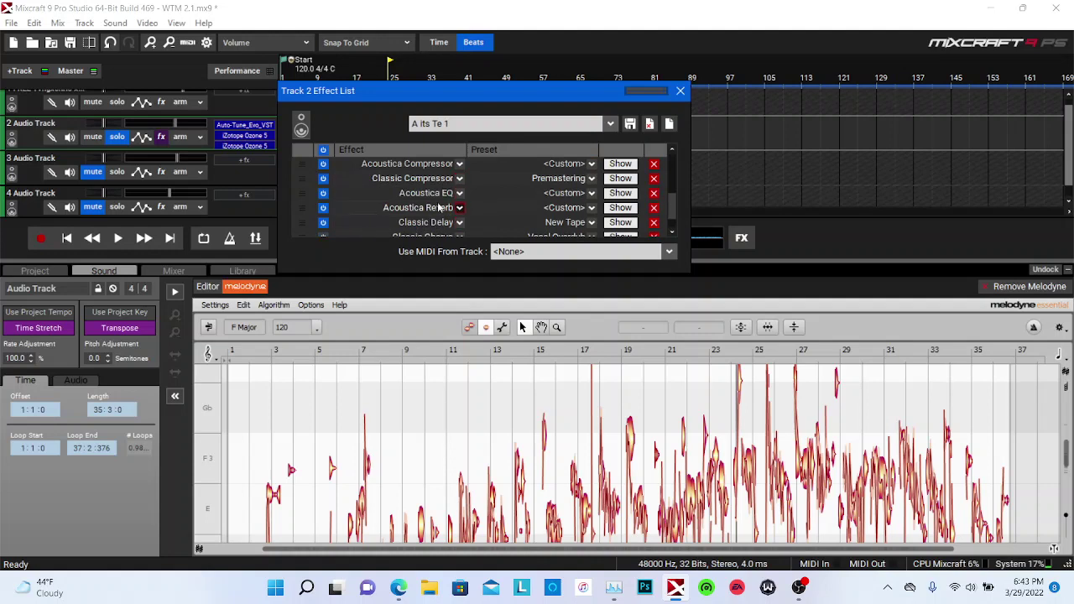
click(621, 223)
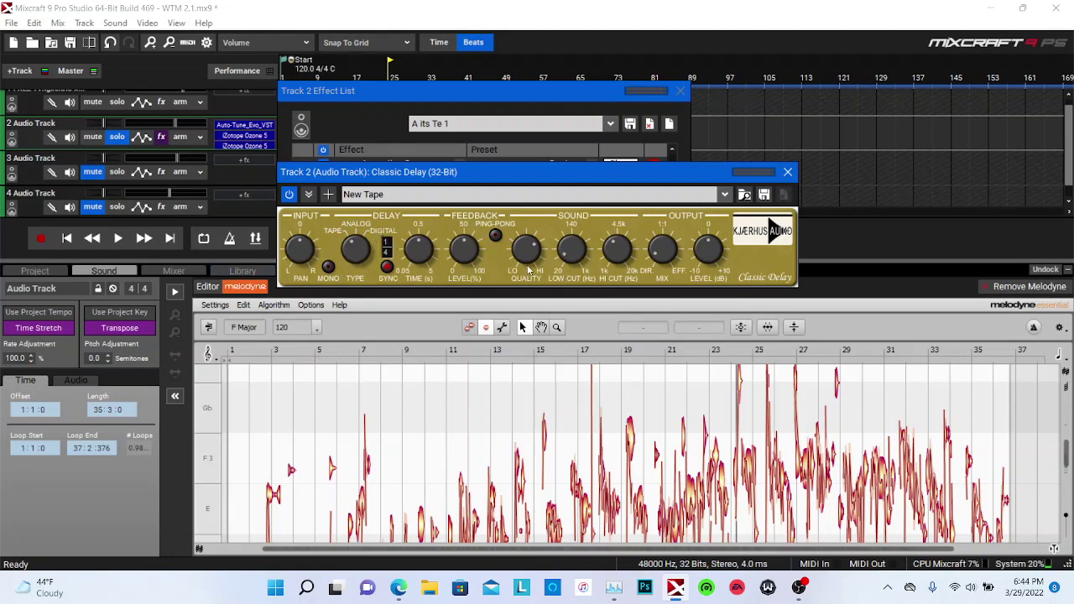
click(787, 172)
scroll(426, 193, down, 2)
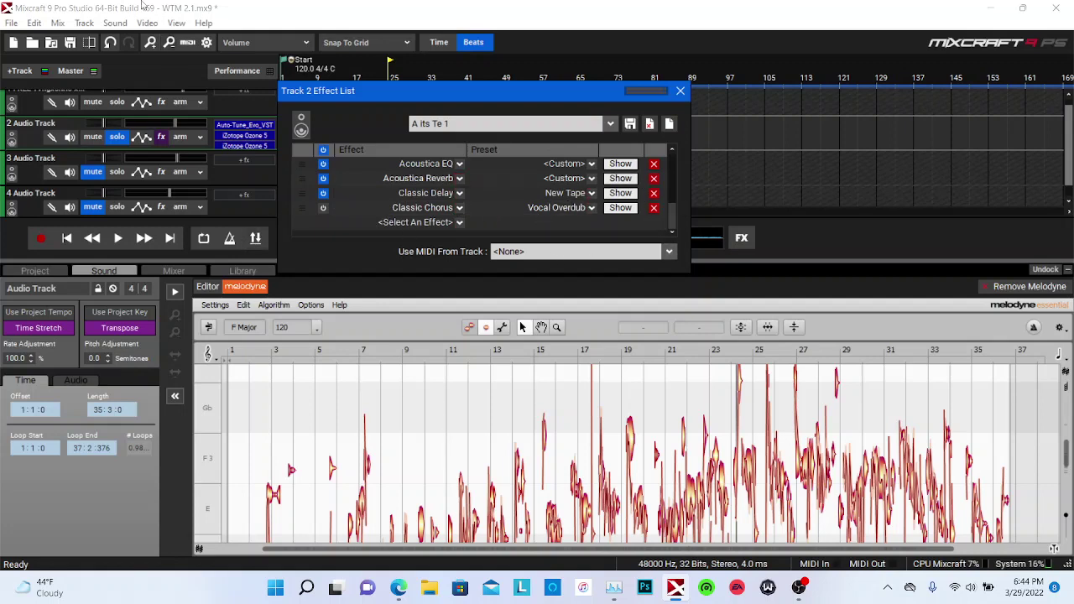
- Close the effect list, play the song from bar 5 and unmute track 3
click(682, 92)
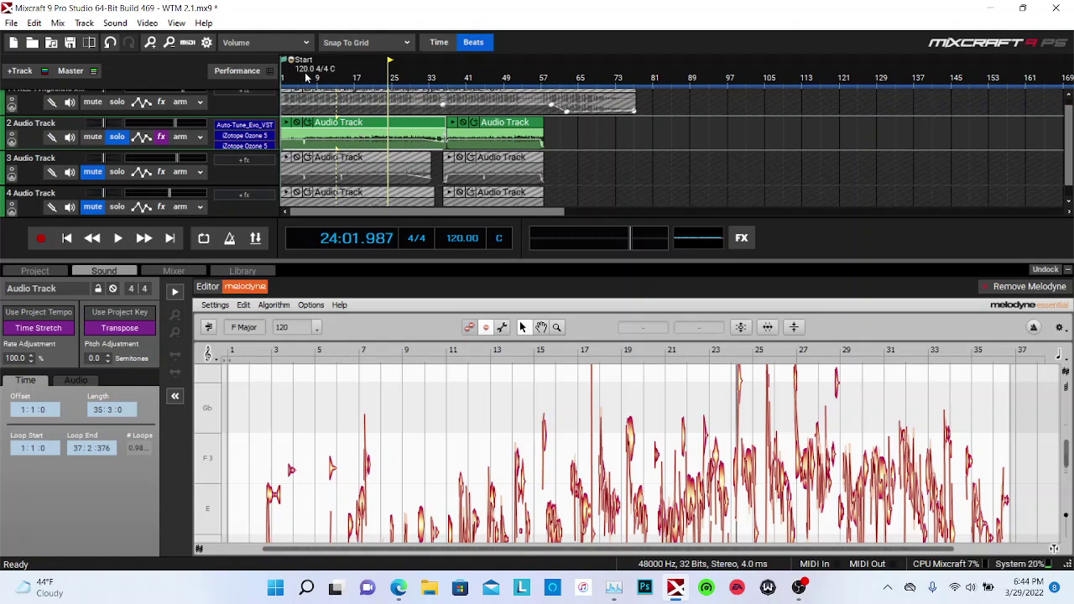
click(307, 77)
key(space)
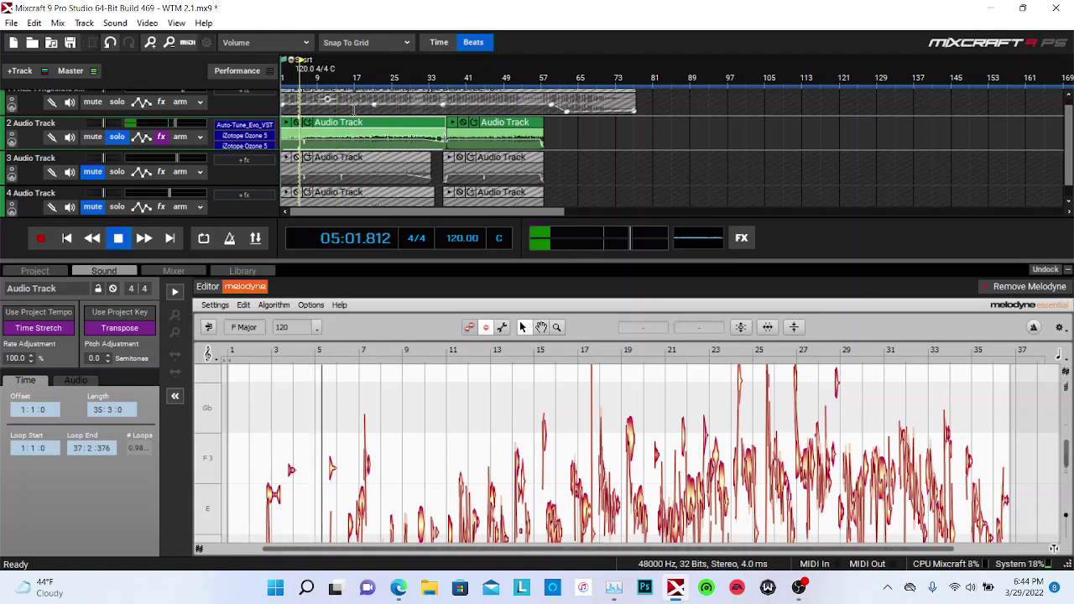
click(93, 171)
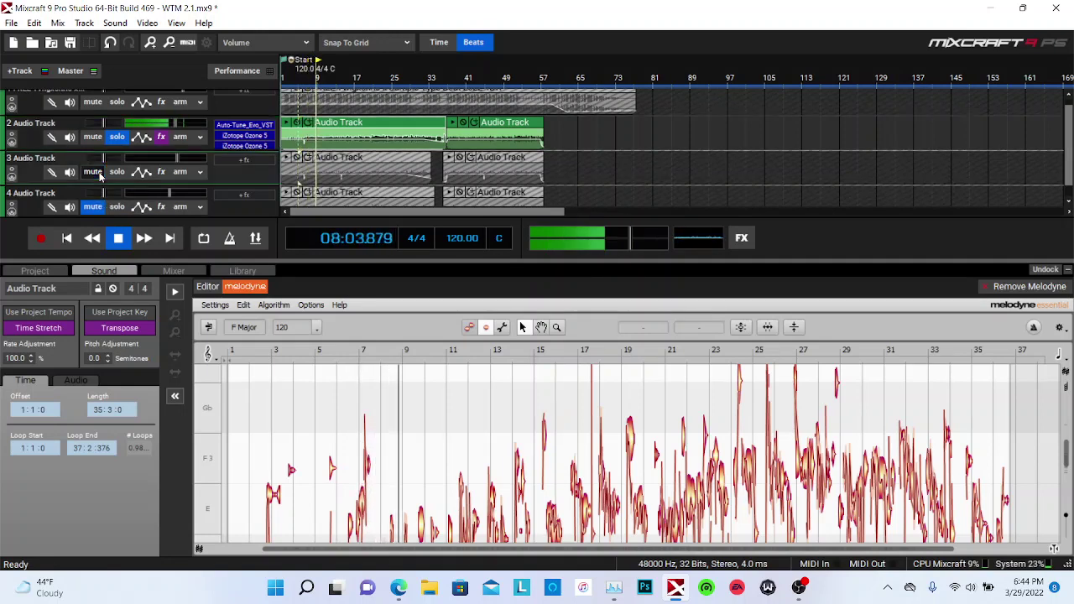
- Unsolo track 2 and disable Auto-Tune Evo in its effect list, moving the list clear of the clips and stopping playback
click(162, 137)
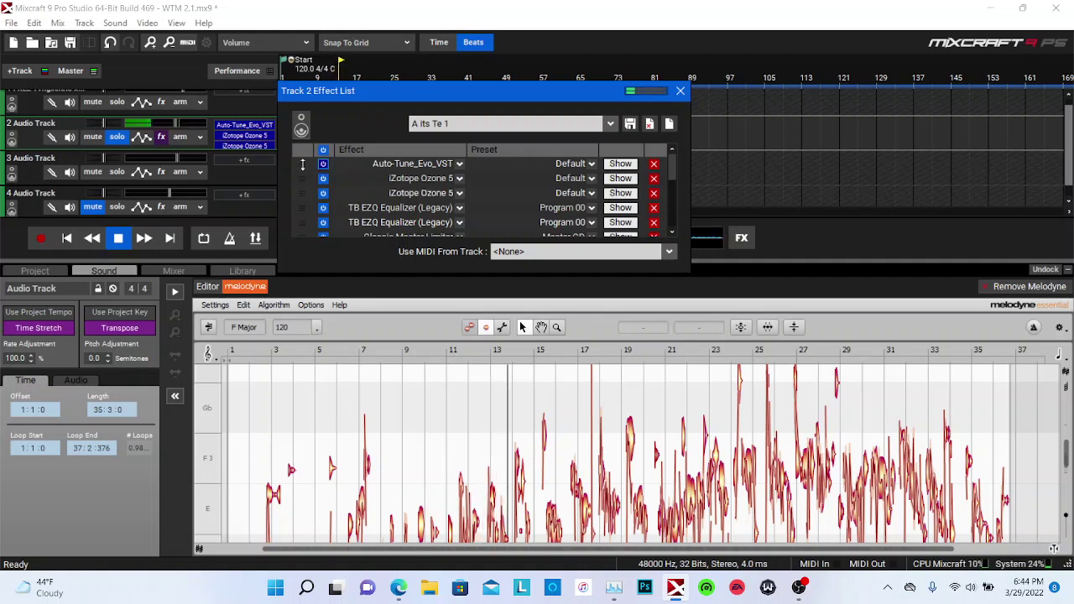
click(116, 137)
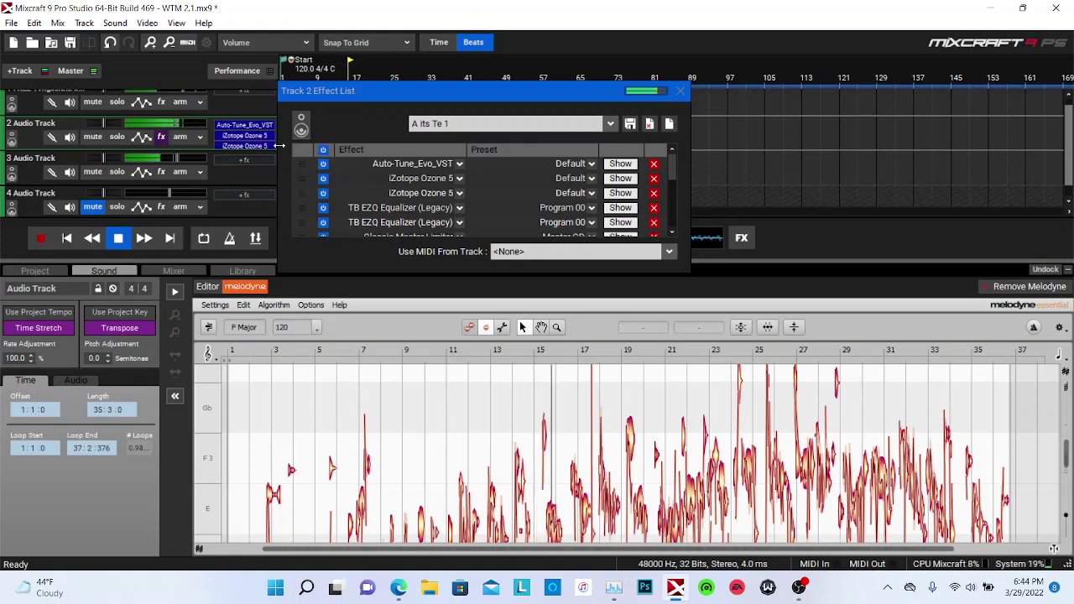
drag(498, 100, 681, 104)
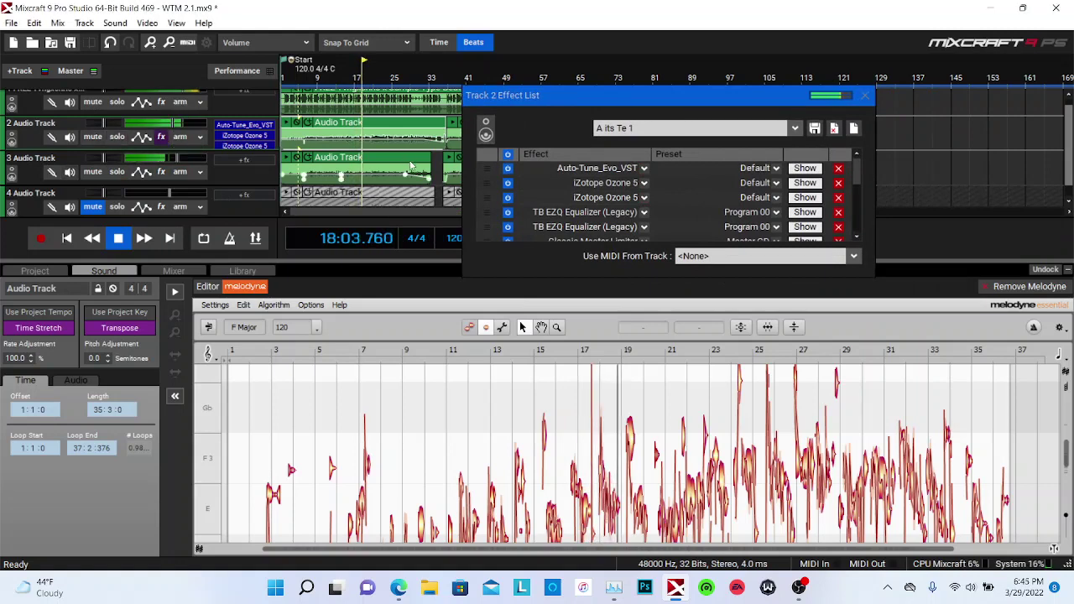
key(space)
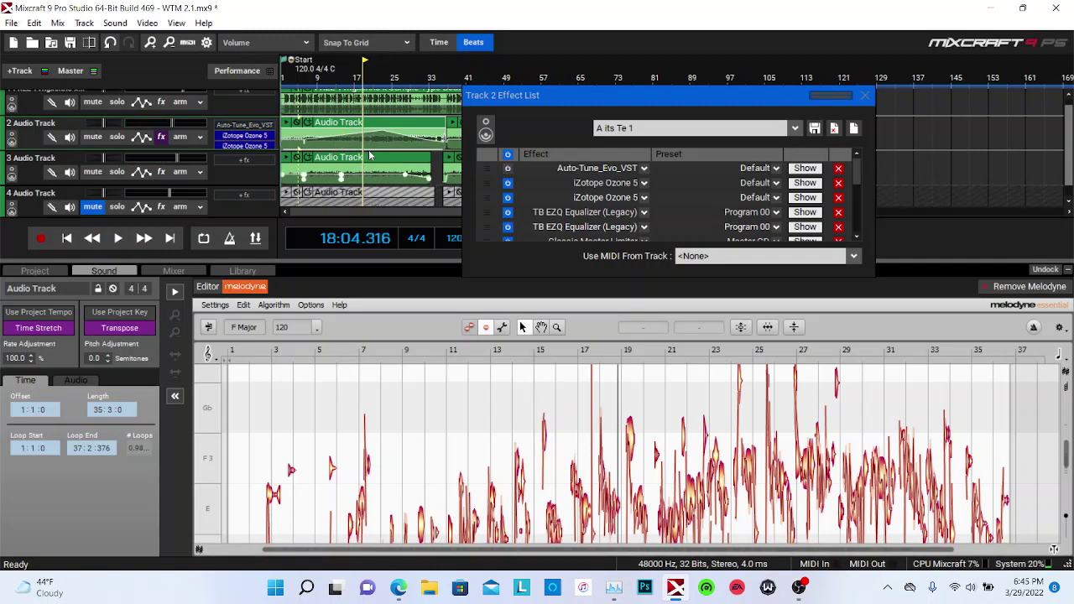
- Play the mix from bar 9 to hear it without Auto-Tune Evo, stop playback and close the effect list
click(318, 79)
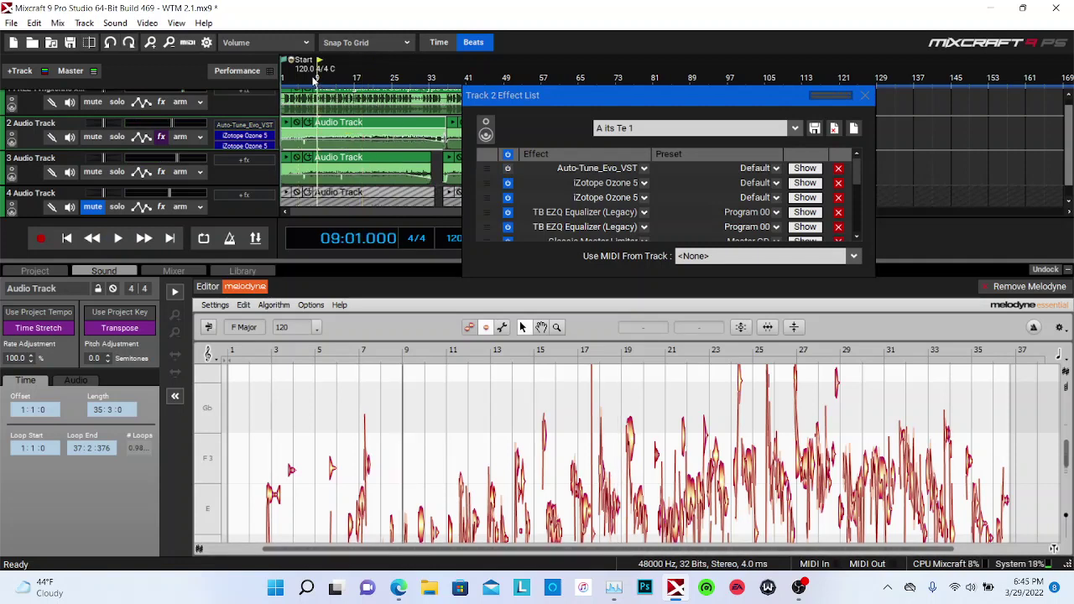
key(space)
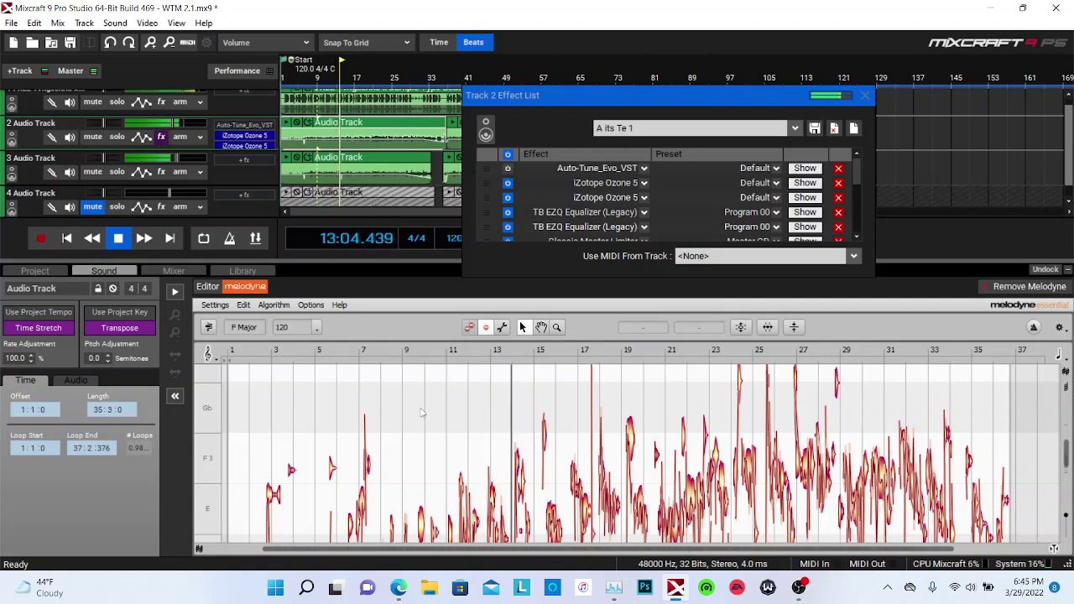
key(space)
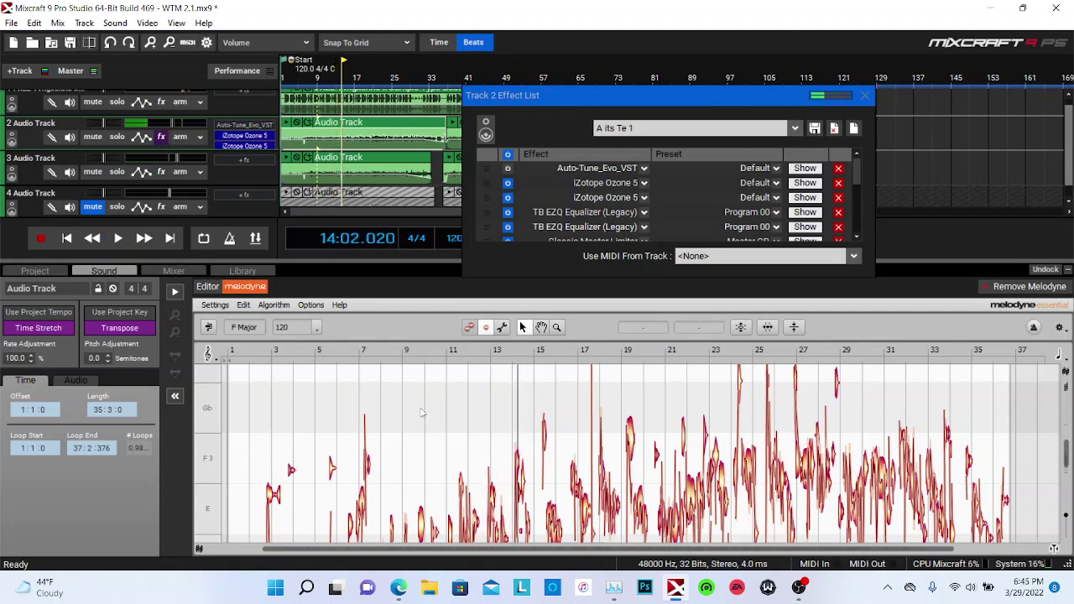
click(866, 95)
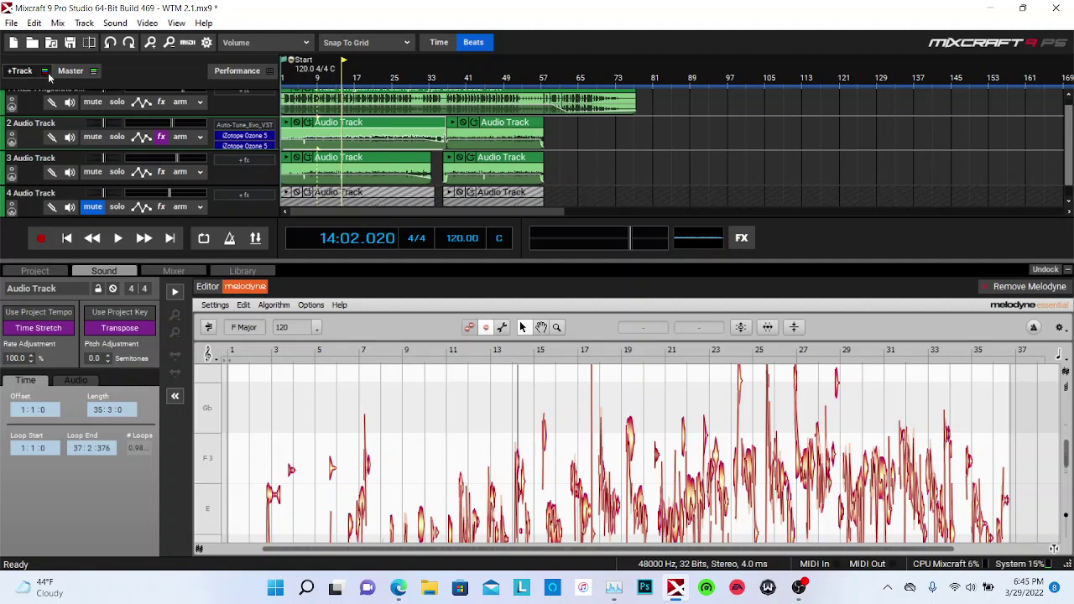
- Reopen track 2's effect list and add the Leveling Tool (VST3) effect at the end of the chain
click(163, 139)
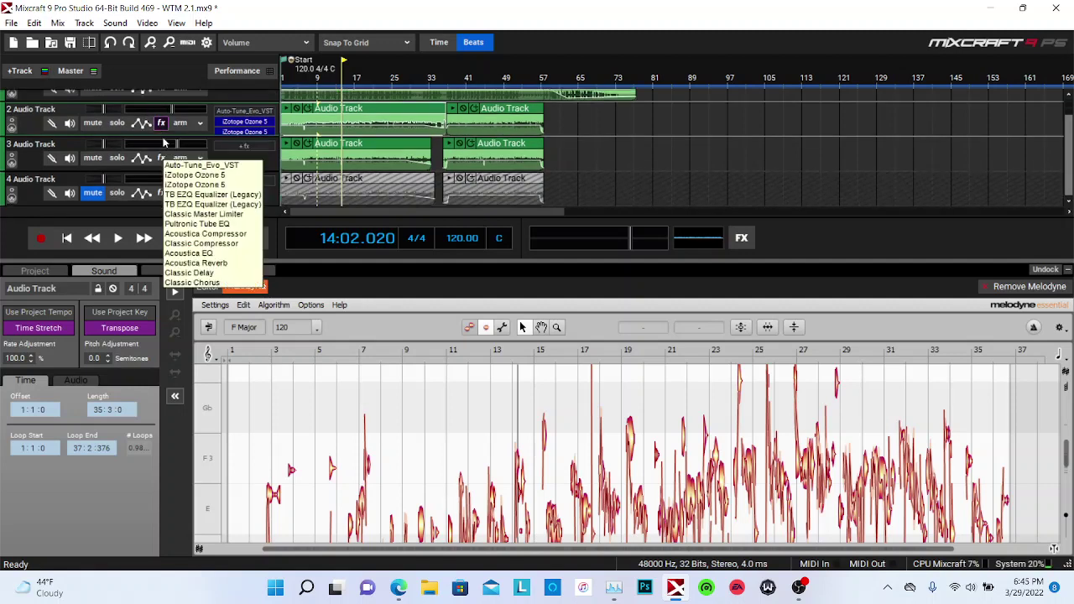
click(161, 130)
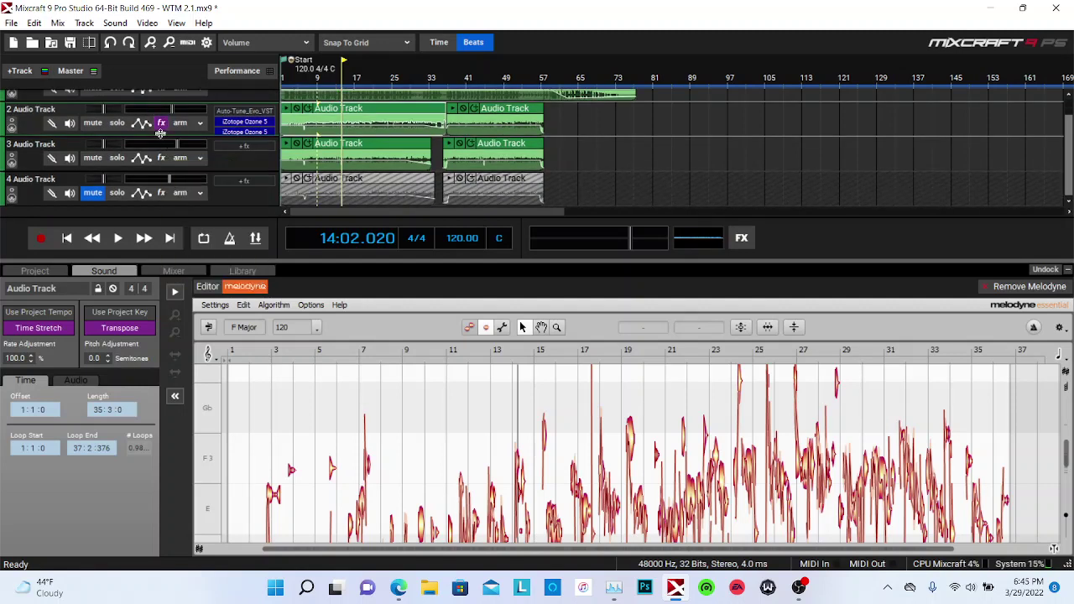
click(163, 124)
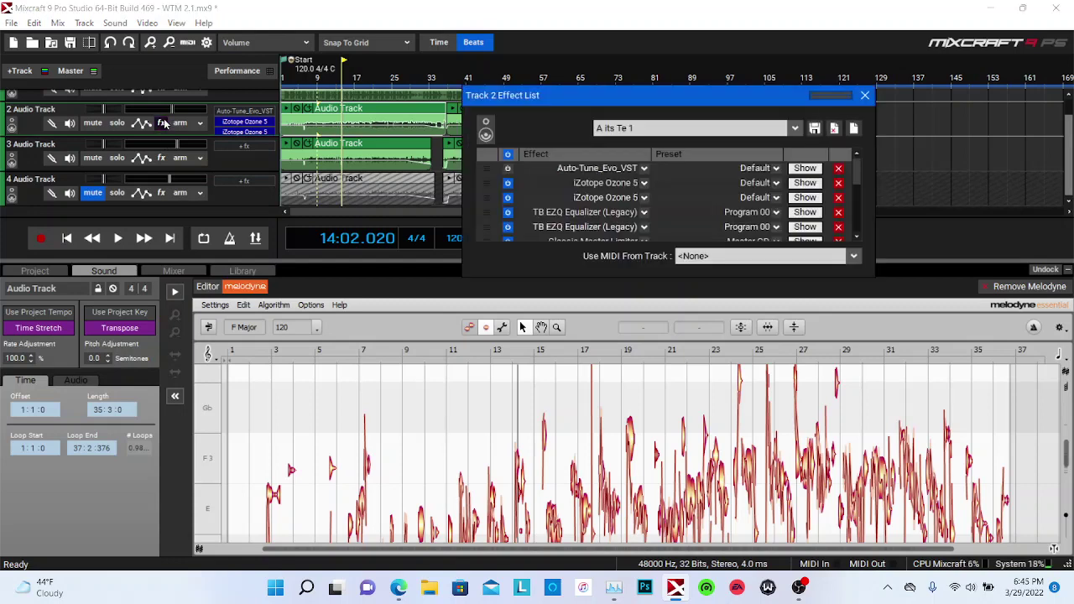
scroll(604, 227, down, 5)
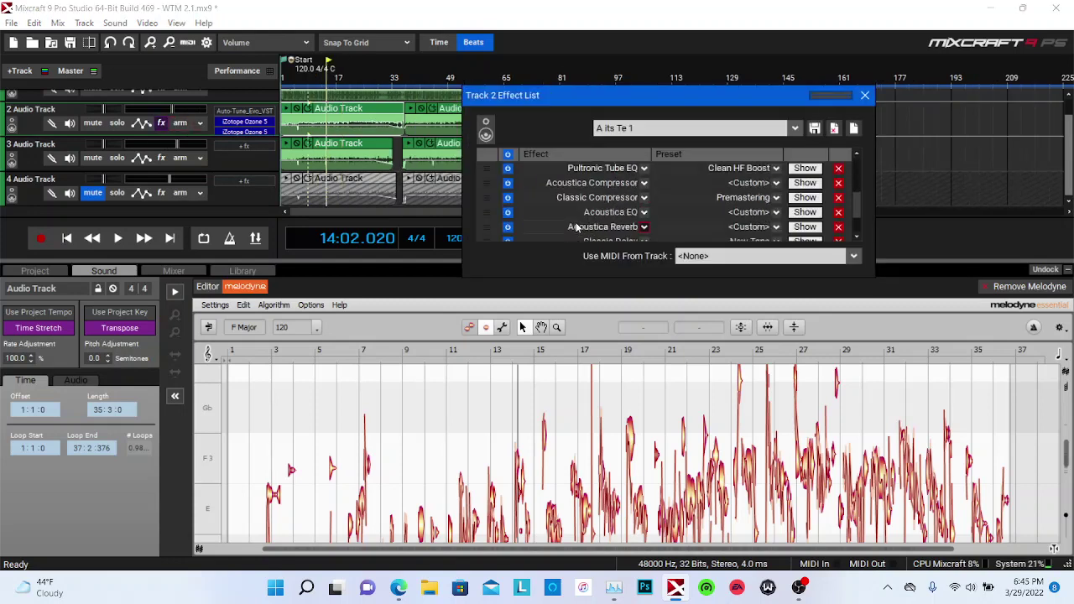
click(598, 227)
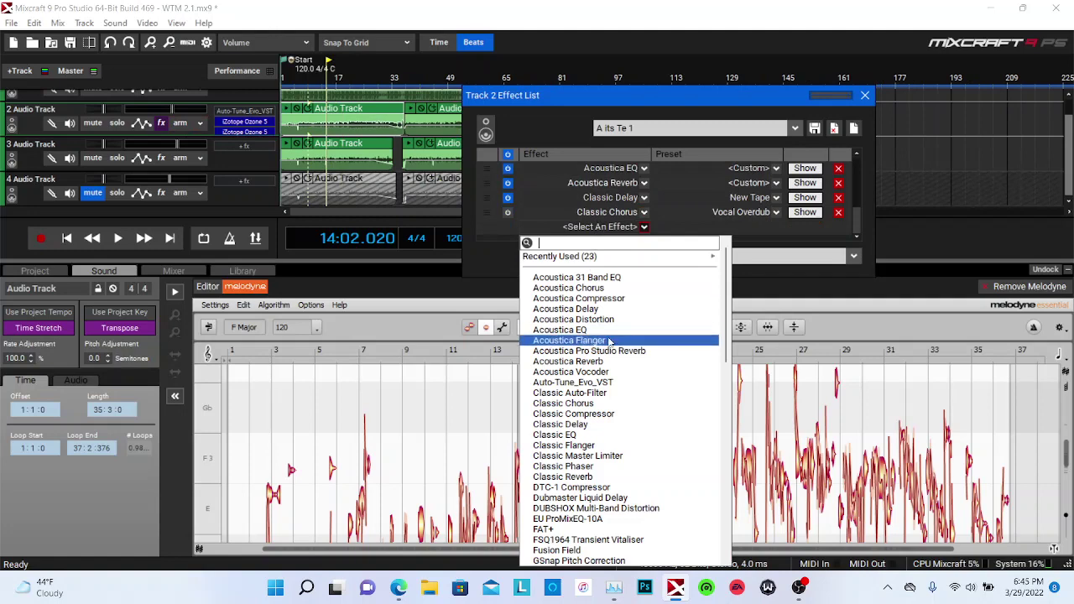
scroll(610, 342, down, 4)
scroll(610, 342, down, 3)
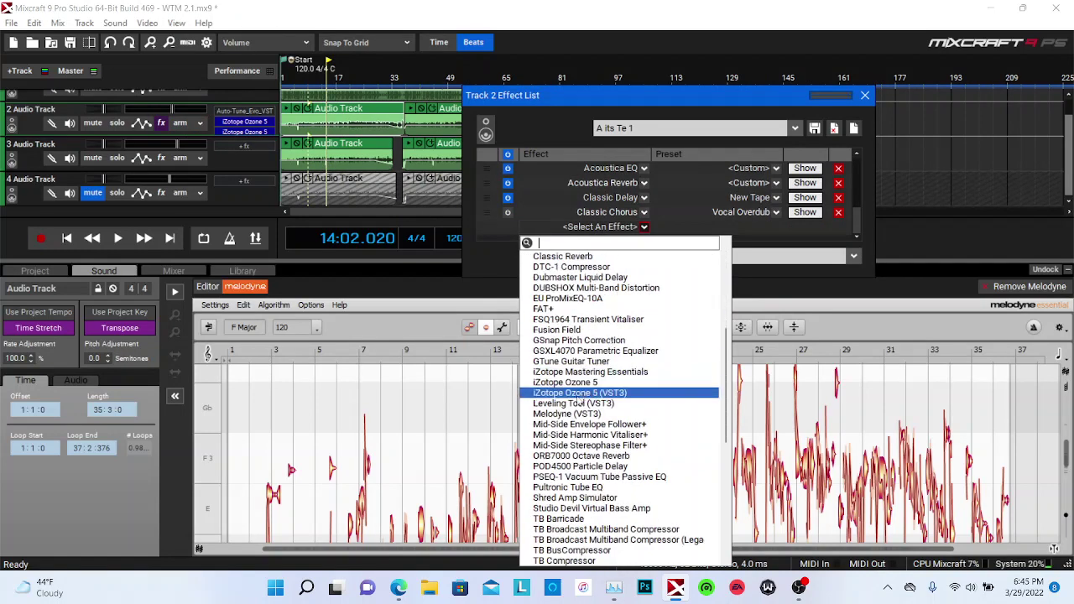
click(574, 401)
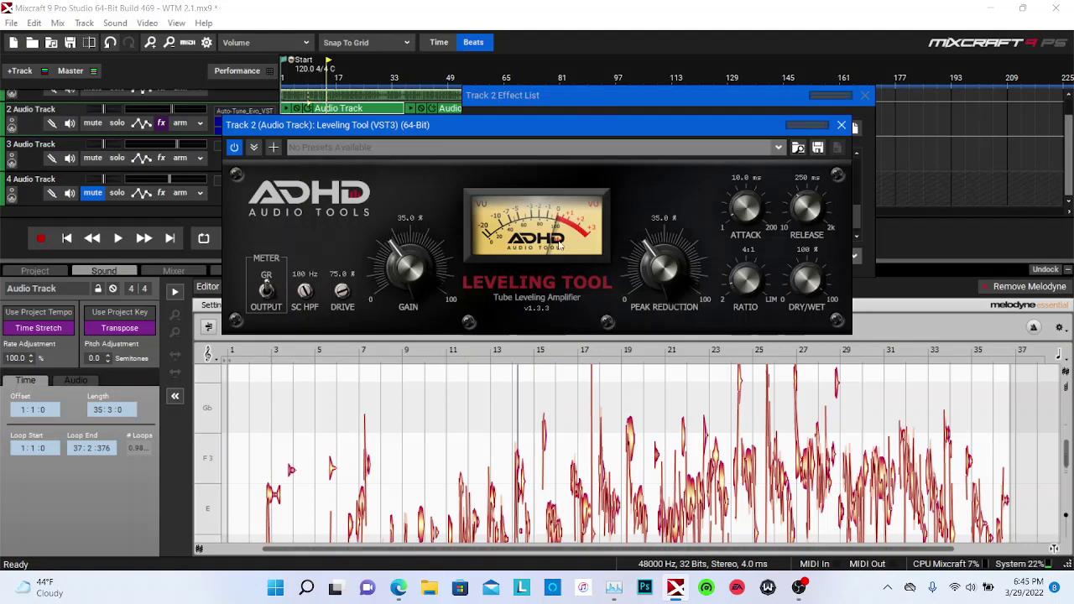
- Move Leveling Tool up track 2's effect chain to sit directly above Classic Master Limiter
click(482, 107)
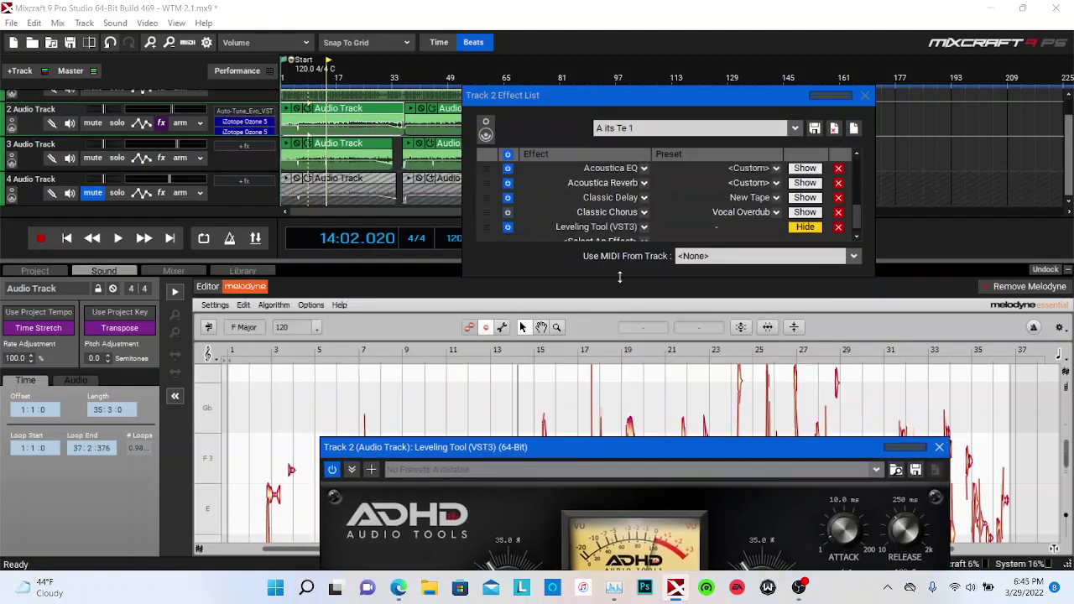
drag(598, 227, 608, 104)
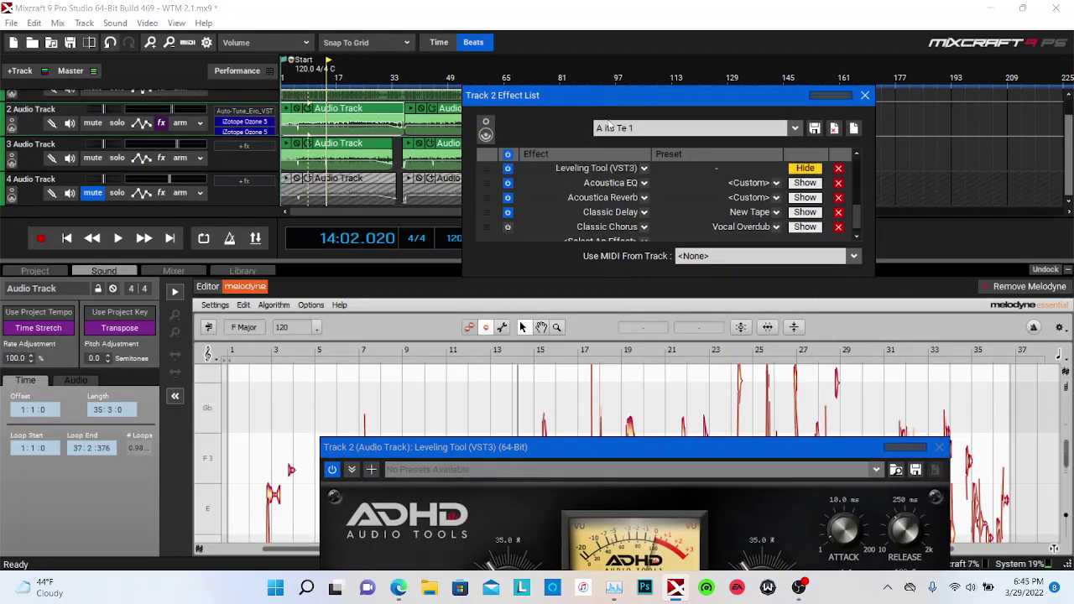
scroll(596, 202, up, 2)
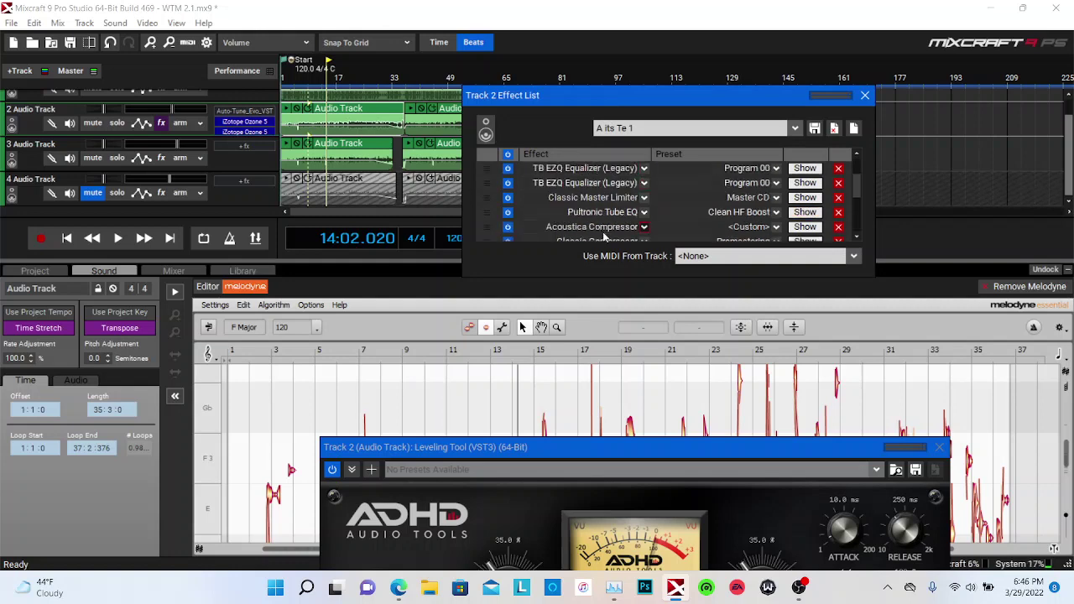
scroll(604, 238, down, 1)
scroll(610, 221, down, 1)
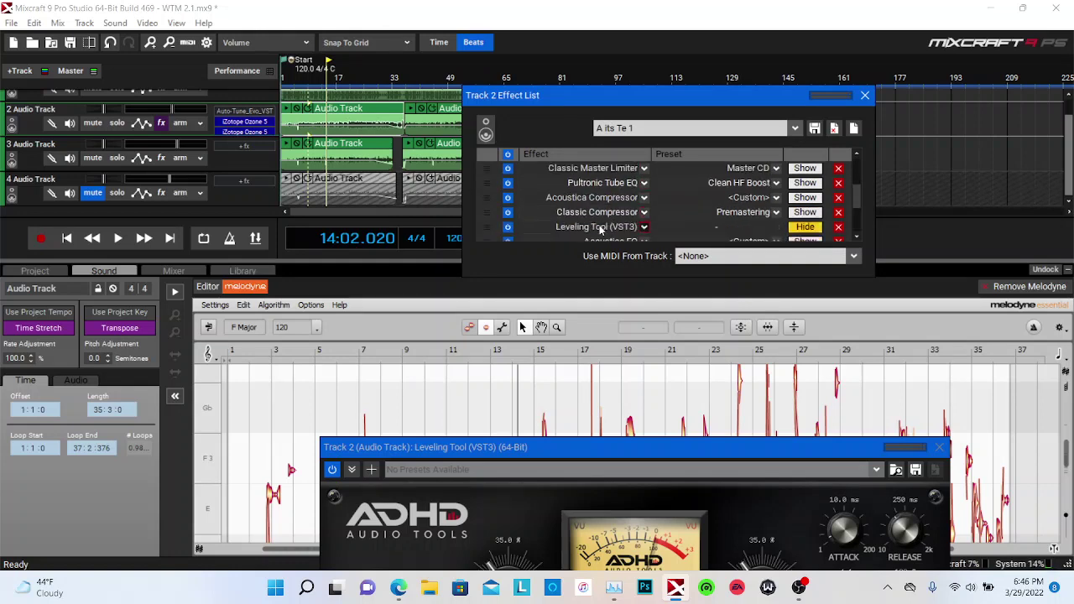
drag(599, 229, 591, 185)
scroll(592, 201, up, 3)
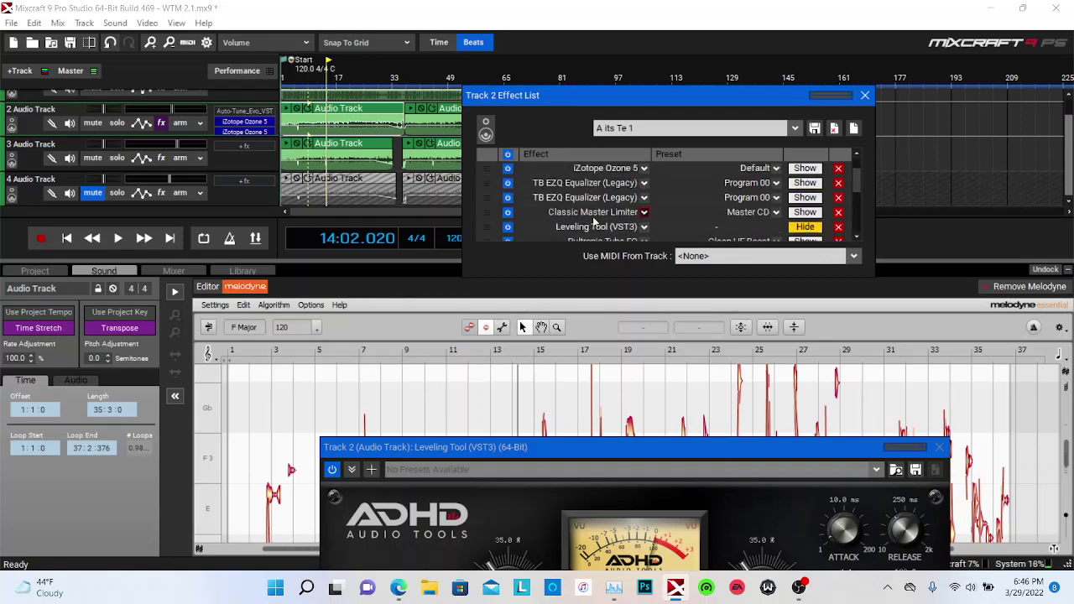
drag(595, 229, 593, 215)
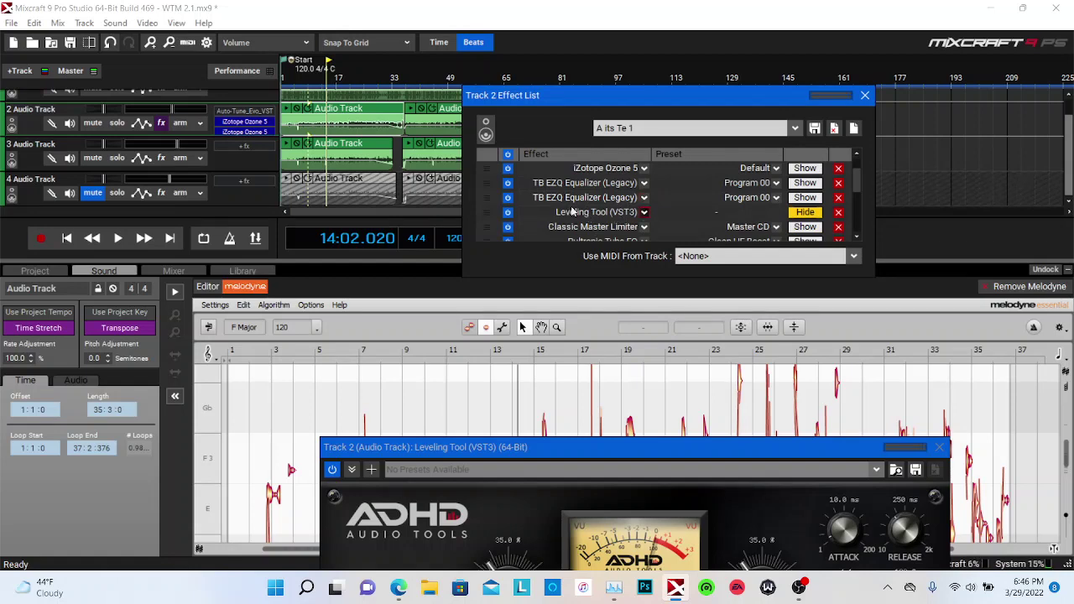
- Arrange the effect list and Leveling Tool windows clear of the tracks, and play track 2 soloed
drag(627, 110, 906, 140)
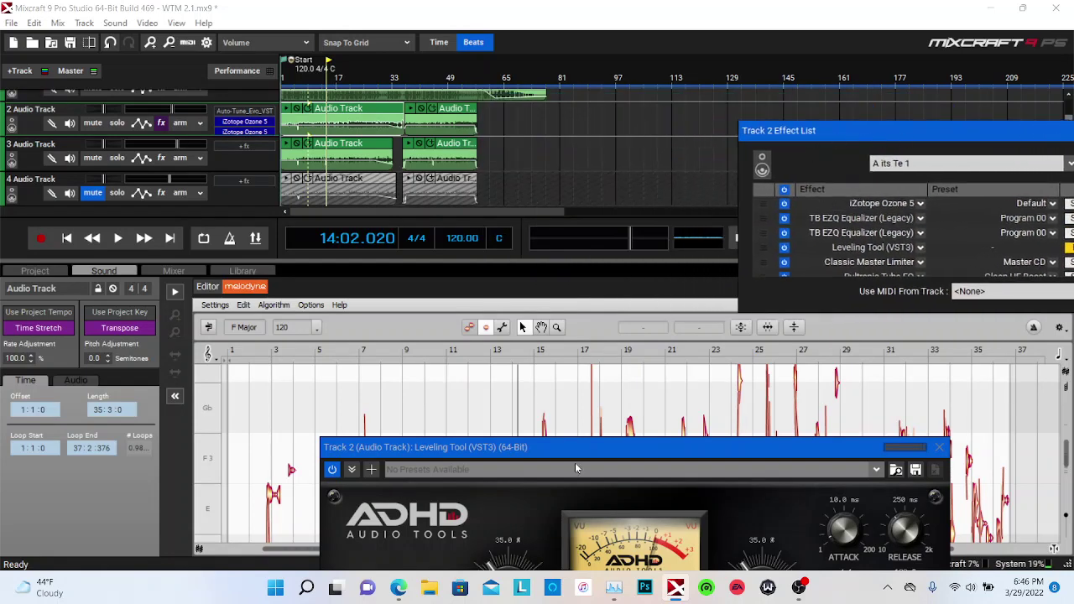
drag(576, 449, 565, 343)
key(space)
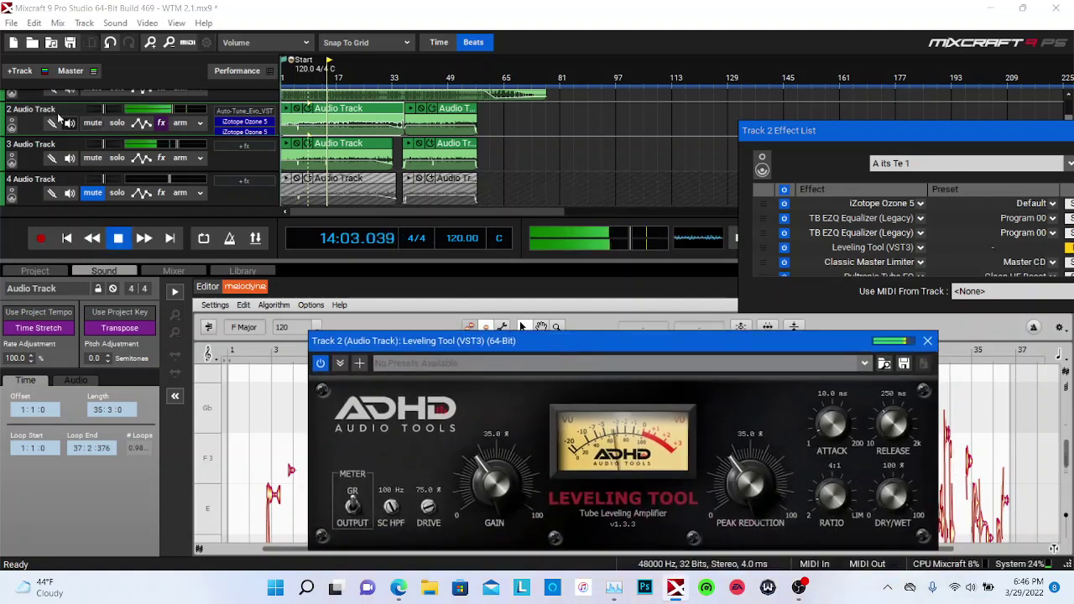
click(117, 123)
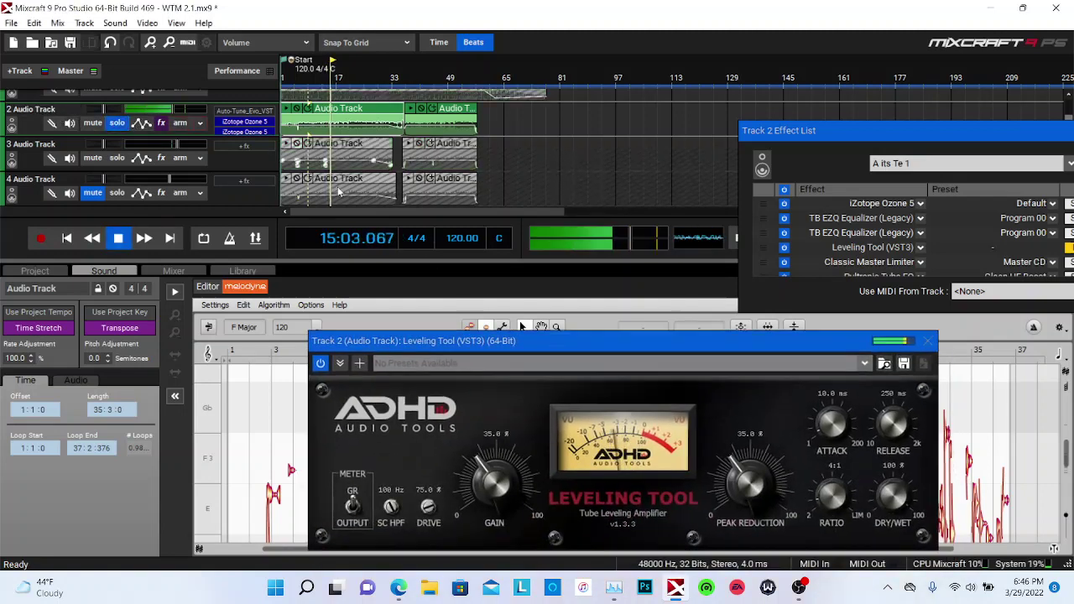
- Set Leveling Tool's gain to 33.3 % and peak reduction to 43.3 % during playback, and close its window
drag(482, 467, 415, 487)
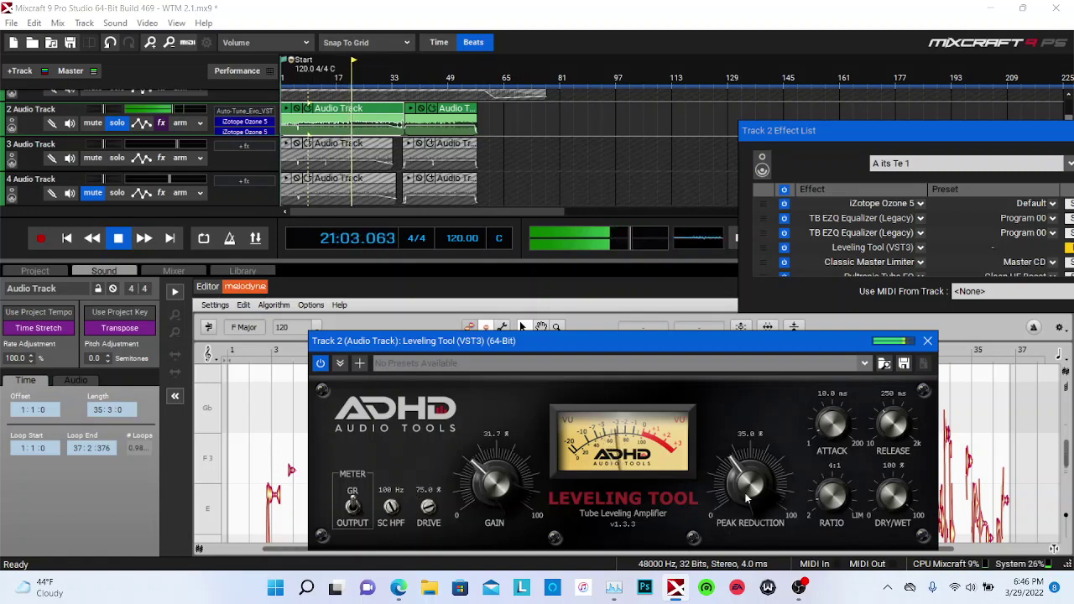
drag(742, 497, 697, 468)
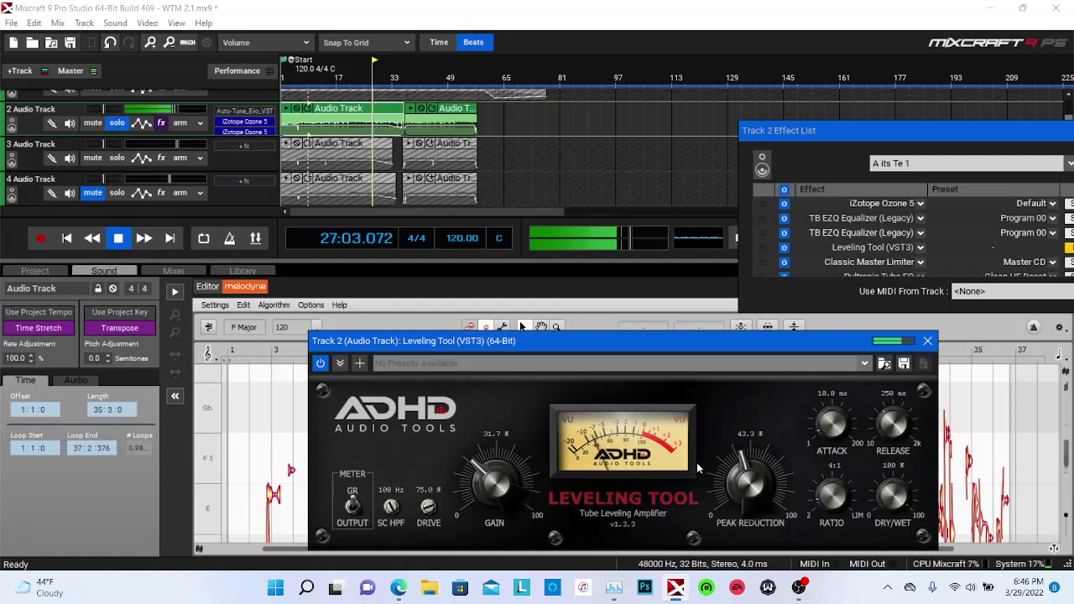
drag(467, 468, 425, 464)
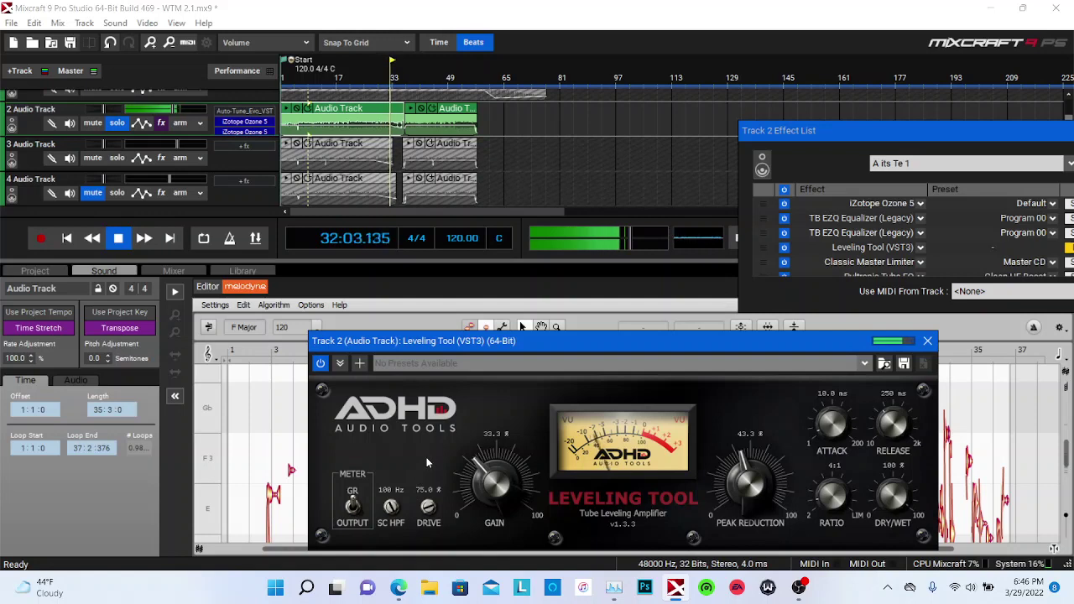
click(927, 341)
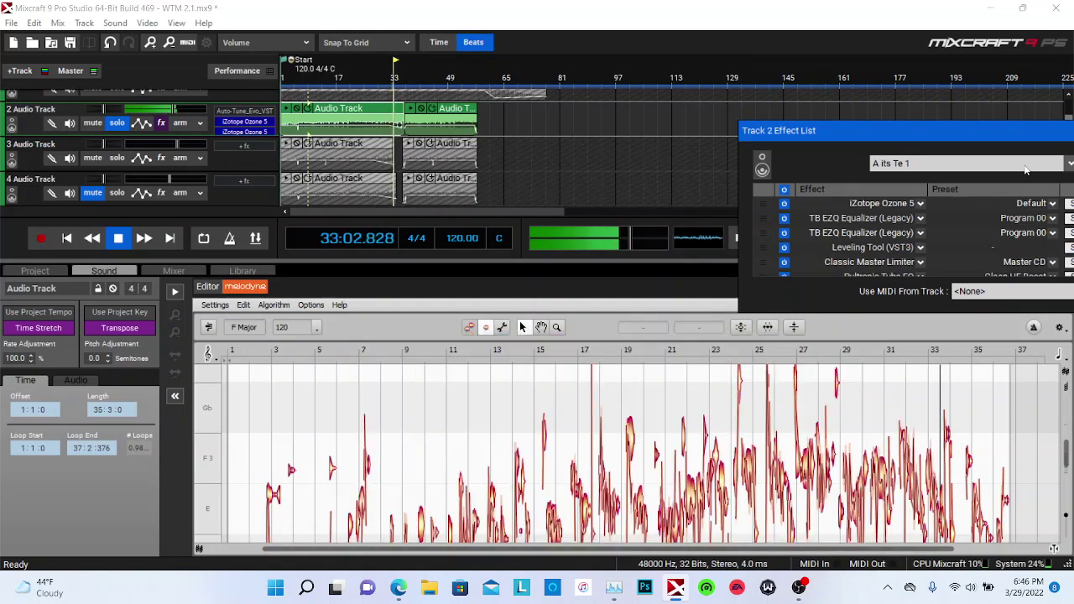
- Close track 2's effect list, unsolo the track to hear it in the full mix, and stop playback
drag(1045, 136, 839, 176)
click(161, 122)
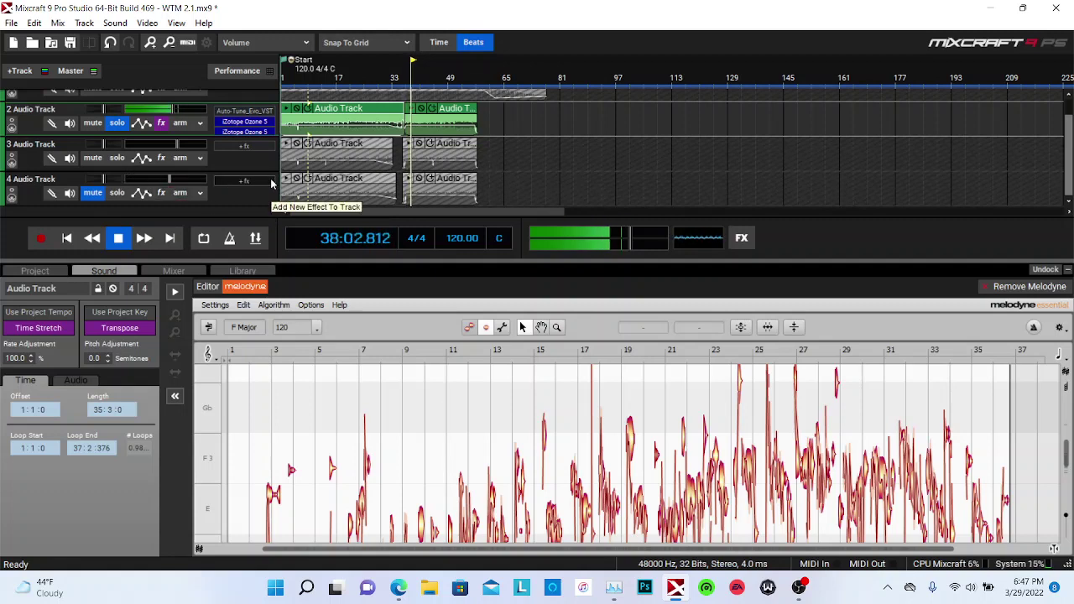
click(117, 124)
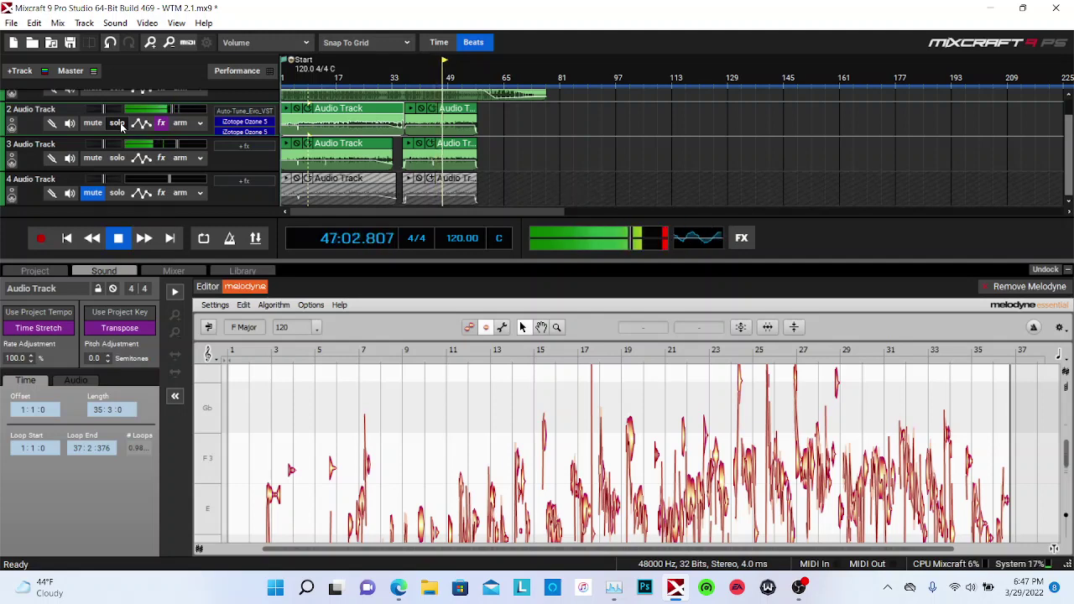
key(space)
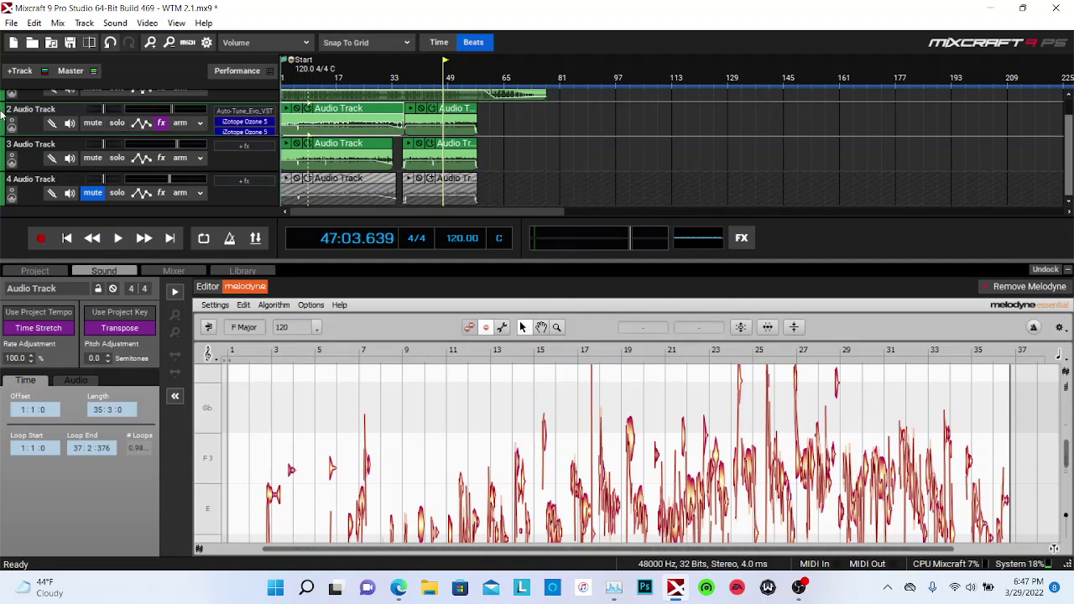